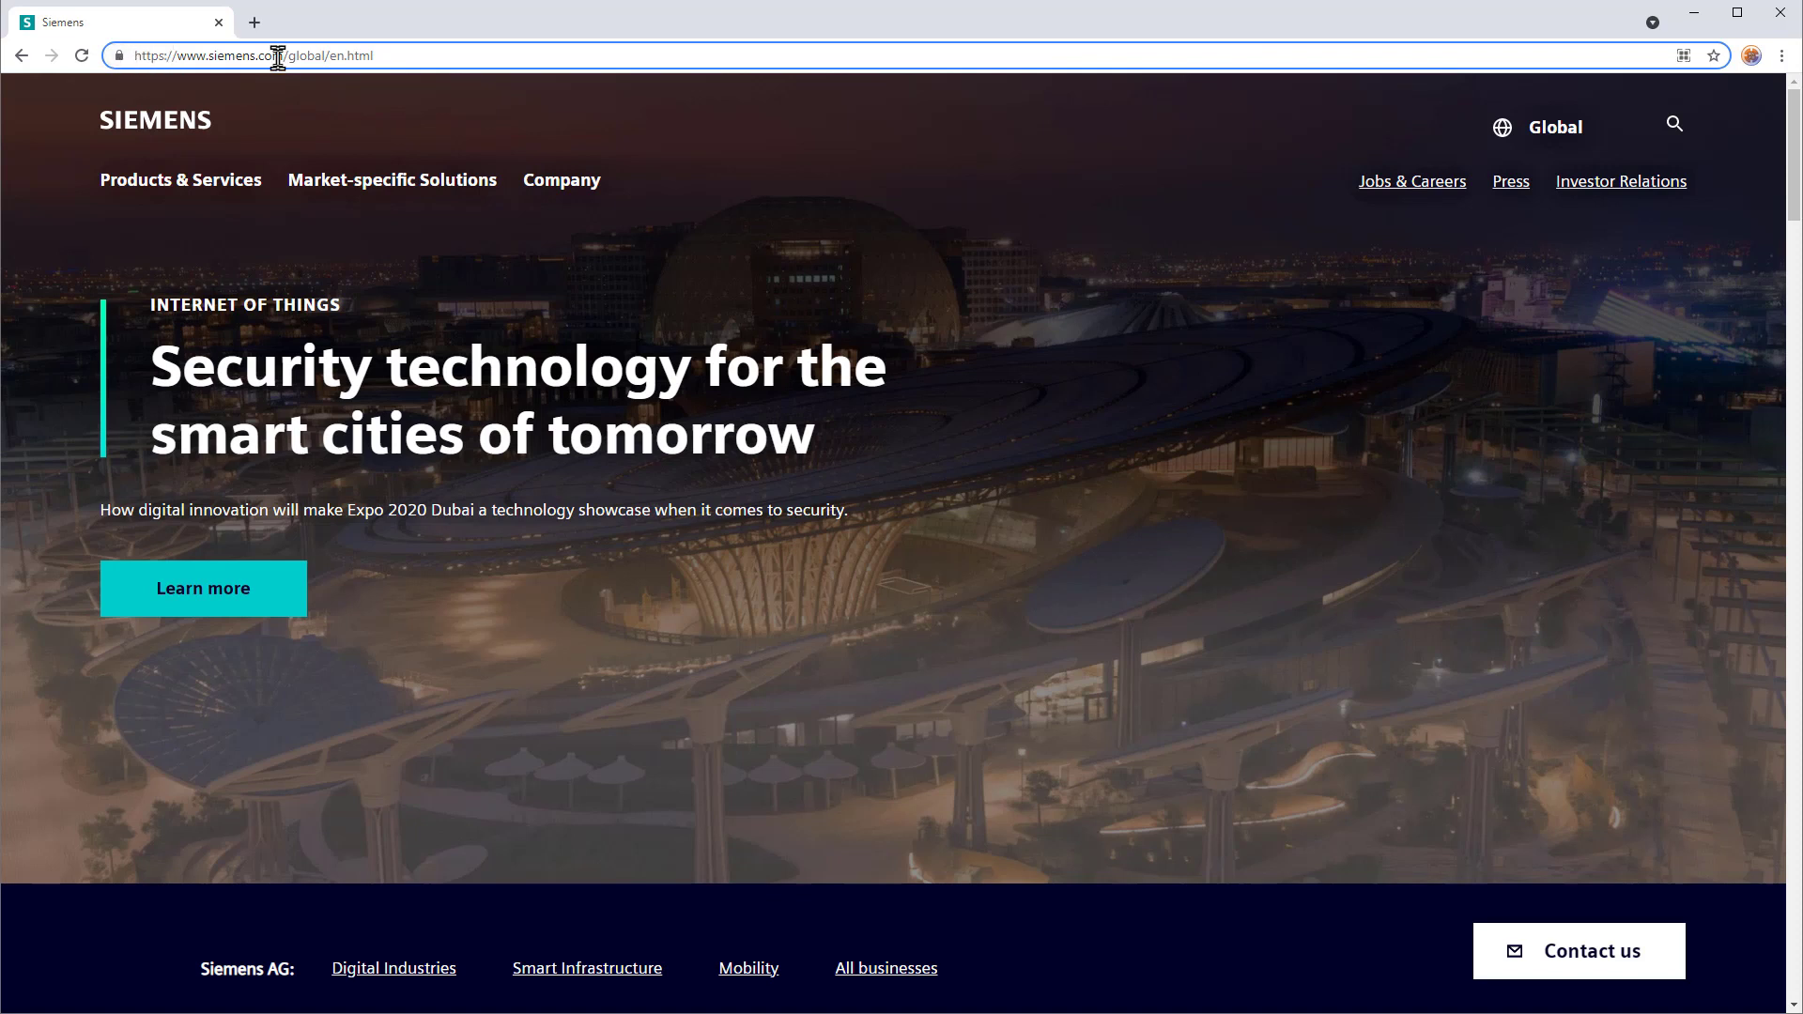
left_click(119, 56)
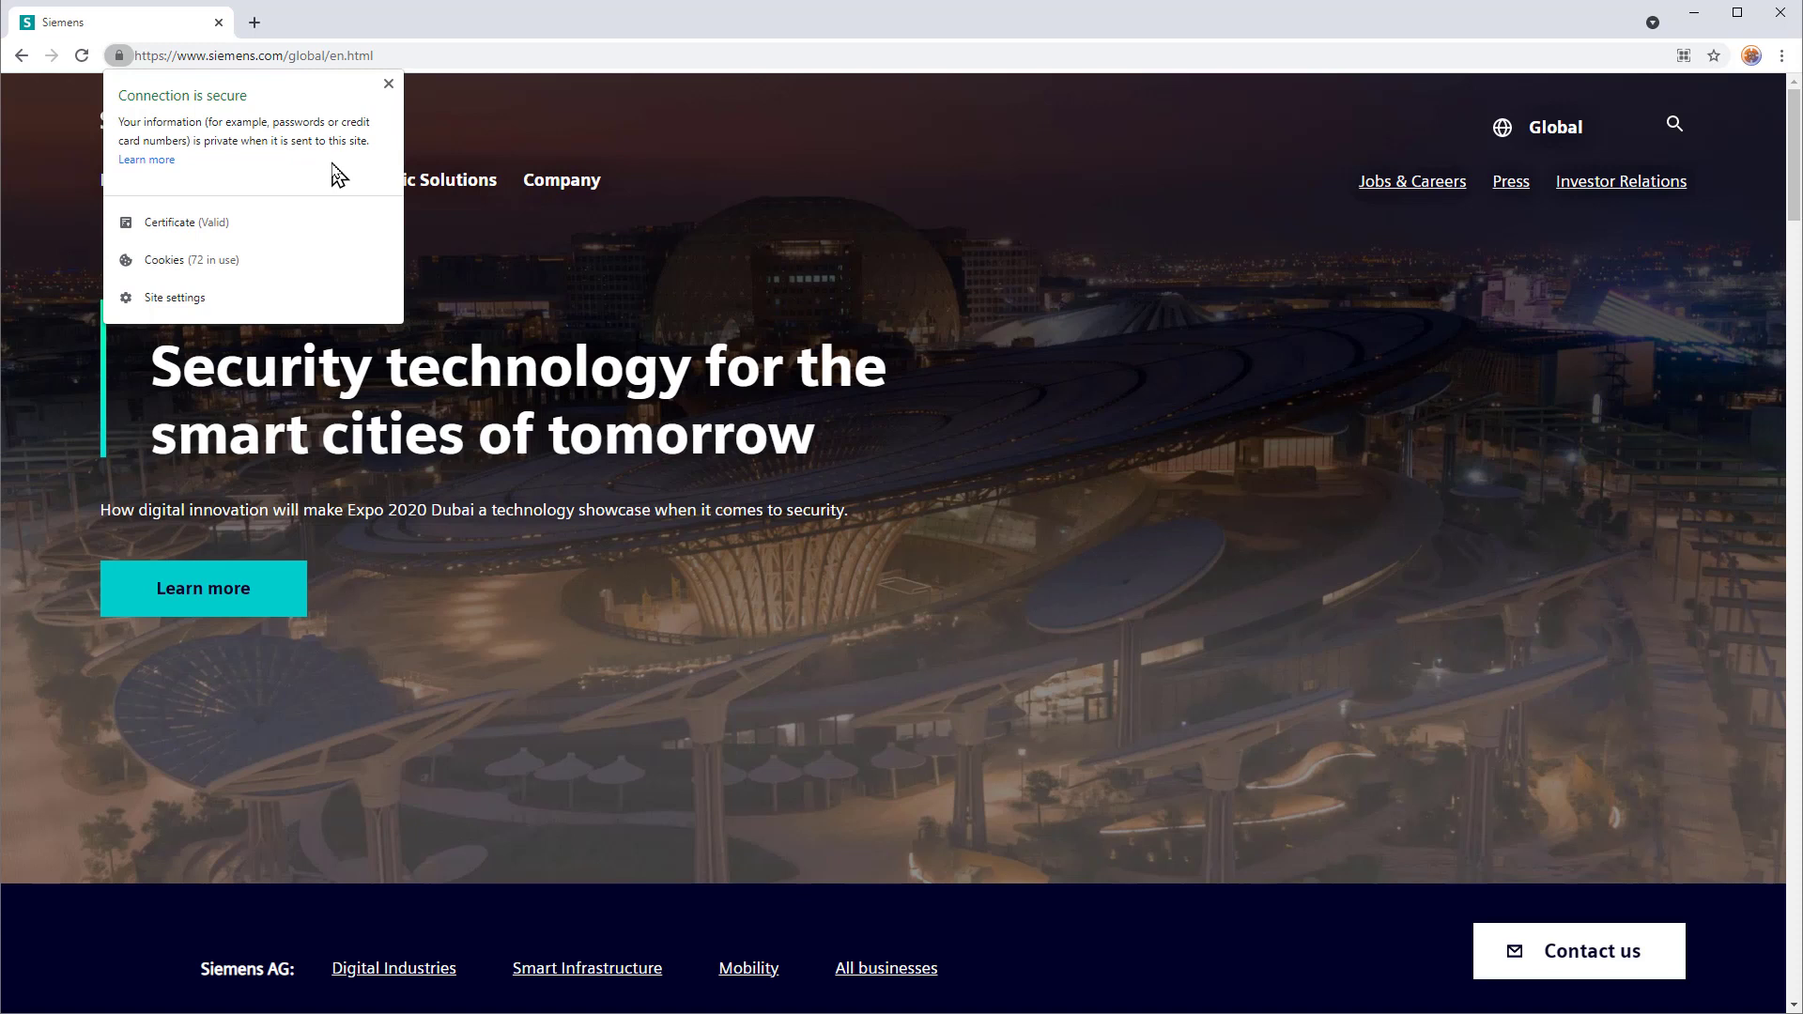
left_click(184, 231)
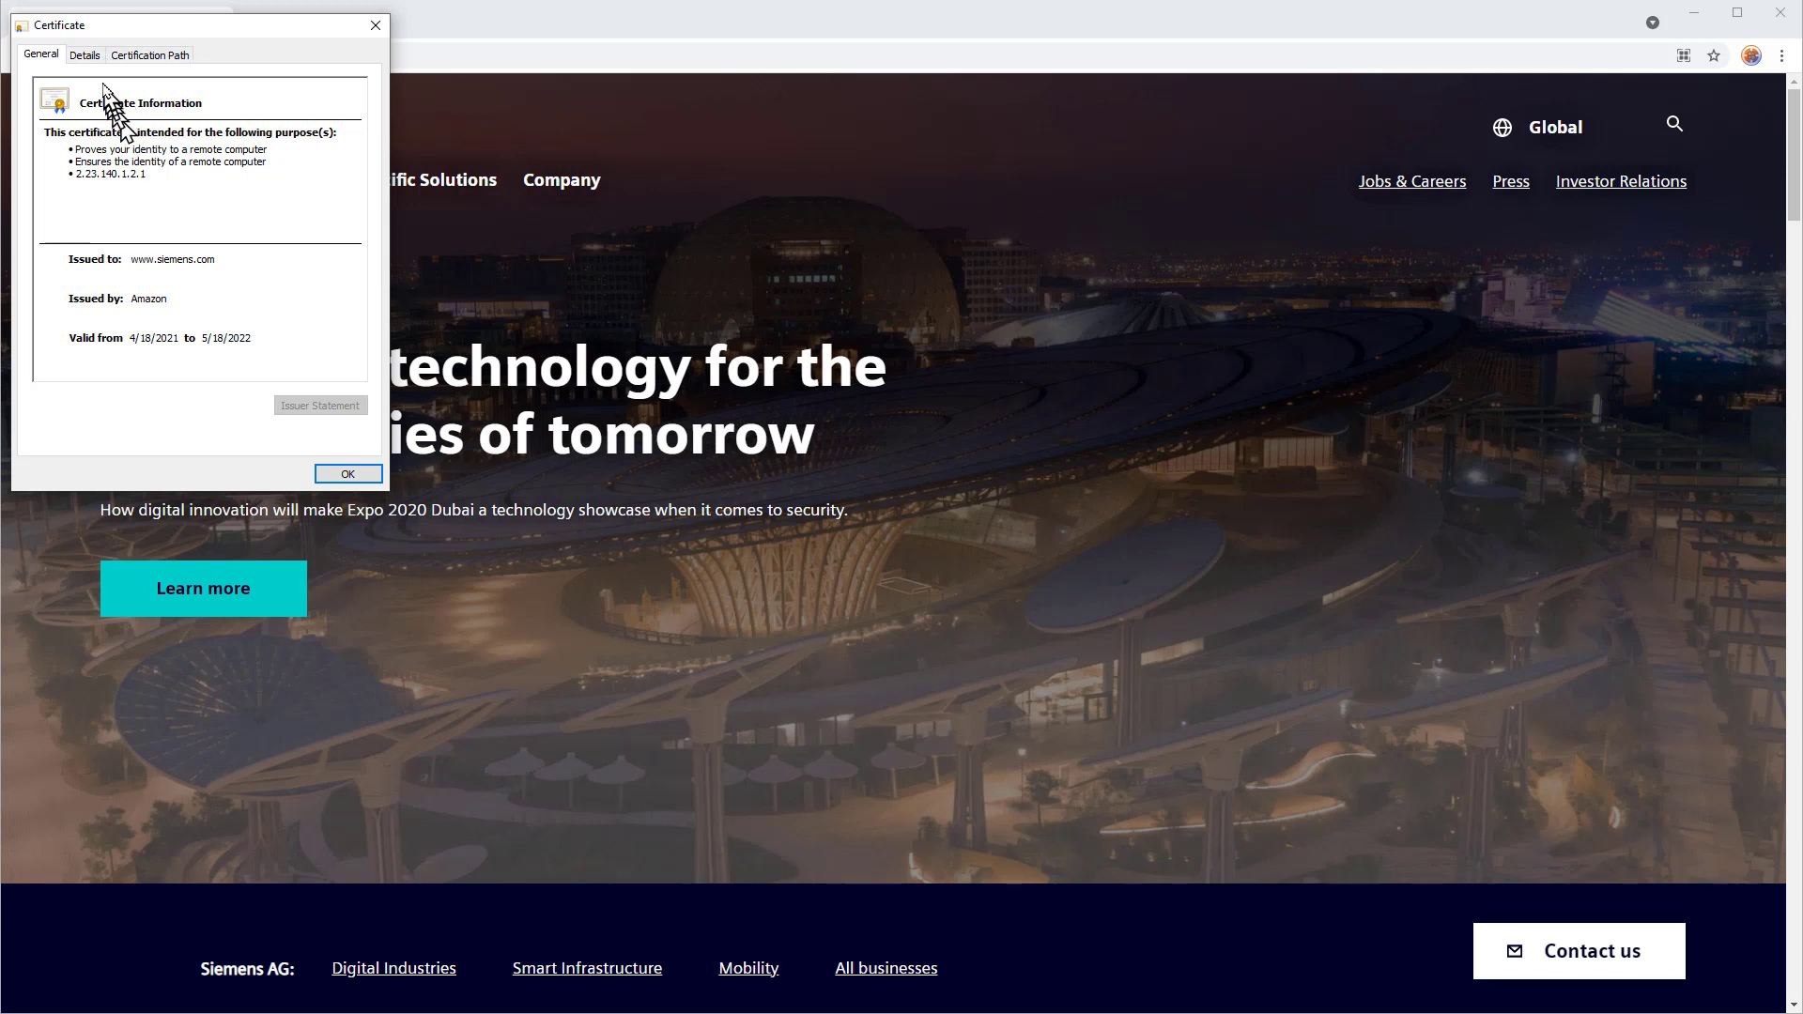
Step: Check the certificate's Issuer, Valid from and sha256RSA Signature algorithm fields under Details
left_click(84, 56)
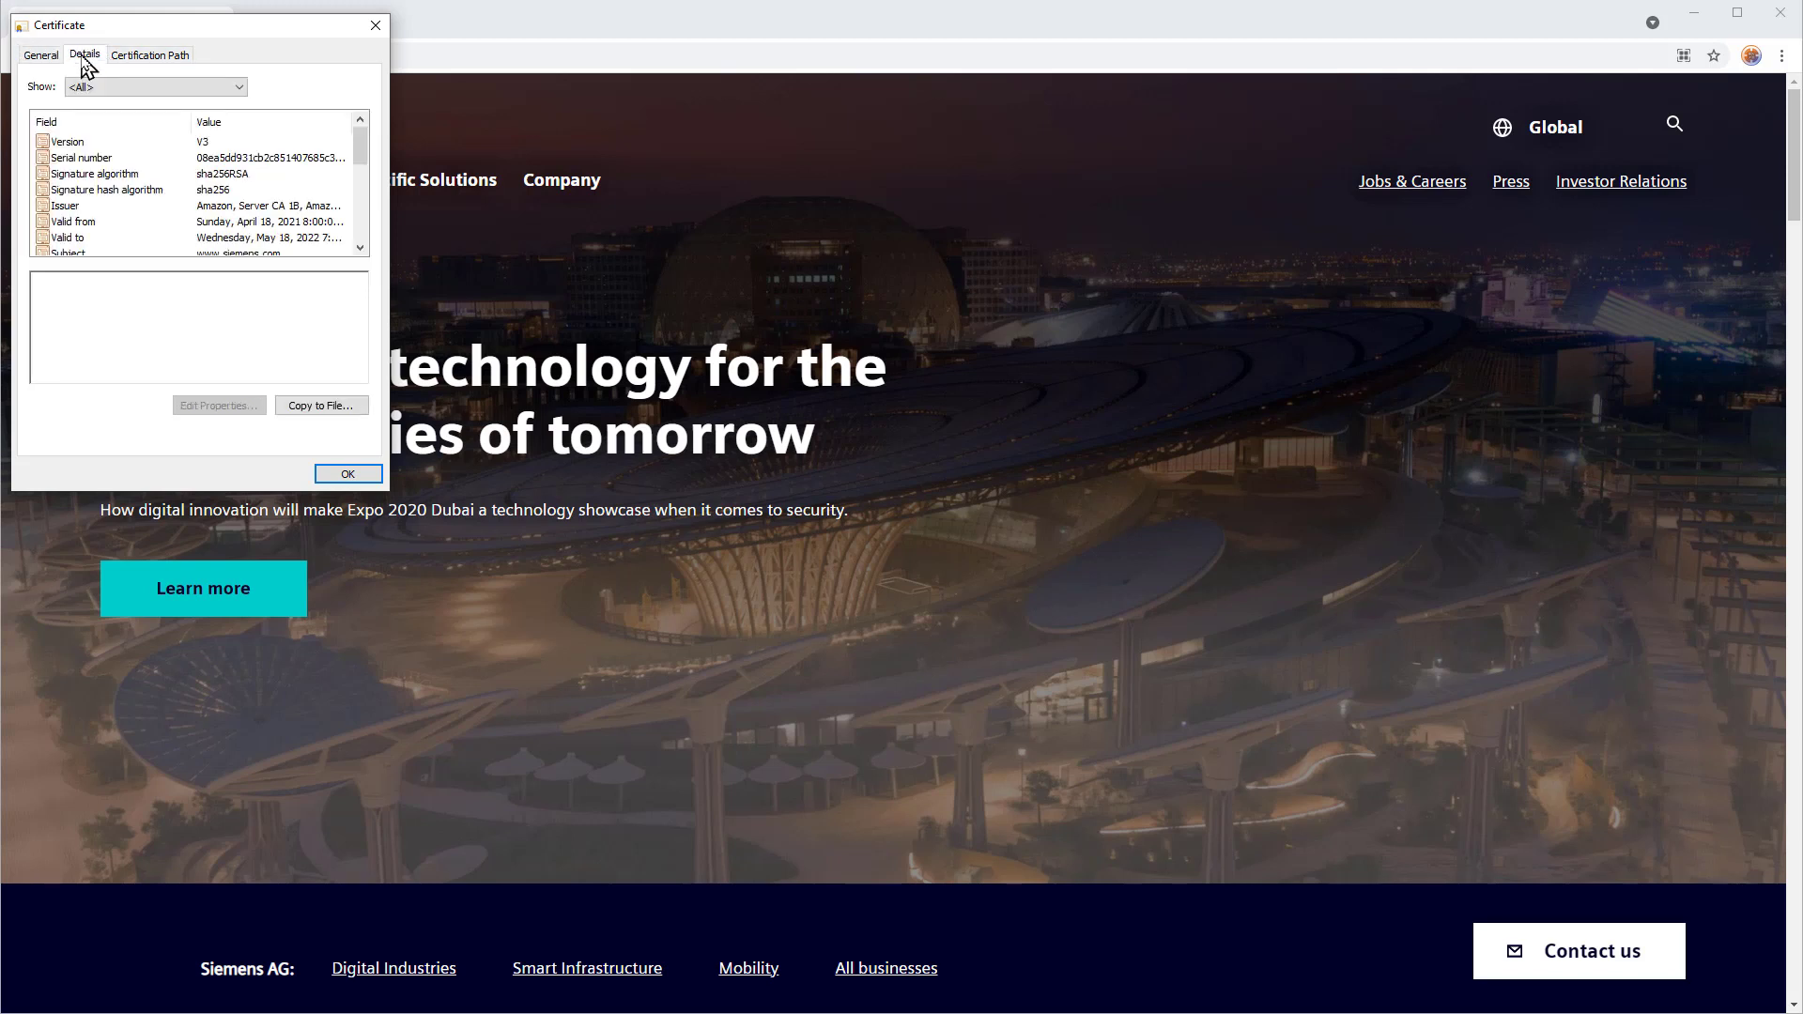
left_click(267, 206)
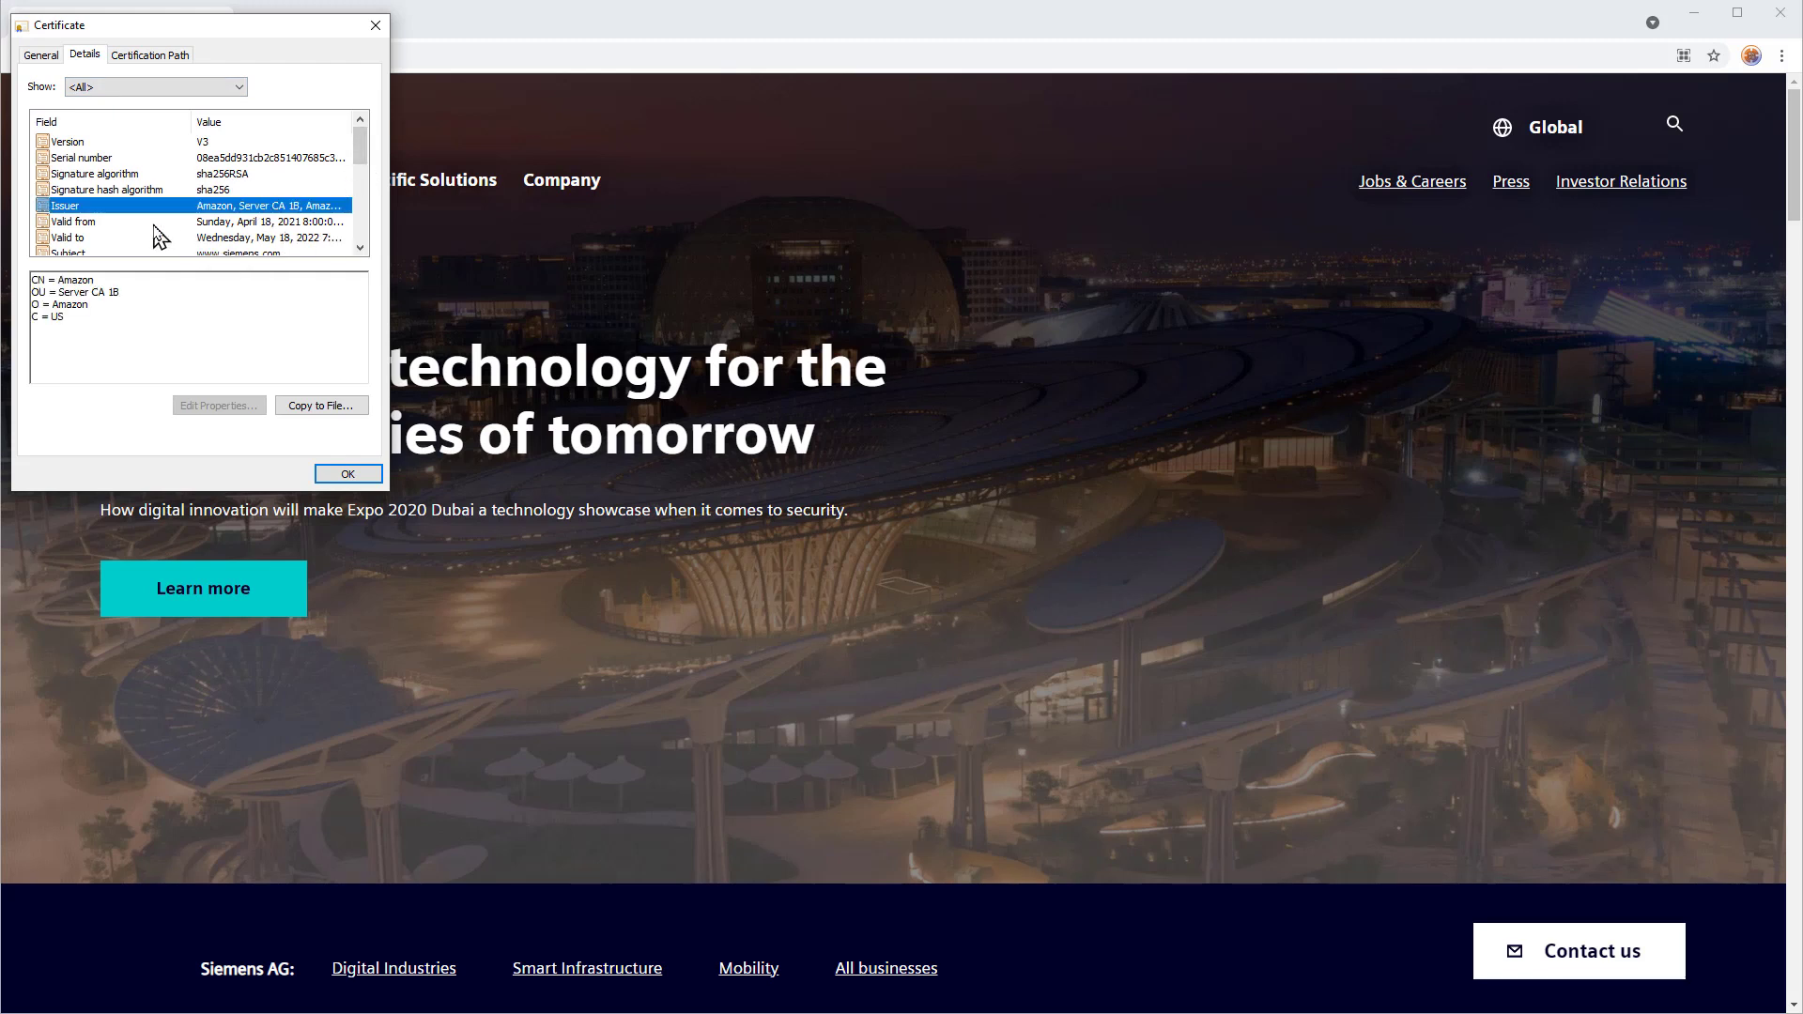
left_click(111, 224)
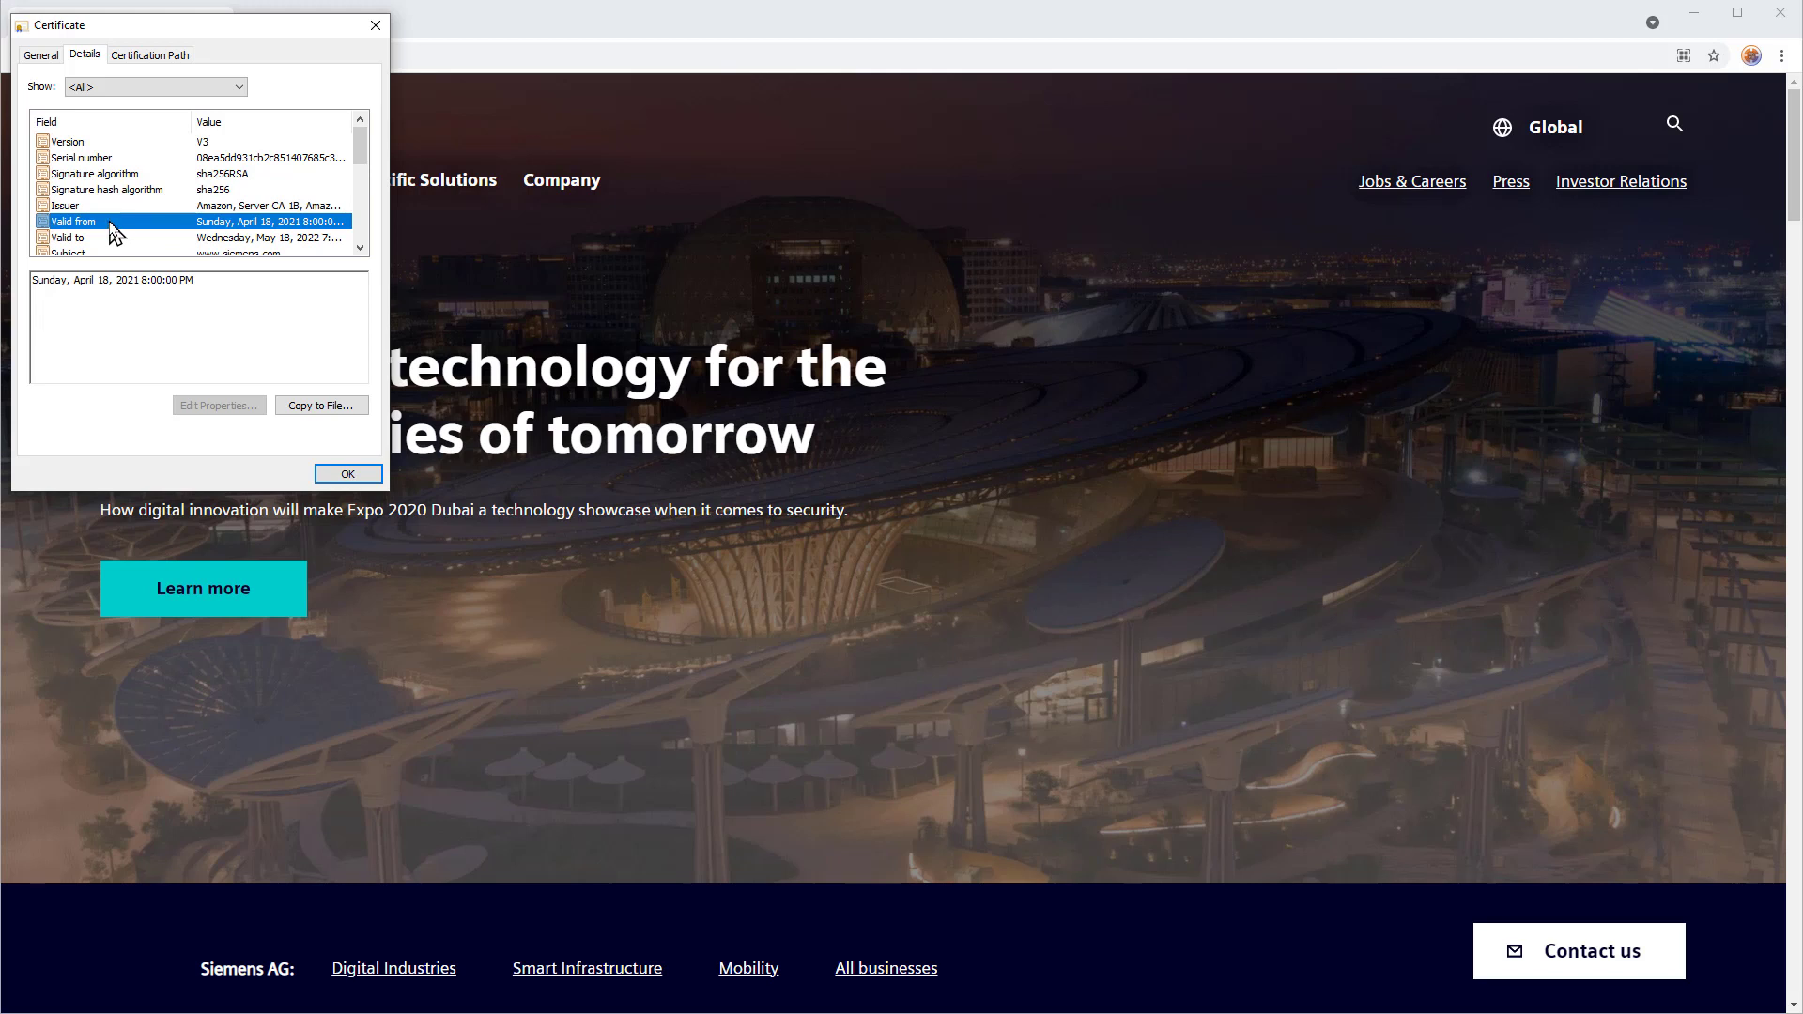
left_click(116, 175)
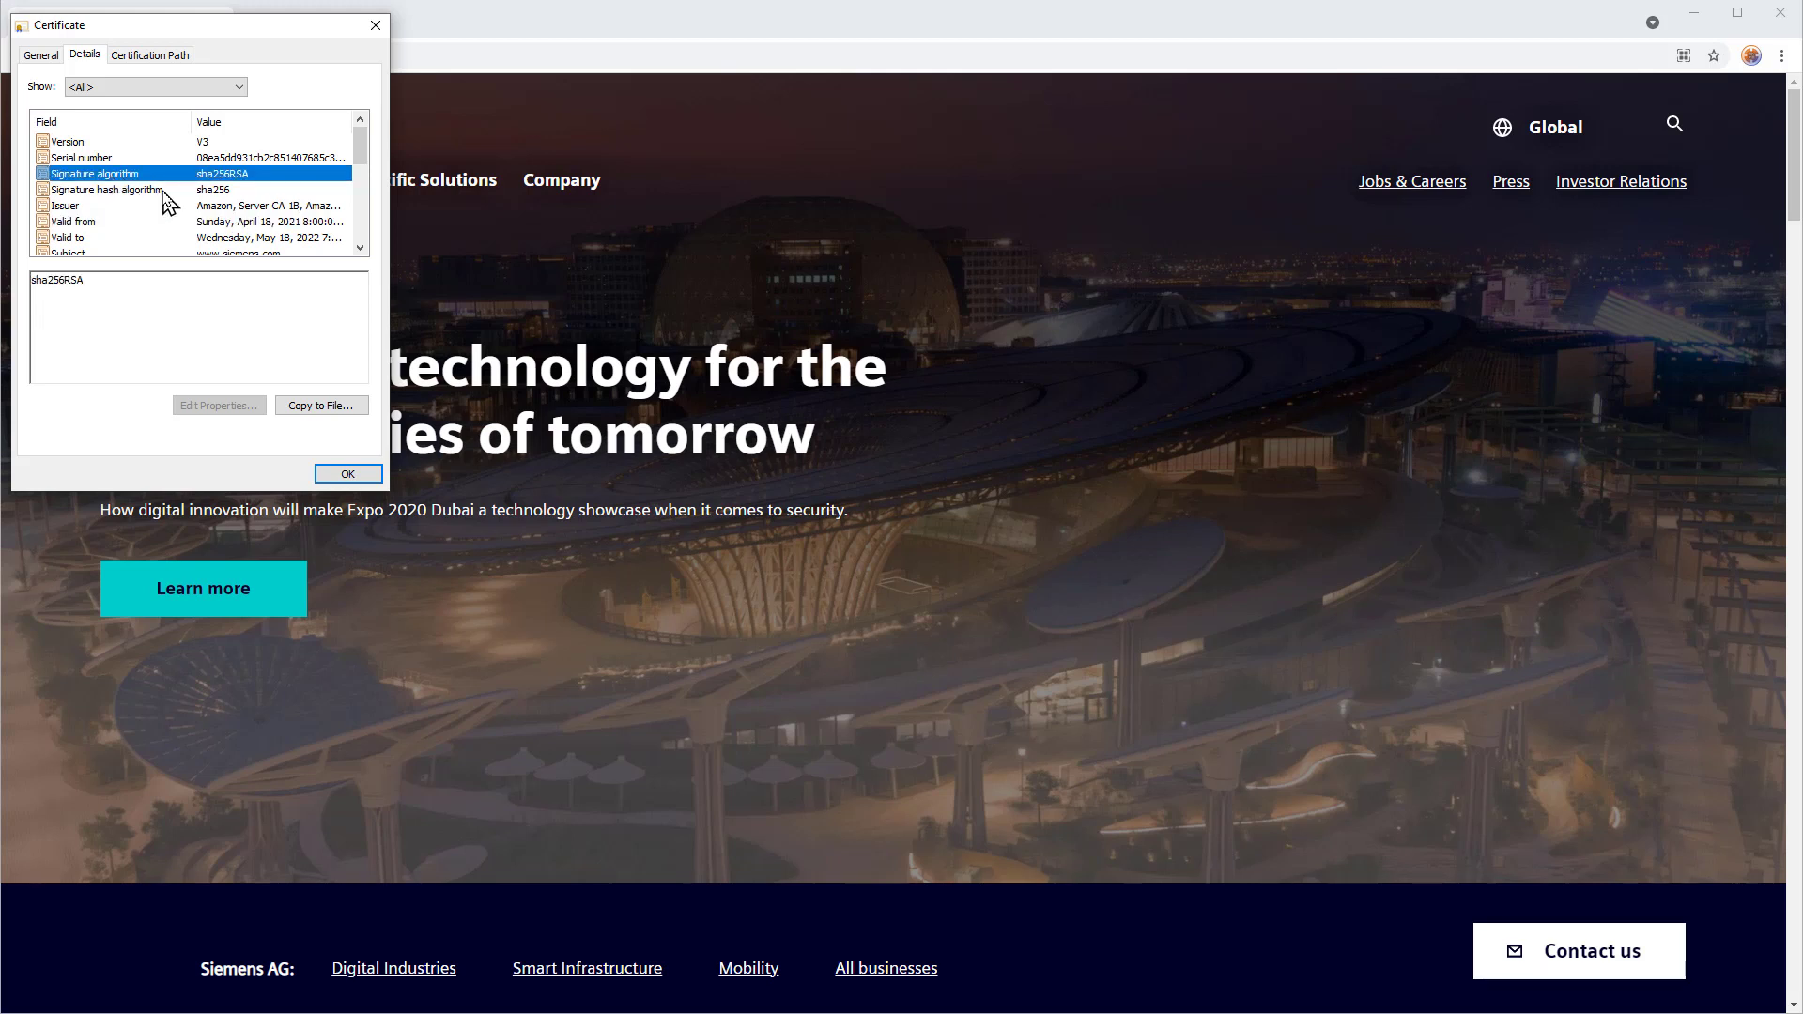
left_click_drag(362, 162, 362, 242)
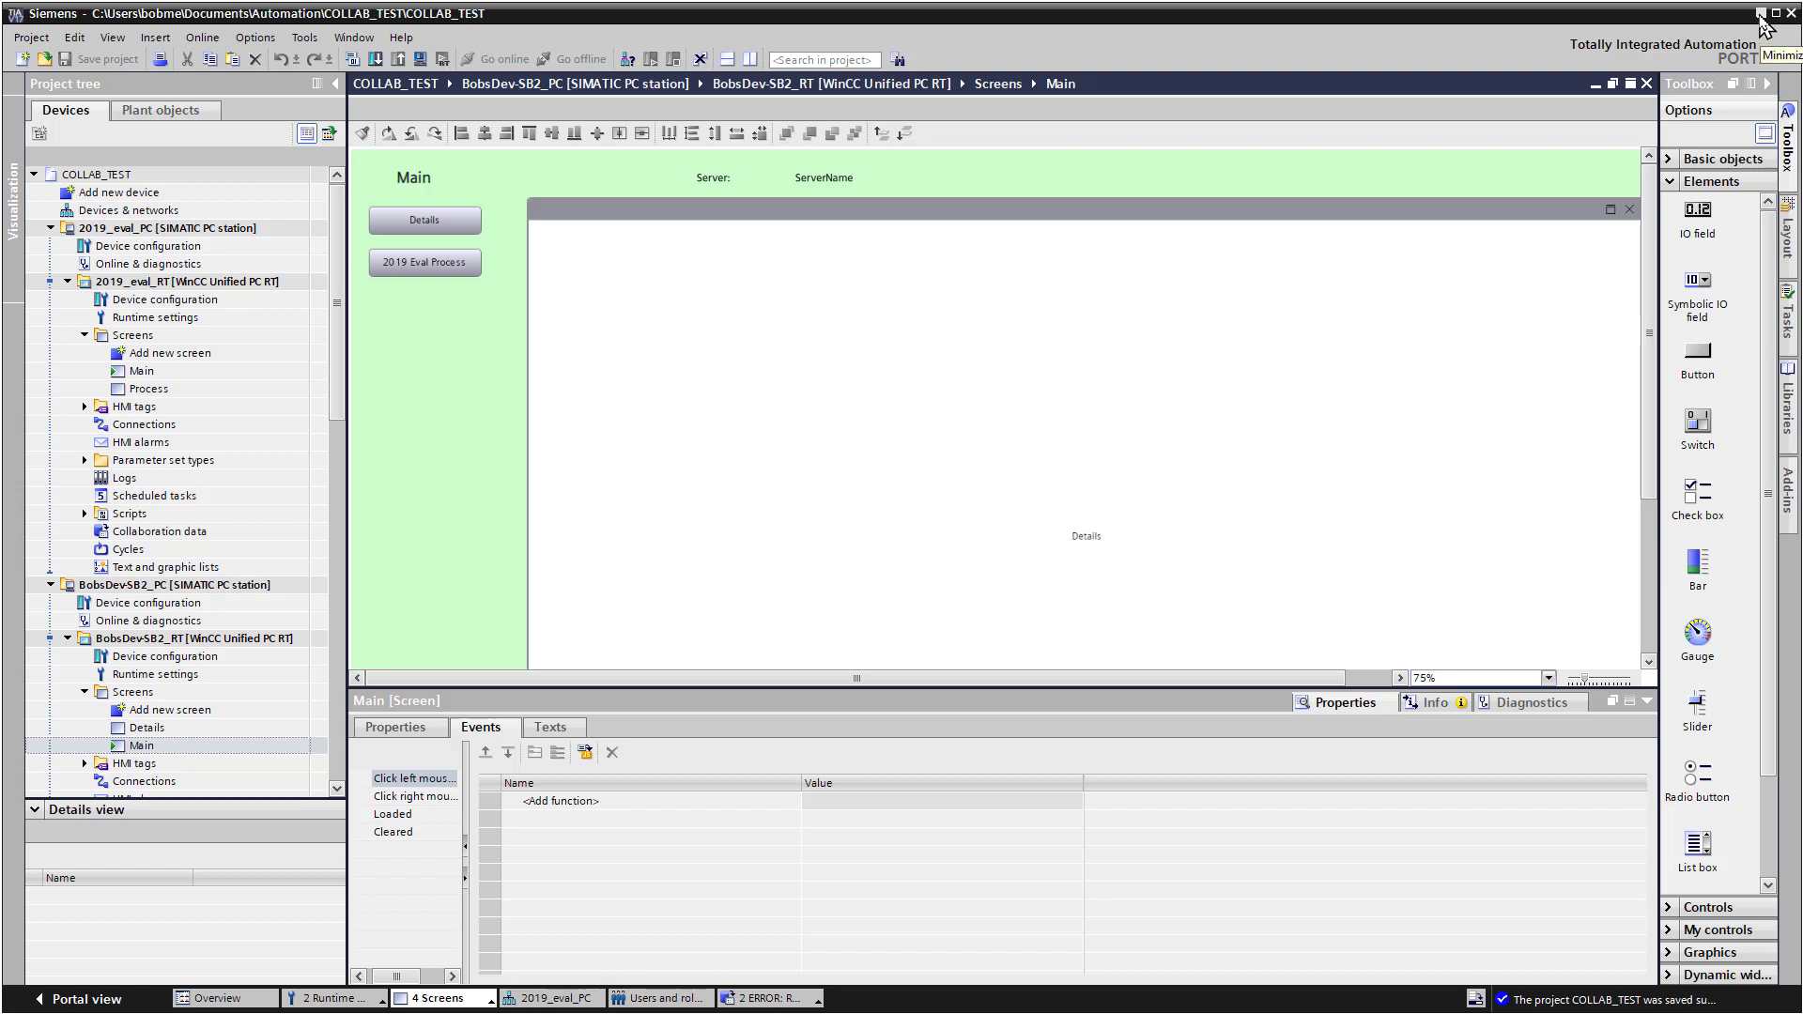
Step: Minimize the TIA Portal V17 COLLAB_TEST project window to reveal the desktop
left_click(1761, 16)
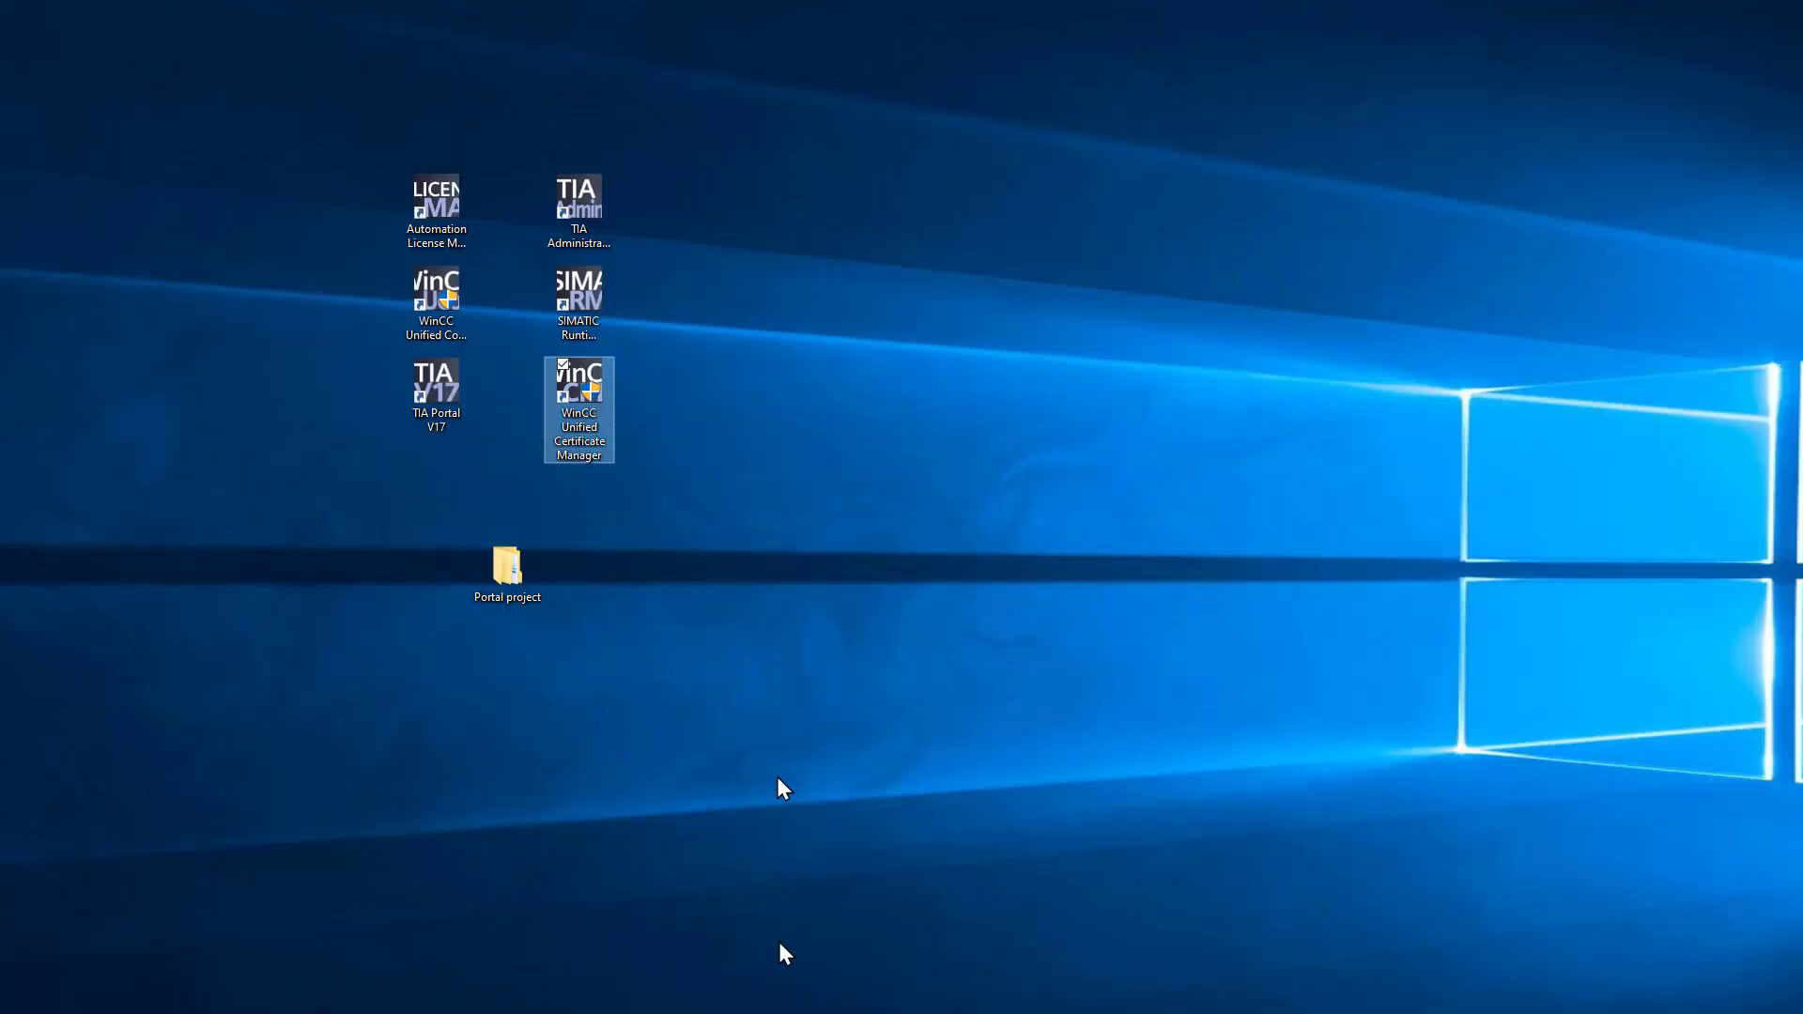
Step: Launch WinCC Unified Certificate Manager and choose 'Create new certificate authority...'
key("Return")
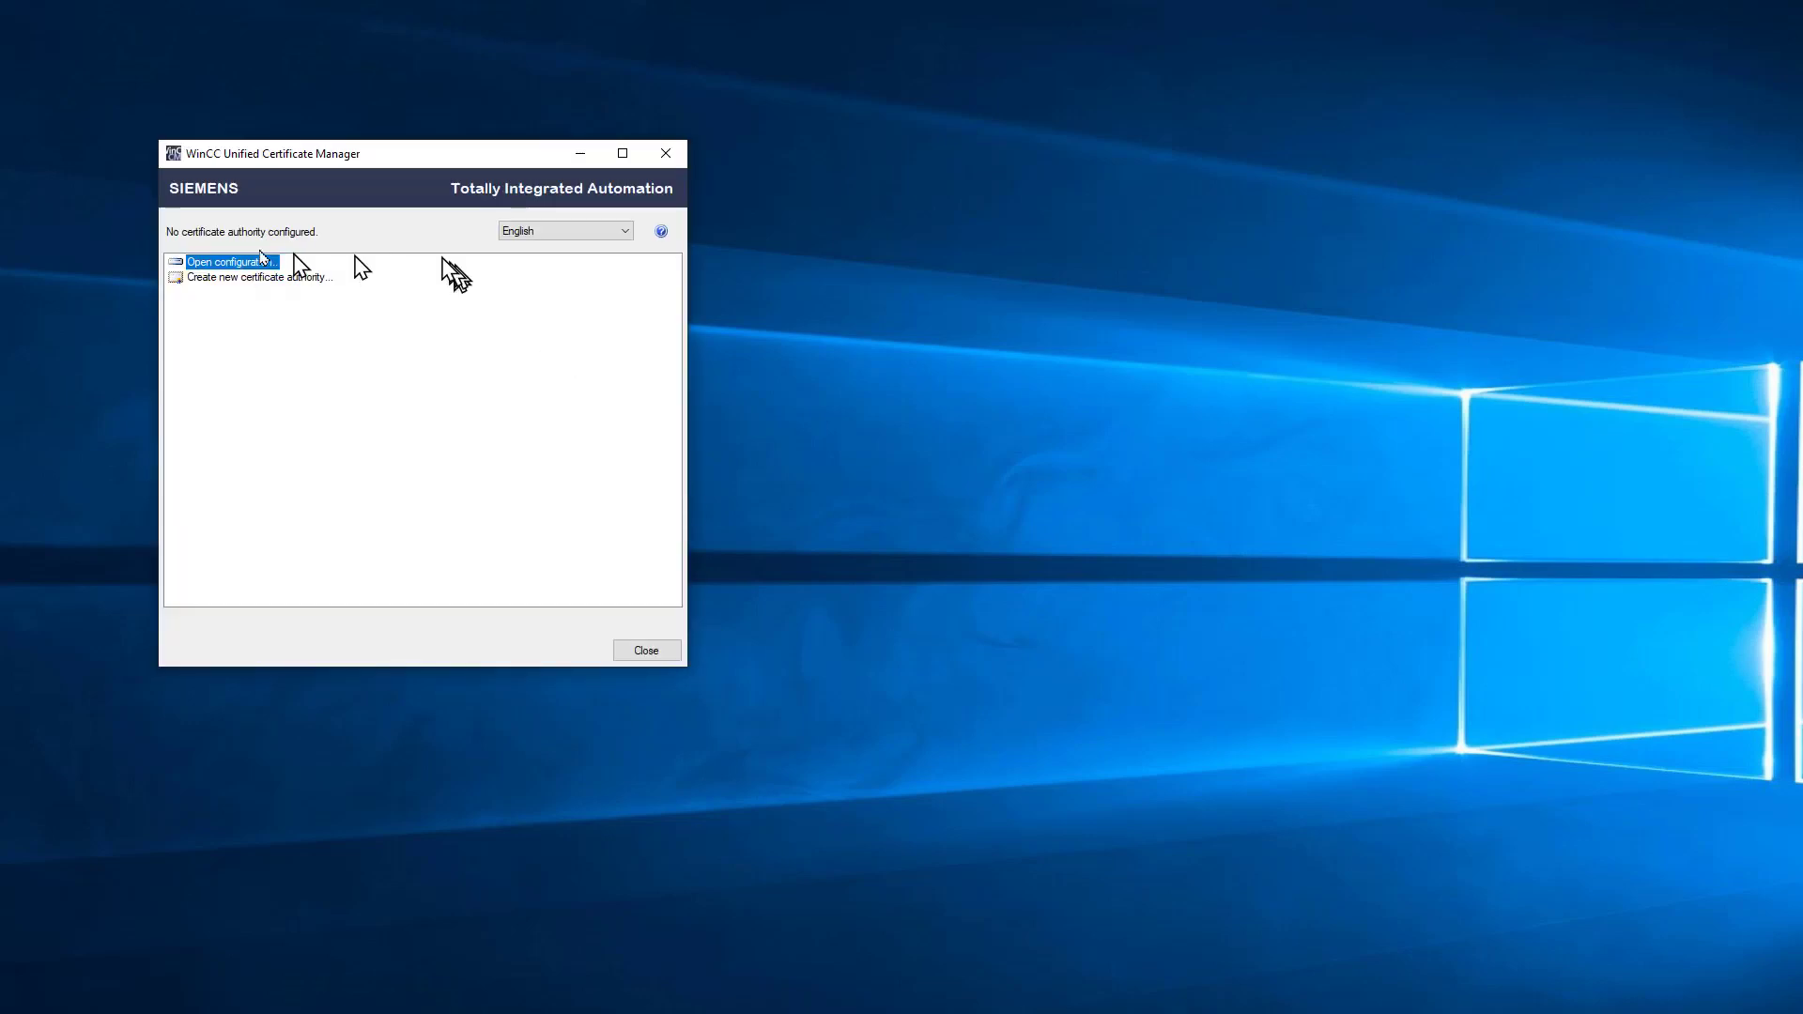
left_click(258, 278)
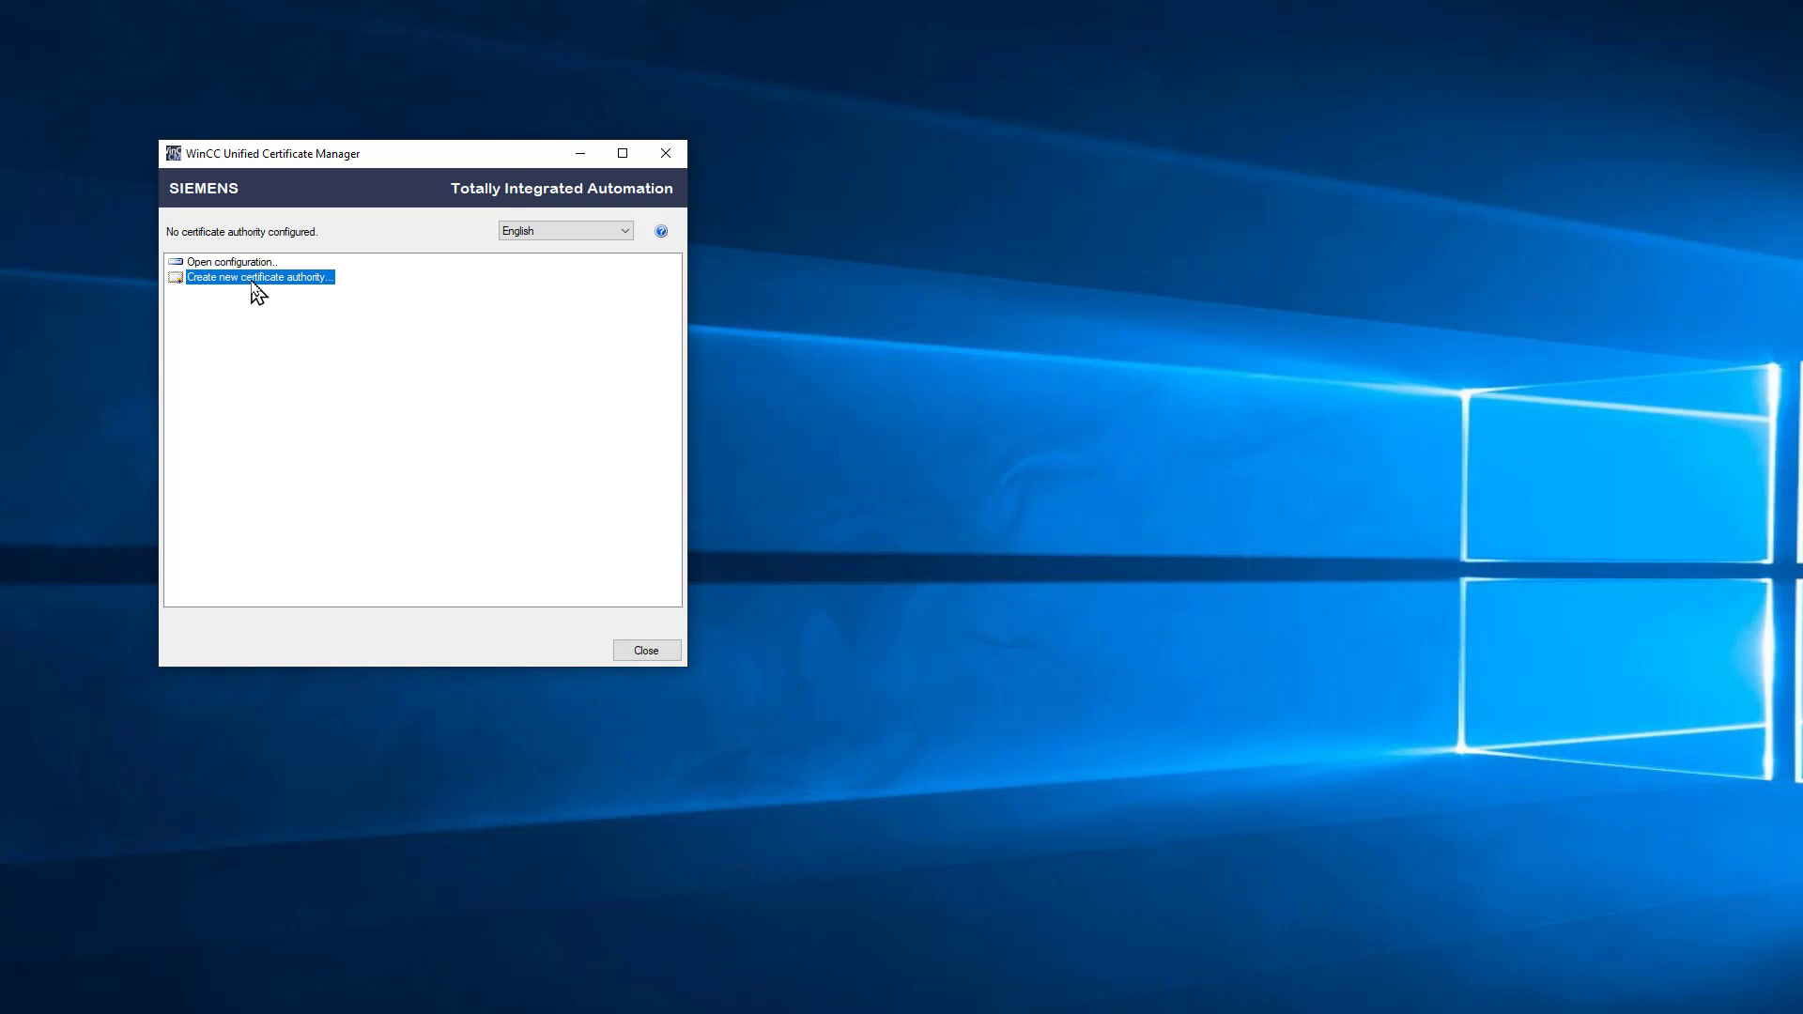
Step: Keep the default CA name and enter unit Self, locality Alparetta, state Georgia, country US
double_click(253, 286)
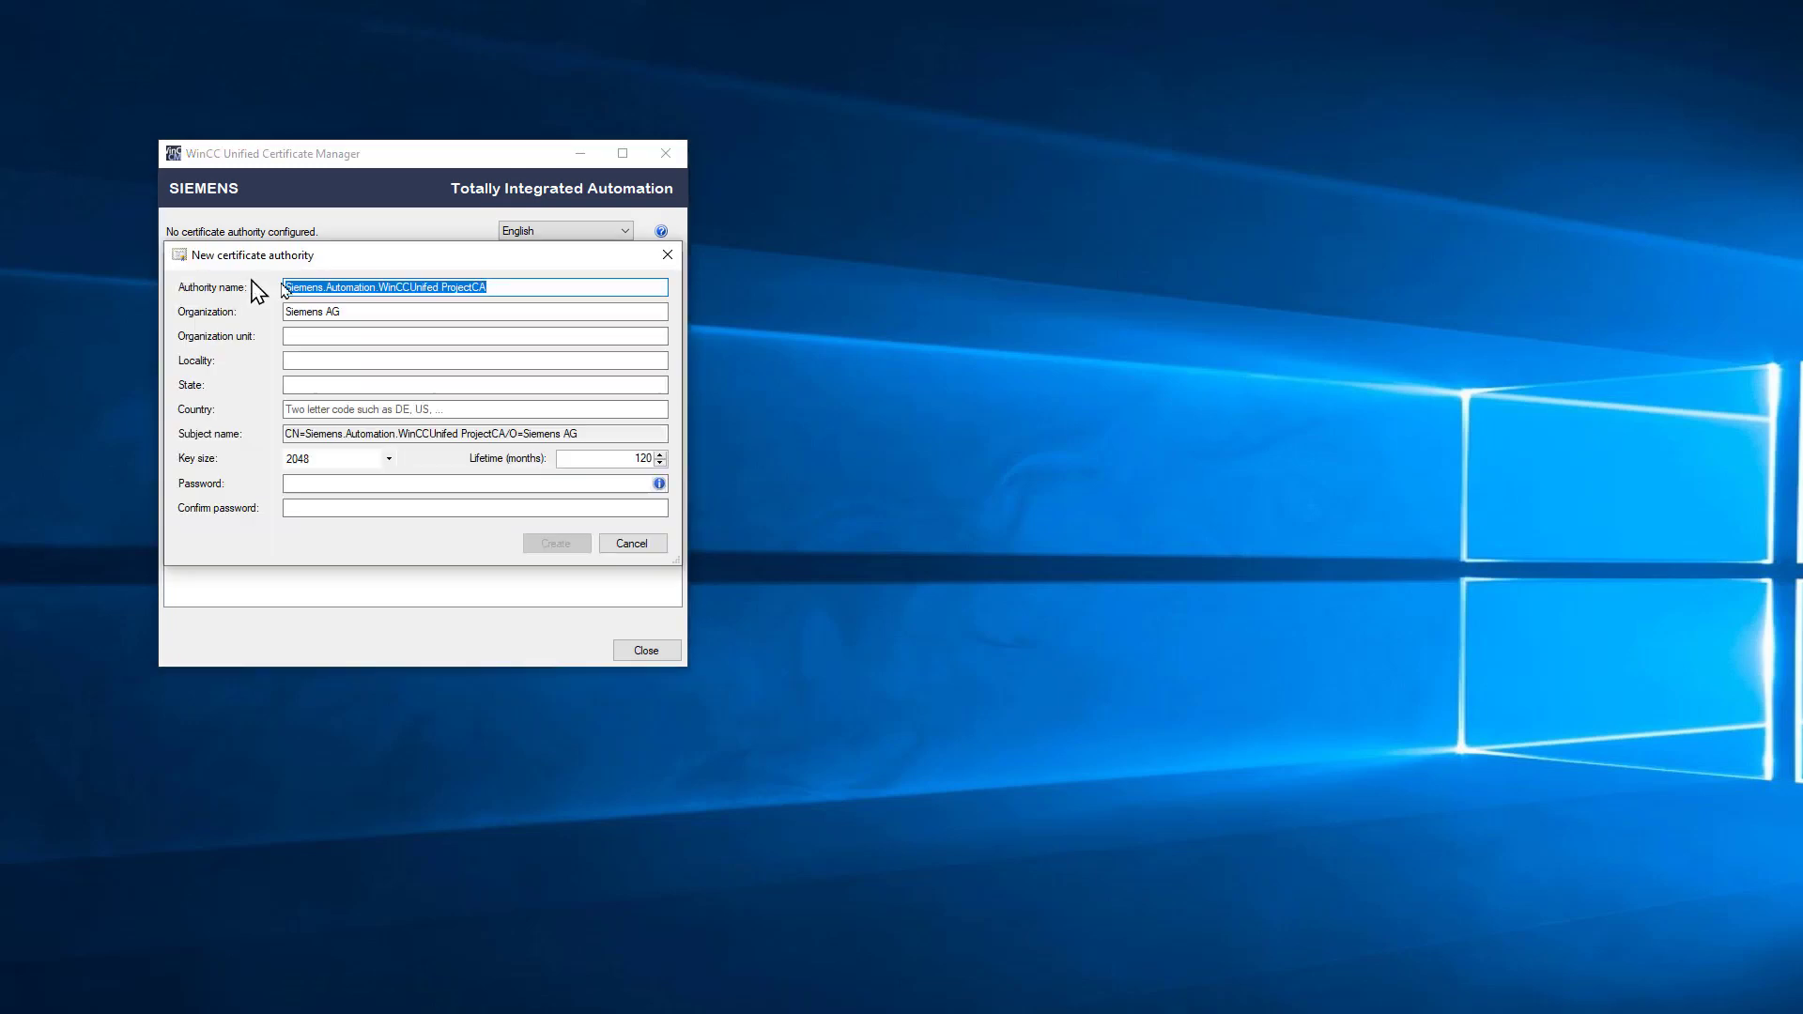
left_click(515, 287)
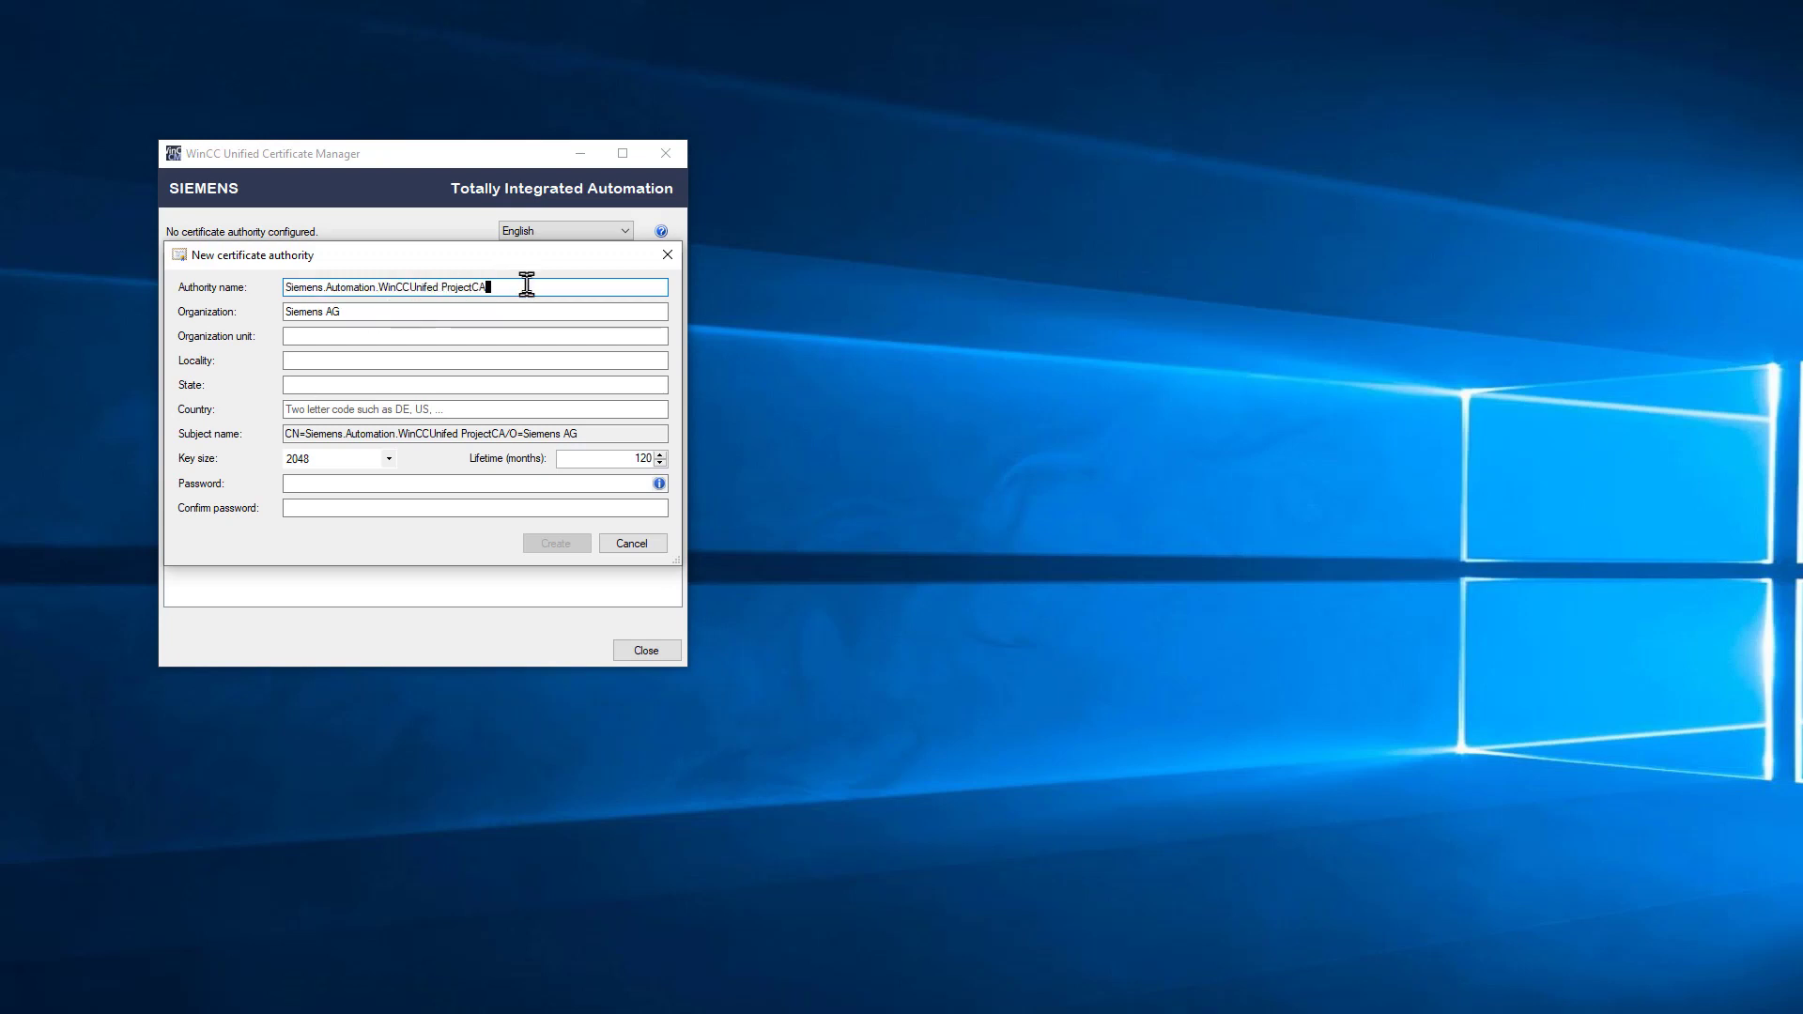
left_click(418, 336)
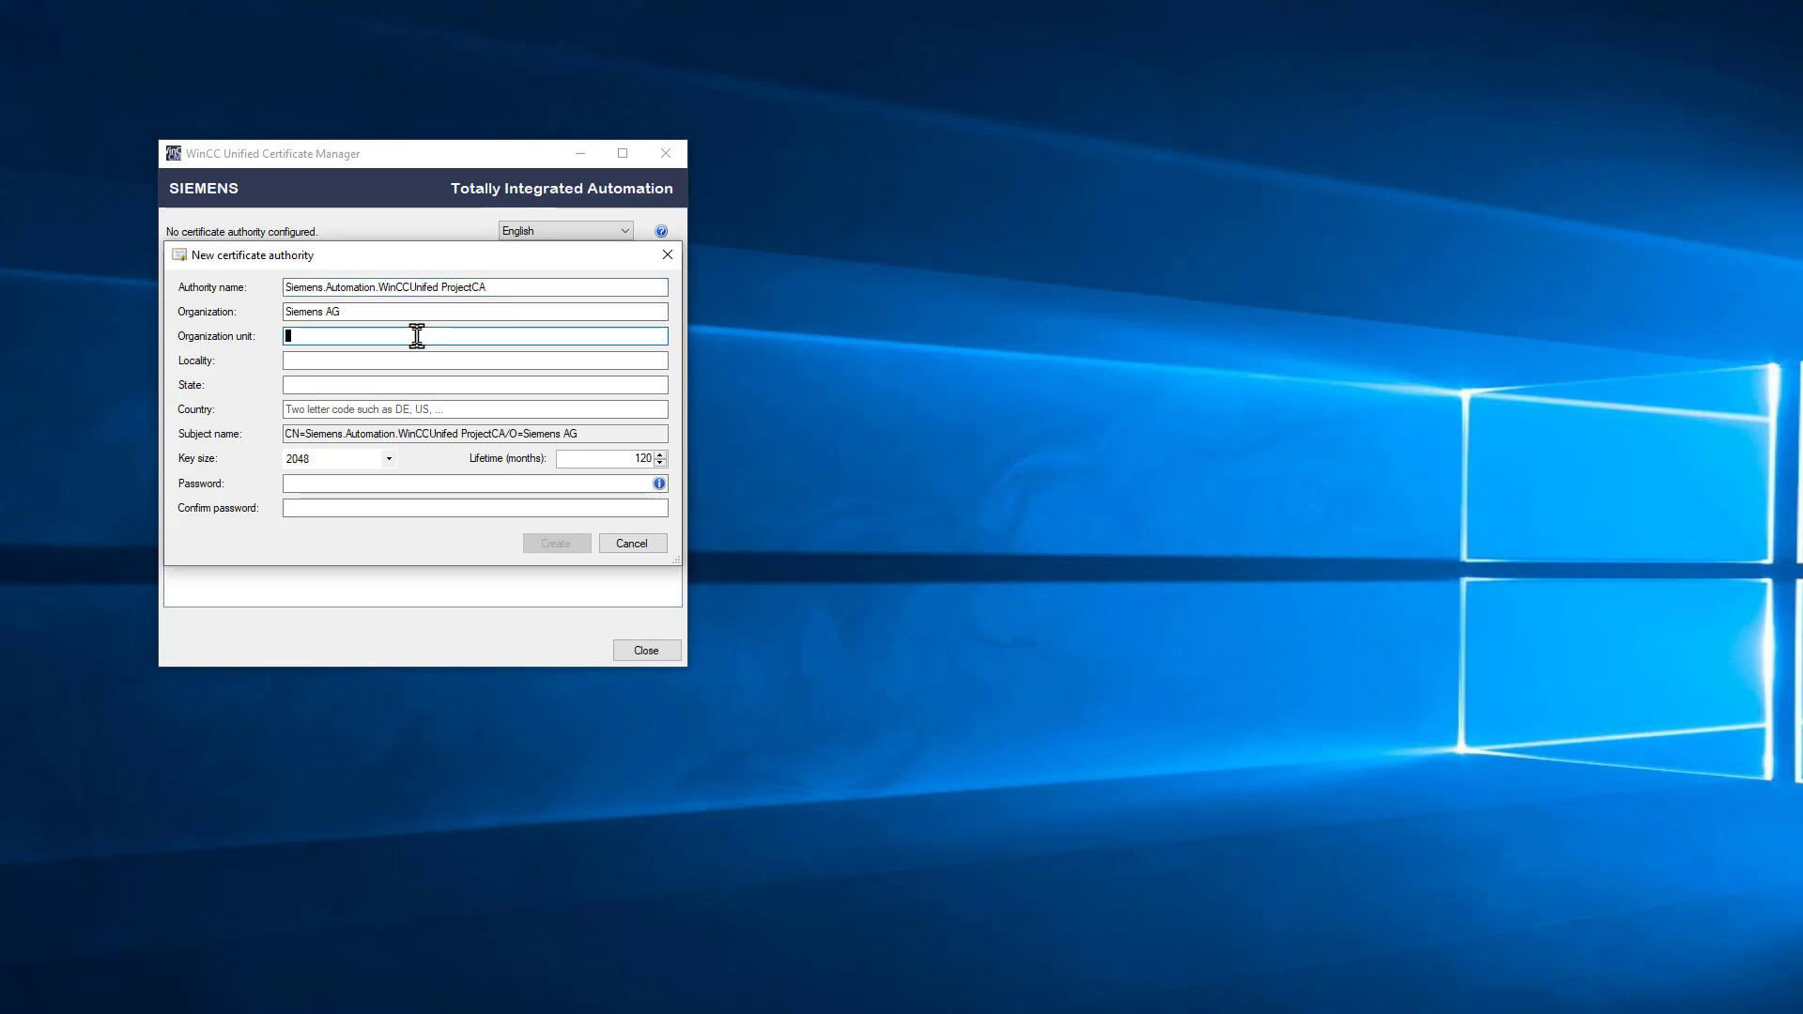
type("Self")
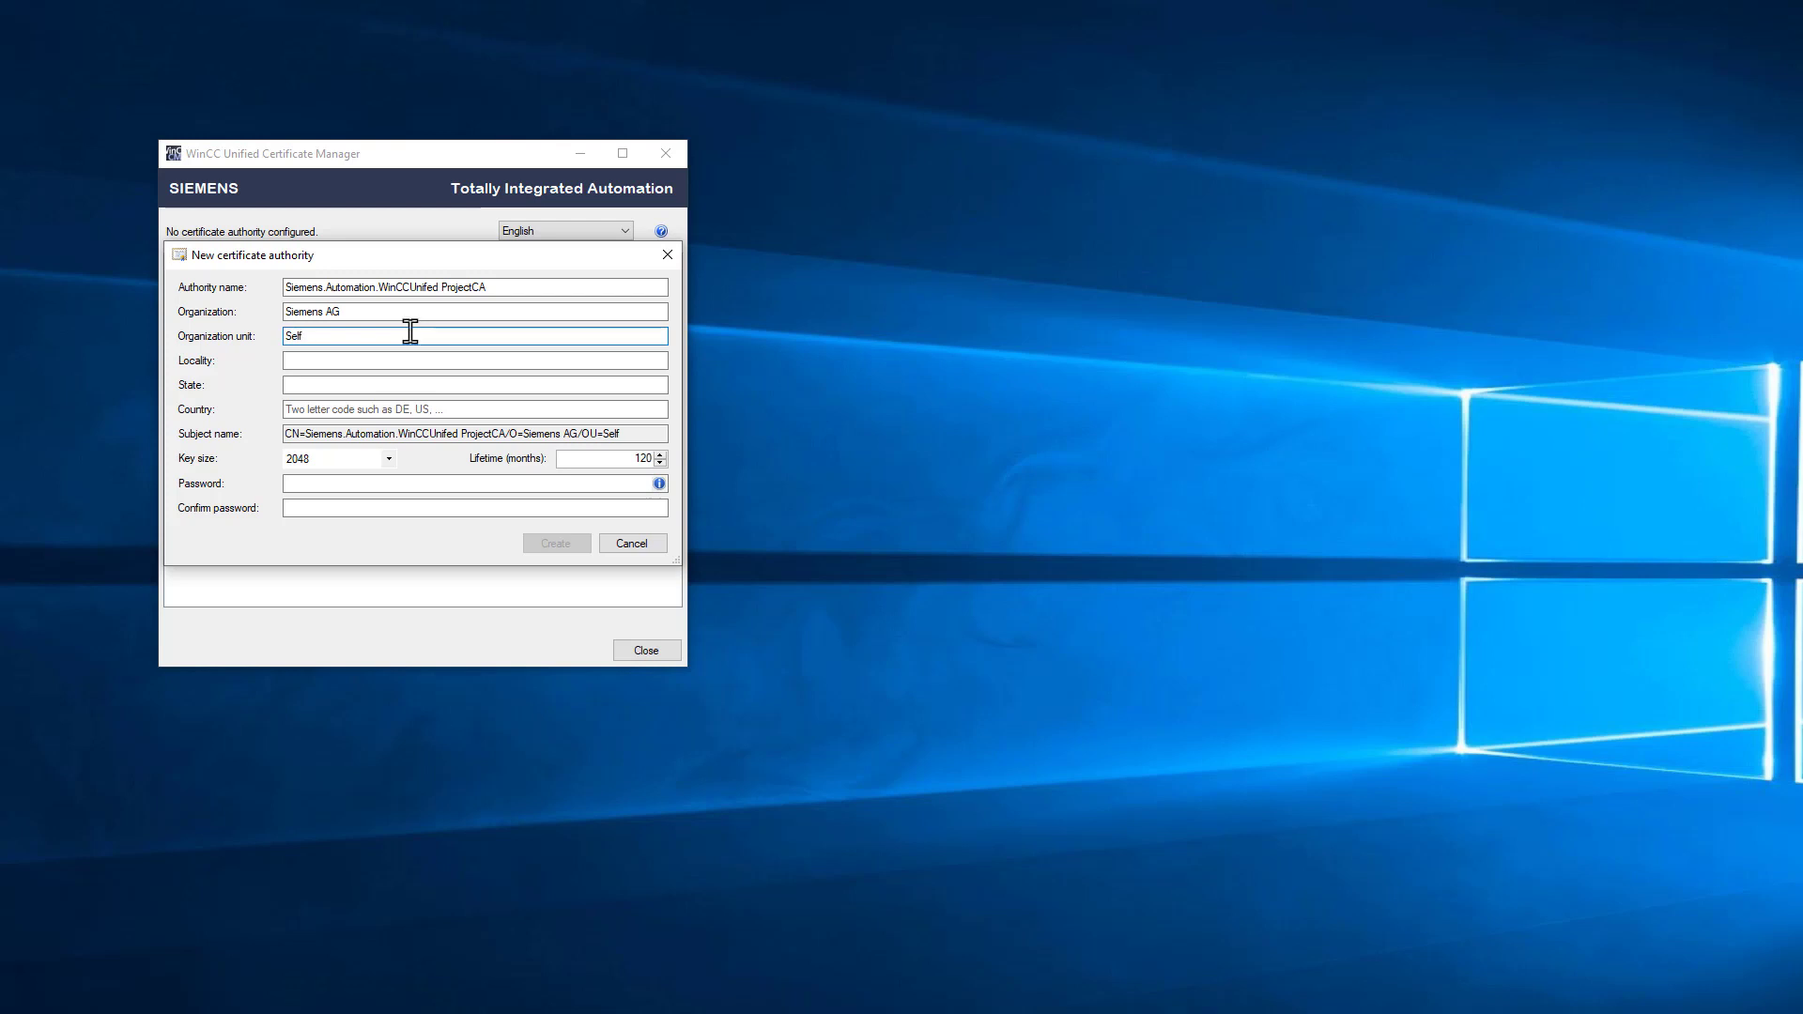
left_click(361, 361)
type("A")
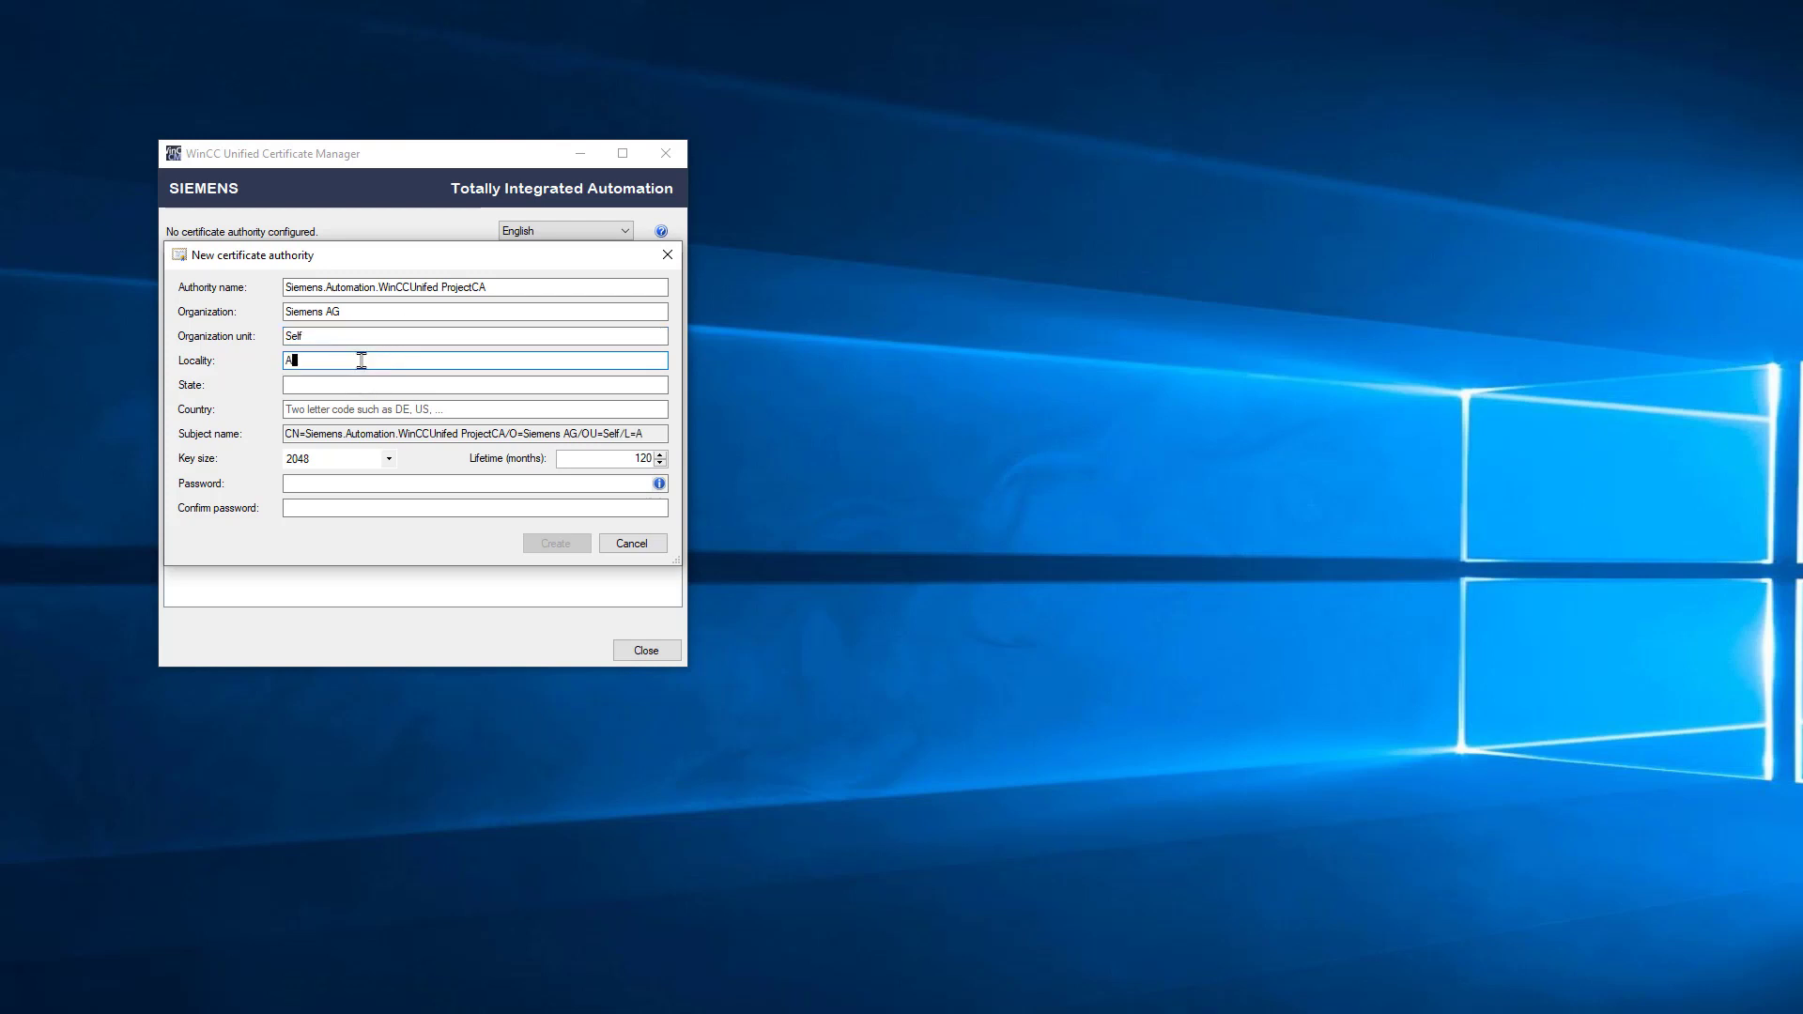
type("lparetta")
left_click(292, 385)
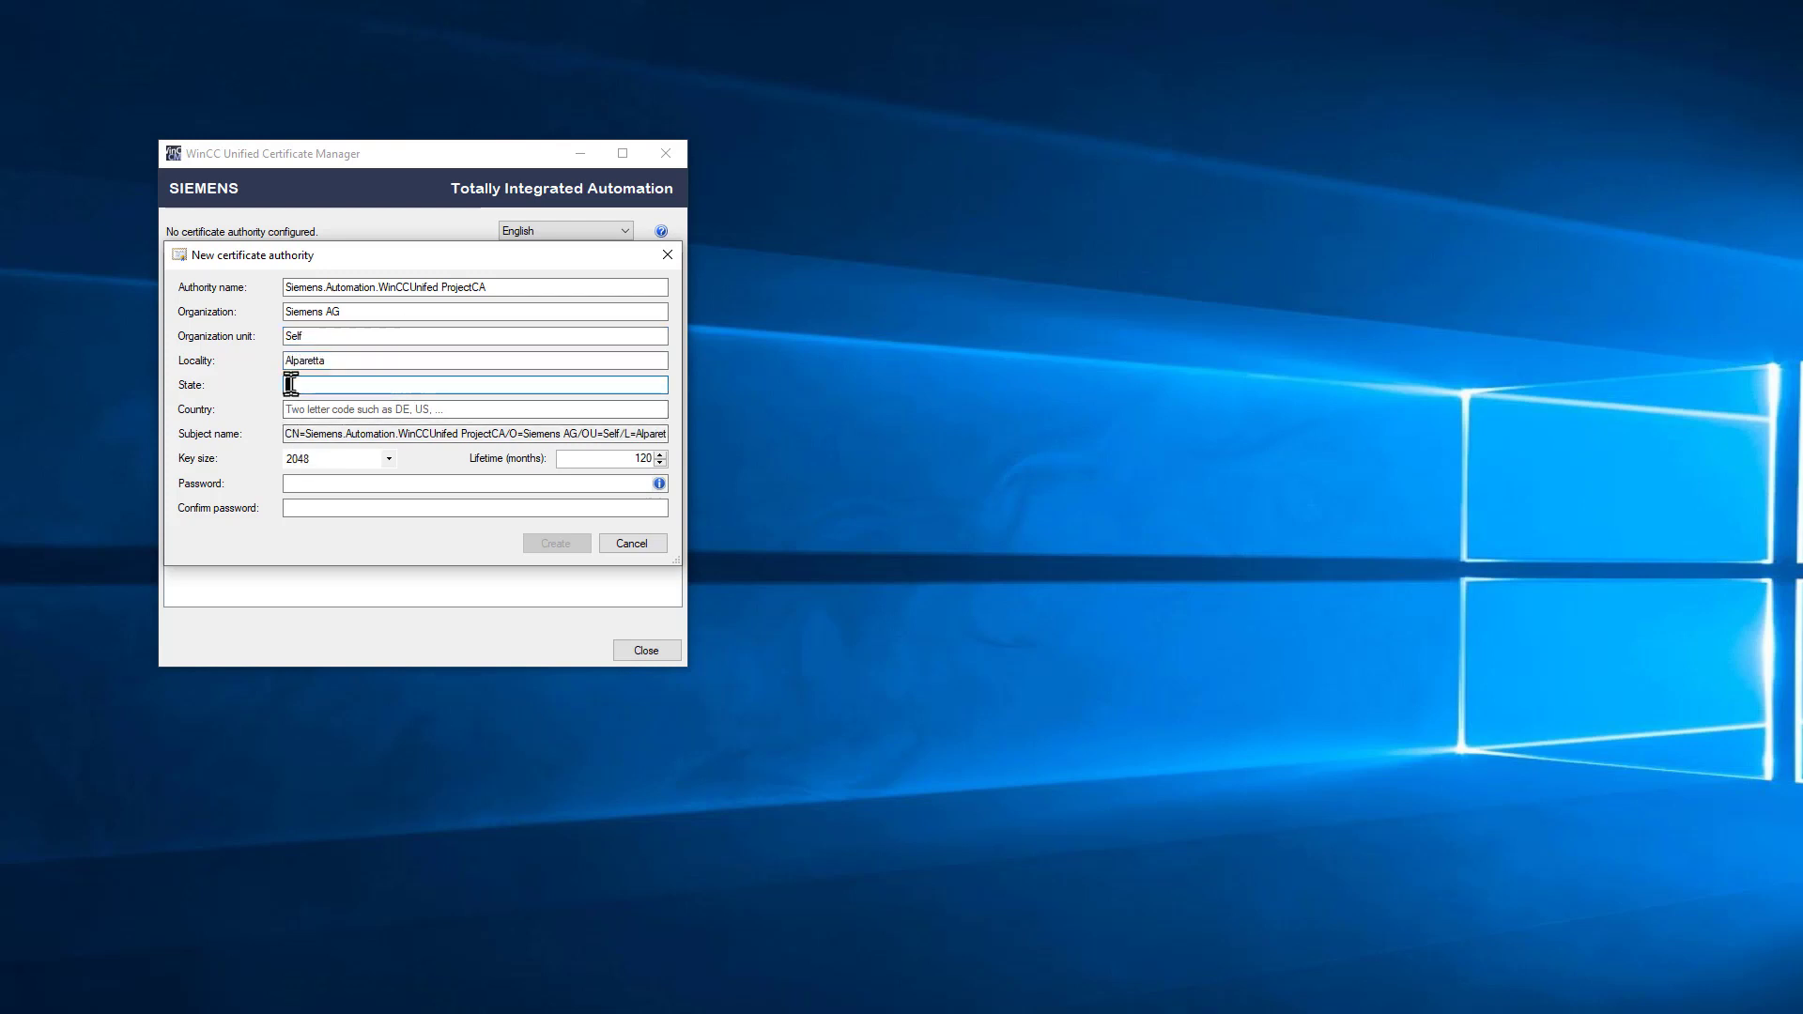
type("Georgia")
left_click(352, 408)
type("US")
Step: Enter and confirm the CA password, then create the ProjectCA authority
left_click(435, 484)
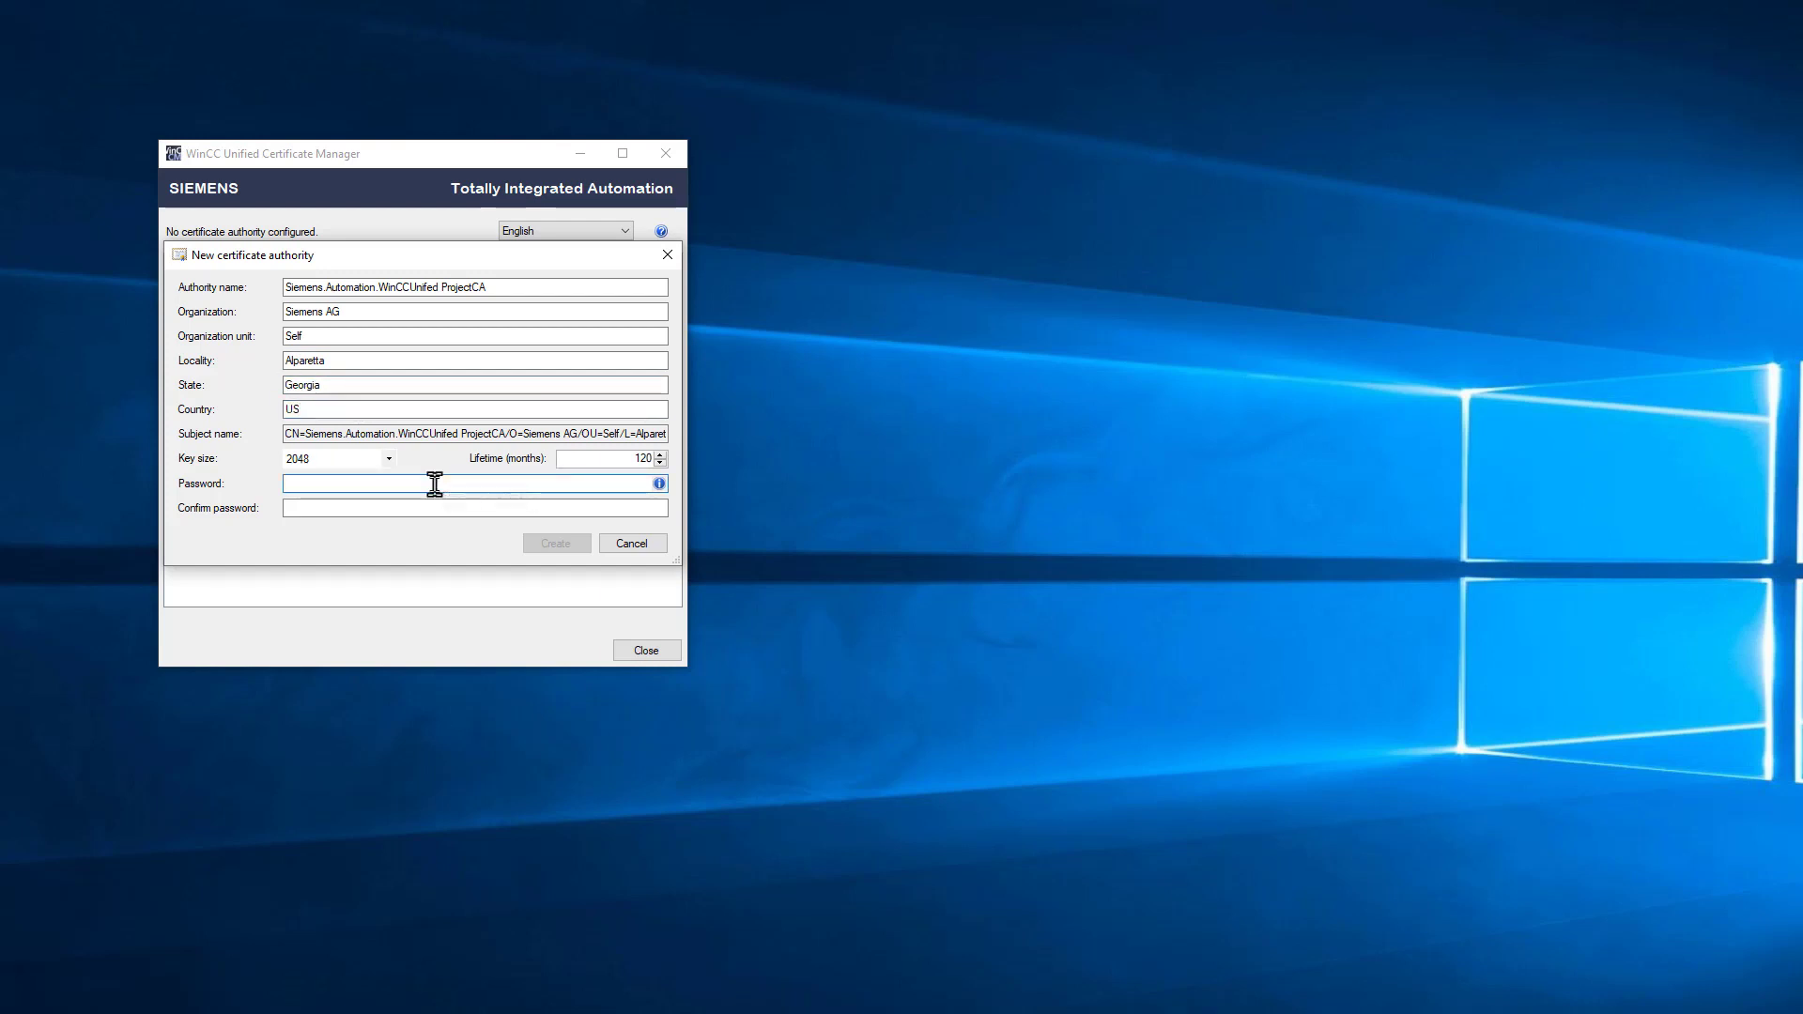
type("••••••")
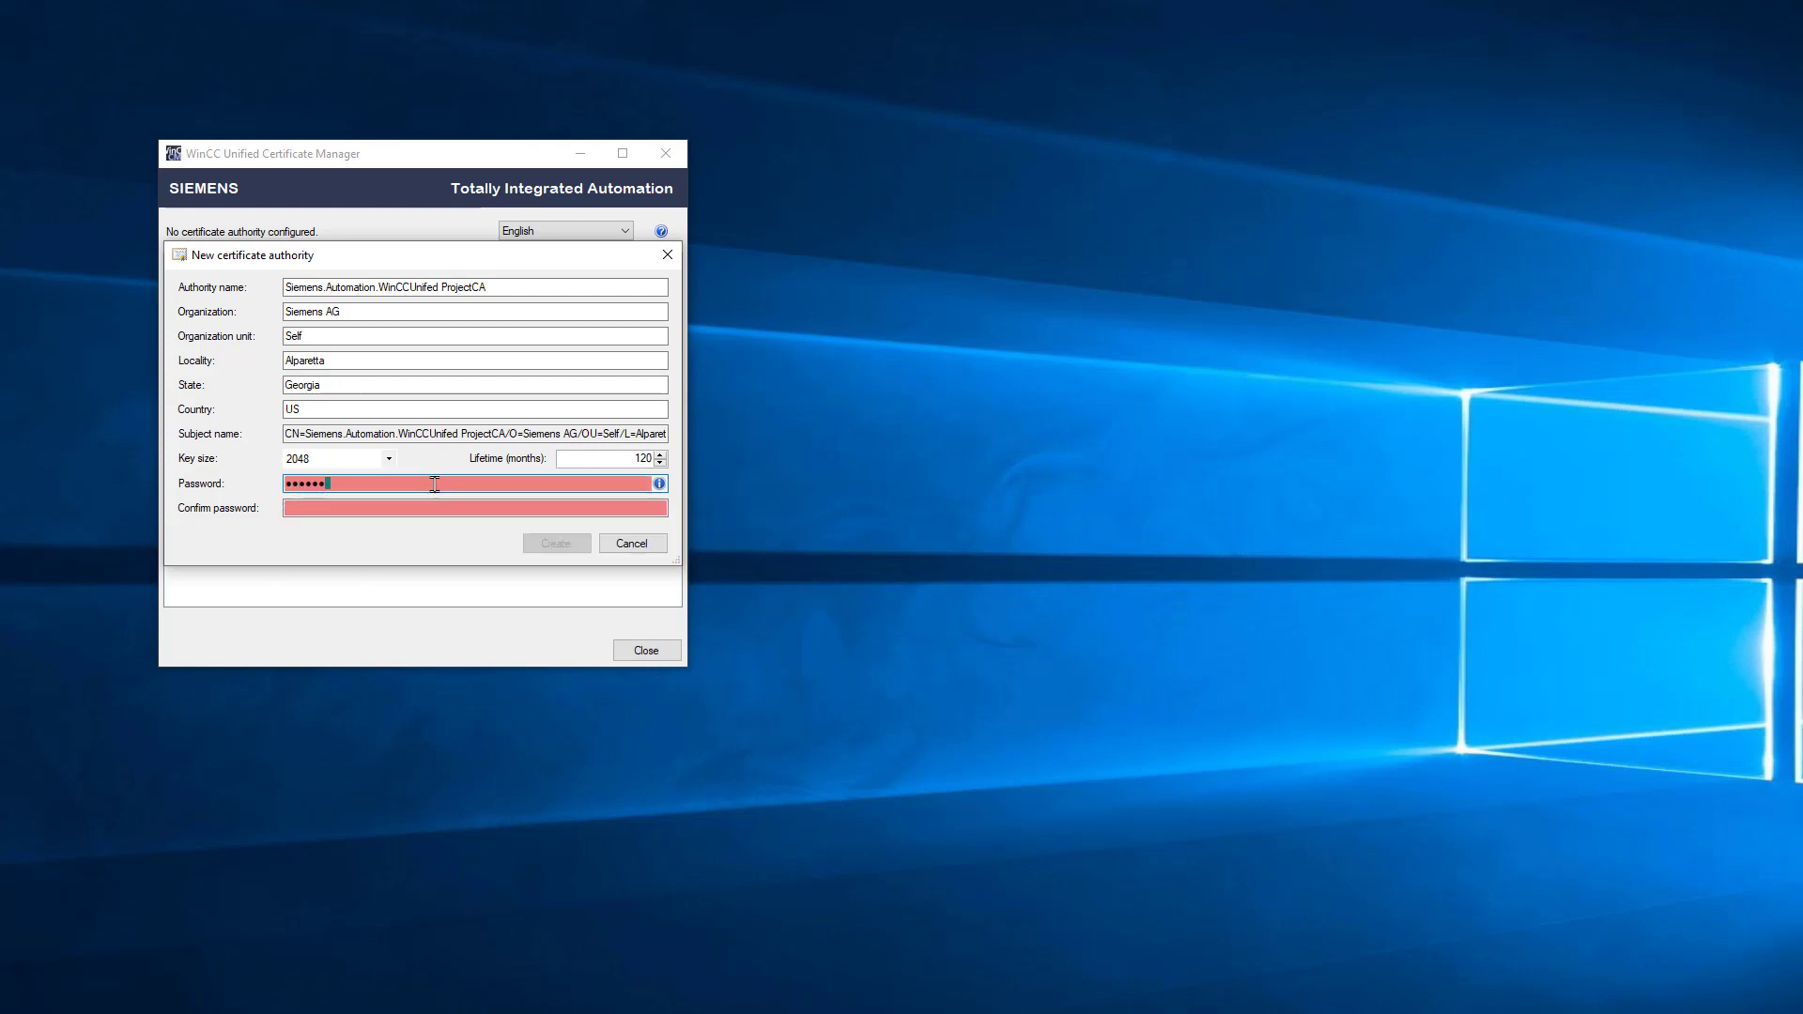
type("••")
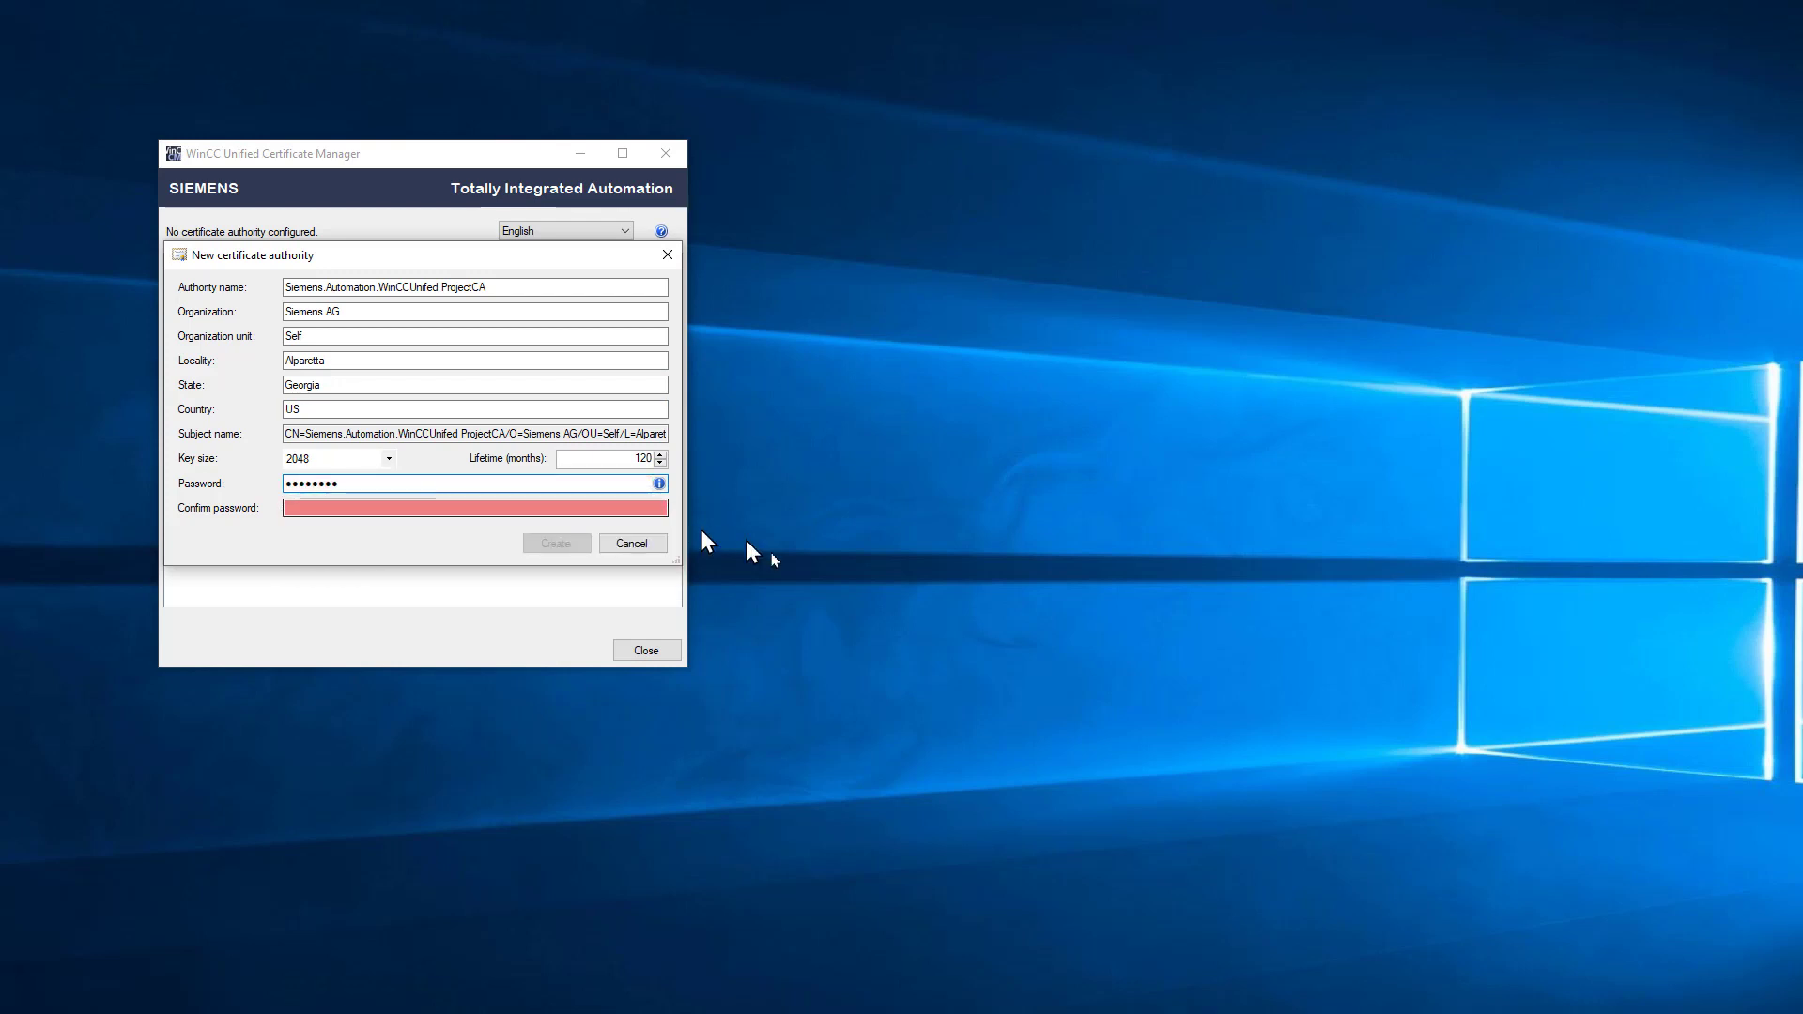
left_click(626, 505)
type("••••••••")
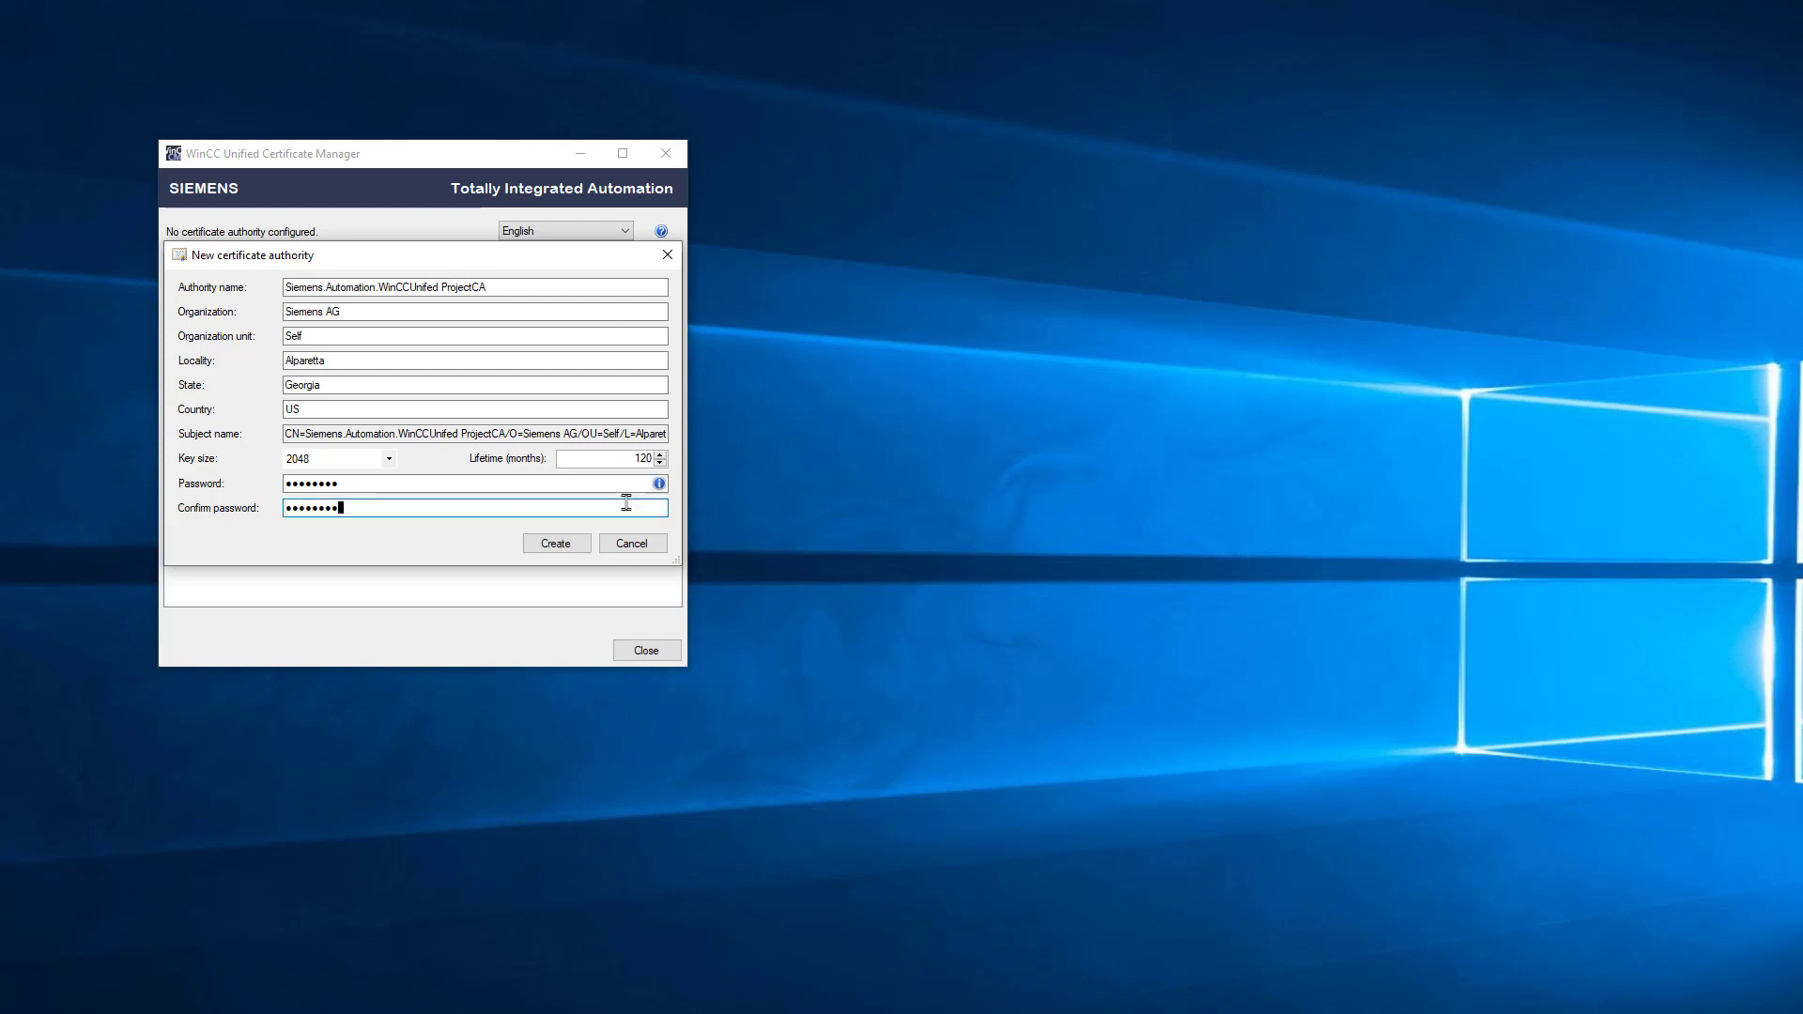
left_click(583, 545)
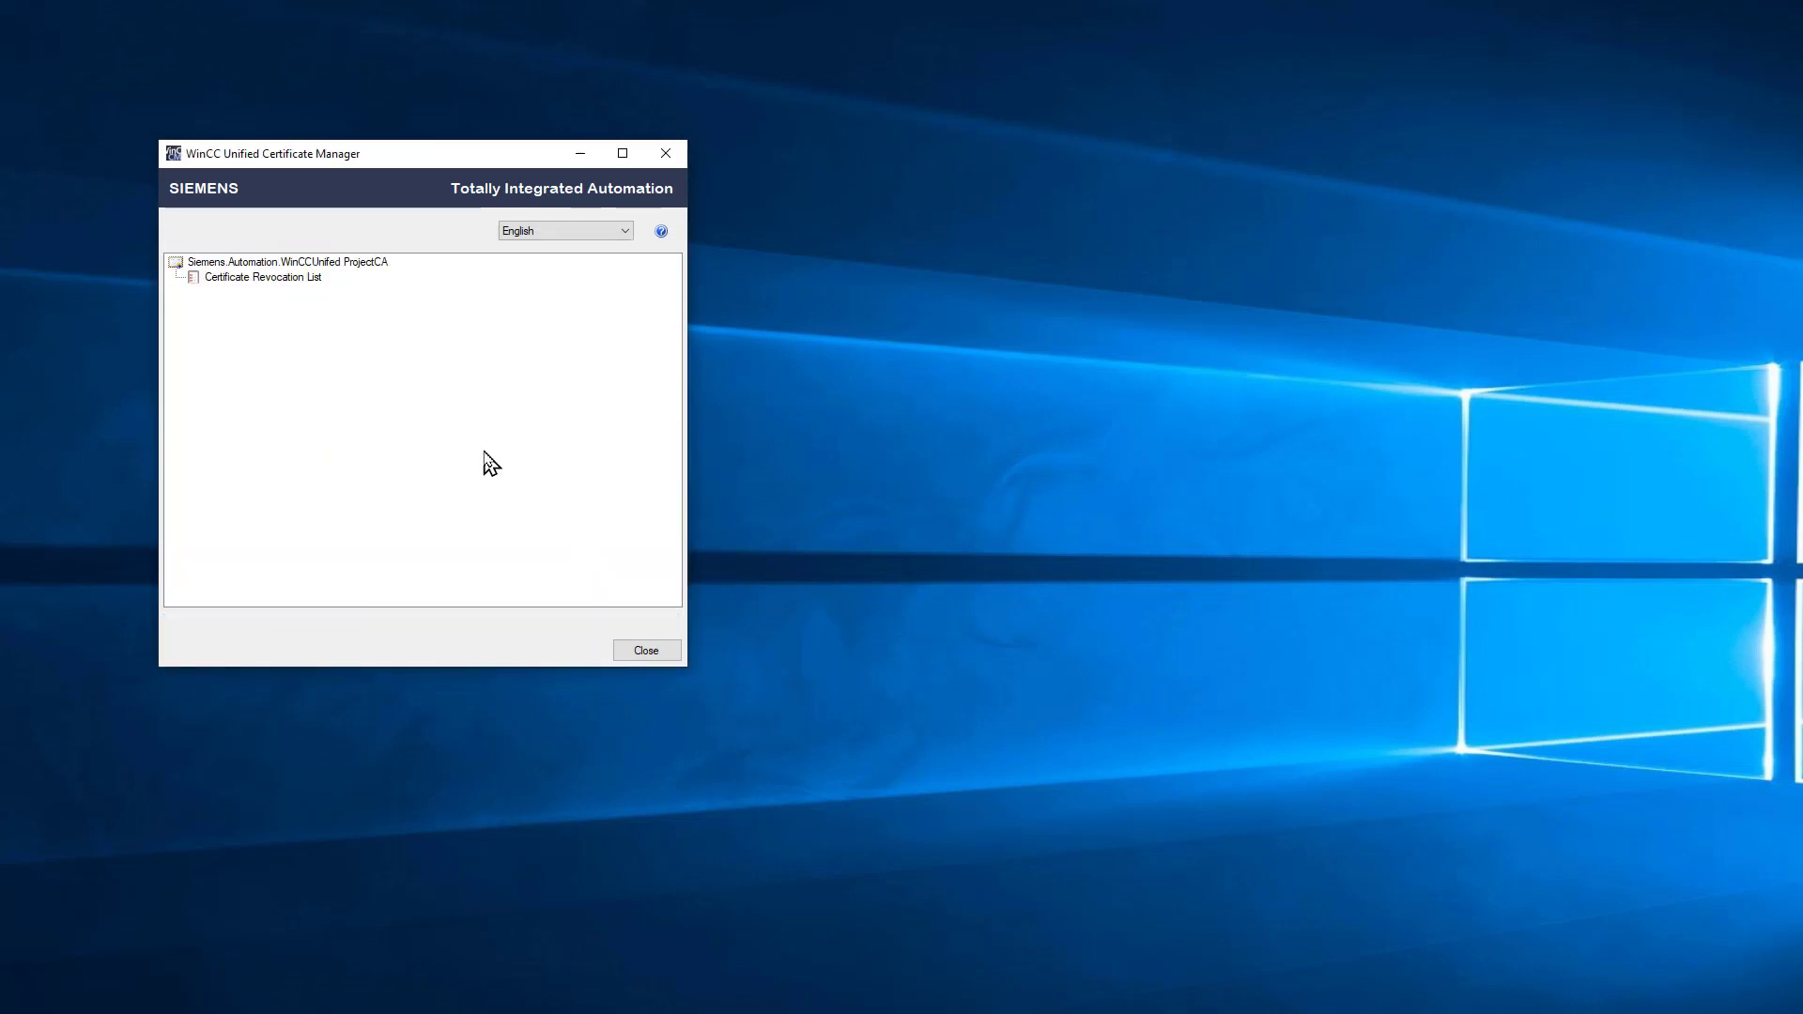
Step: Add device BobsDev-SB2 with IP address 10.31.155.156 under ProjectCA
left_click(329, 264)
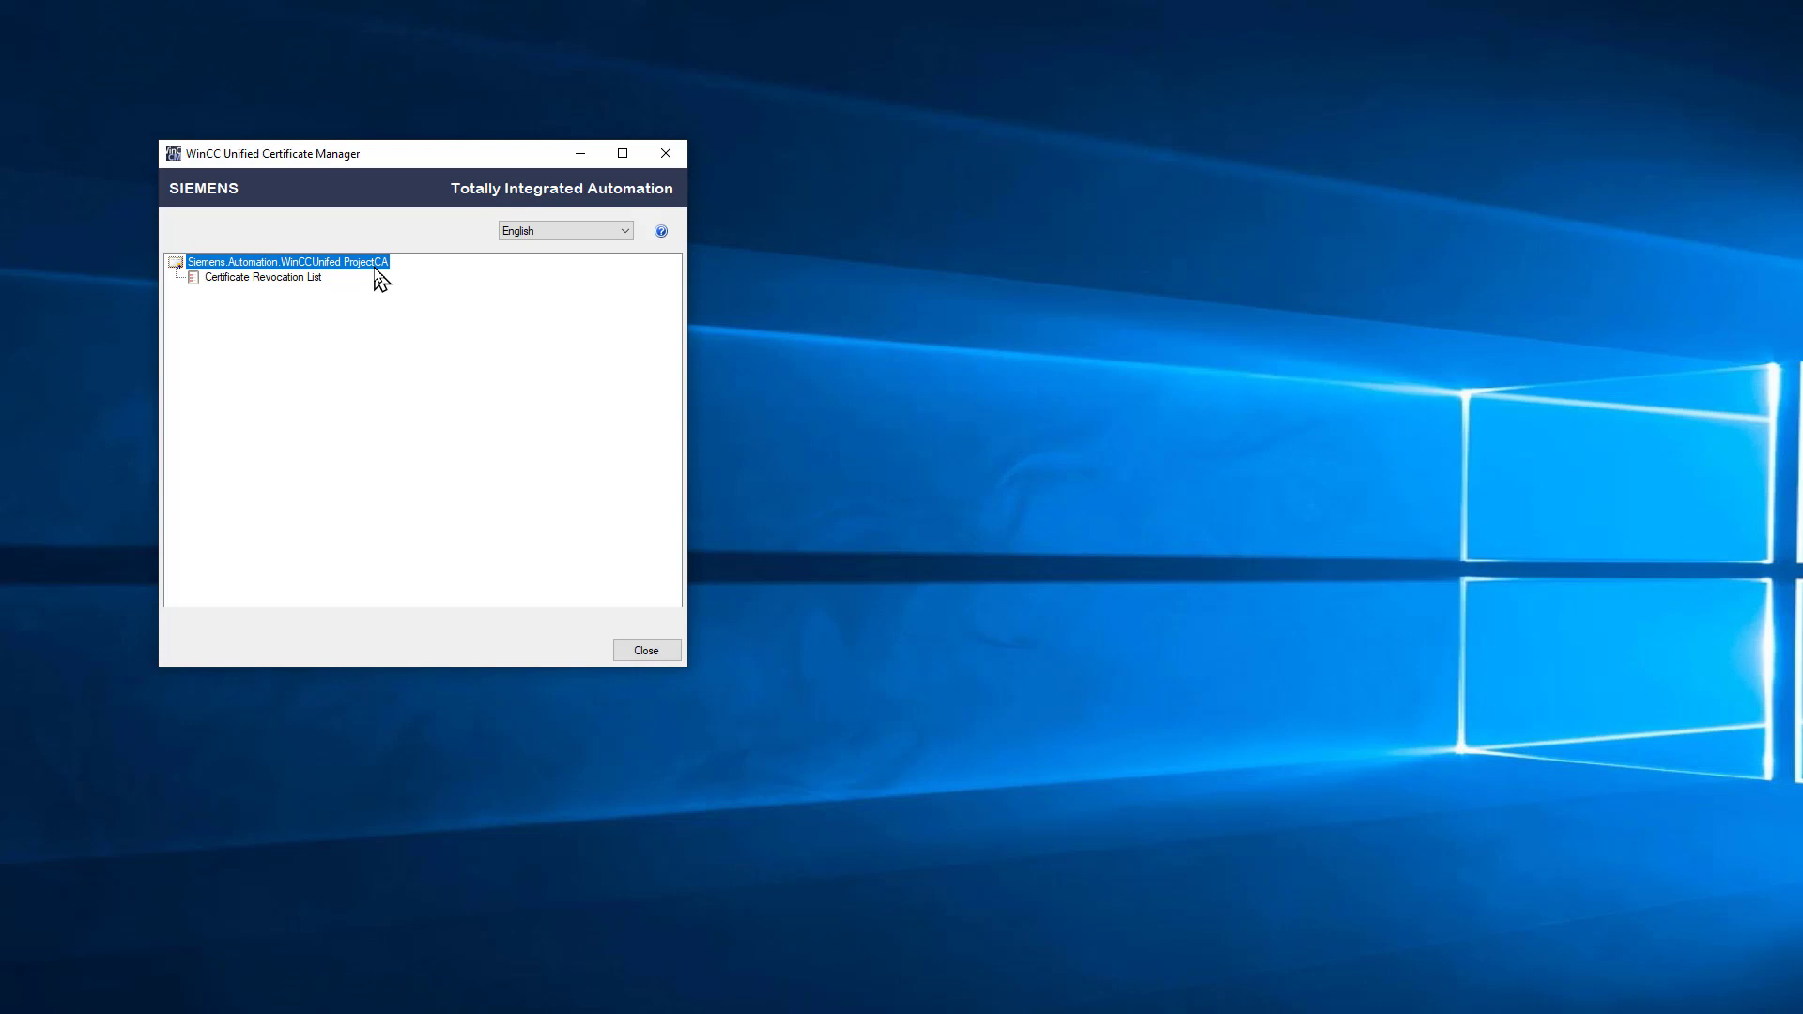
right_click(380, 280)
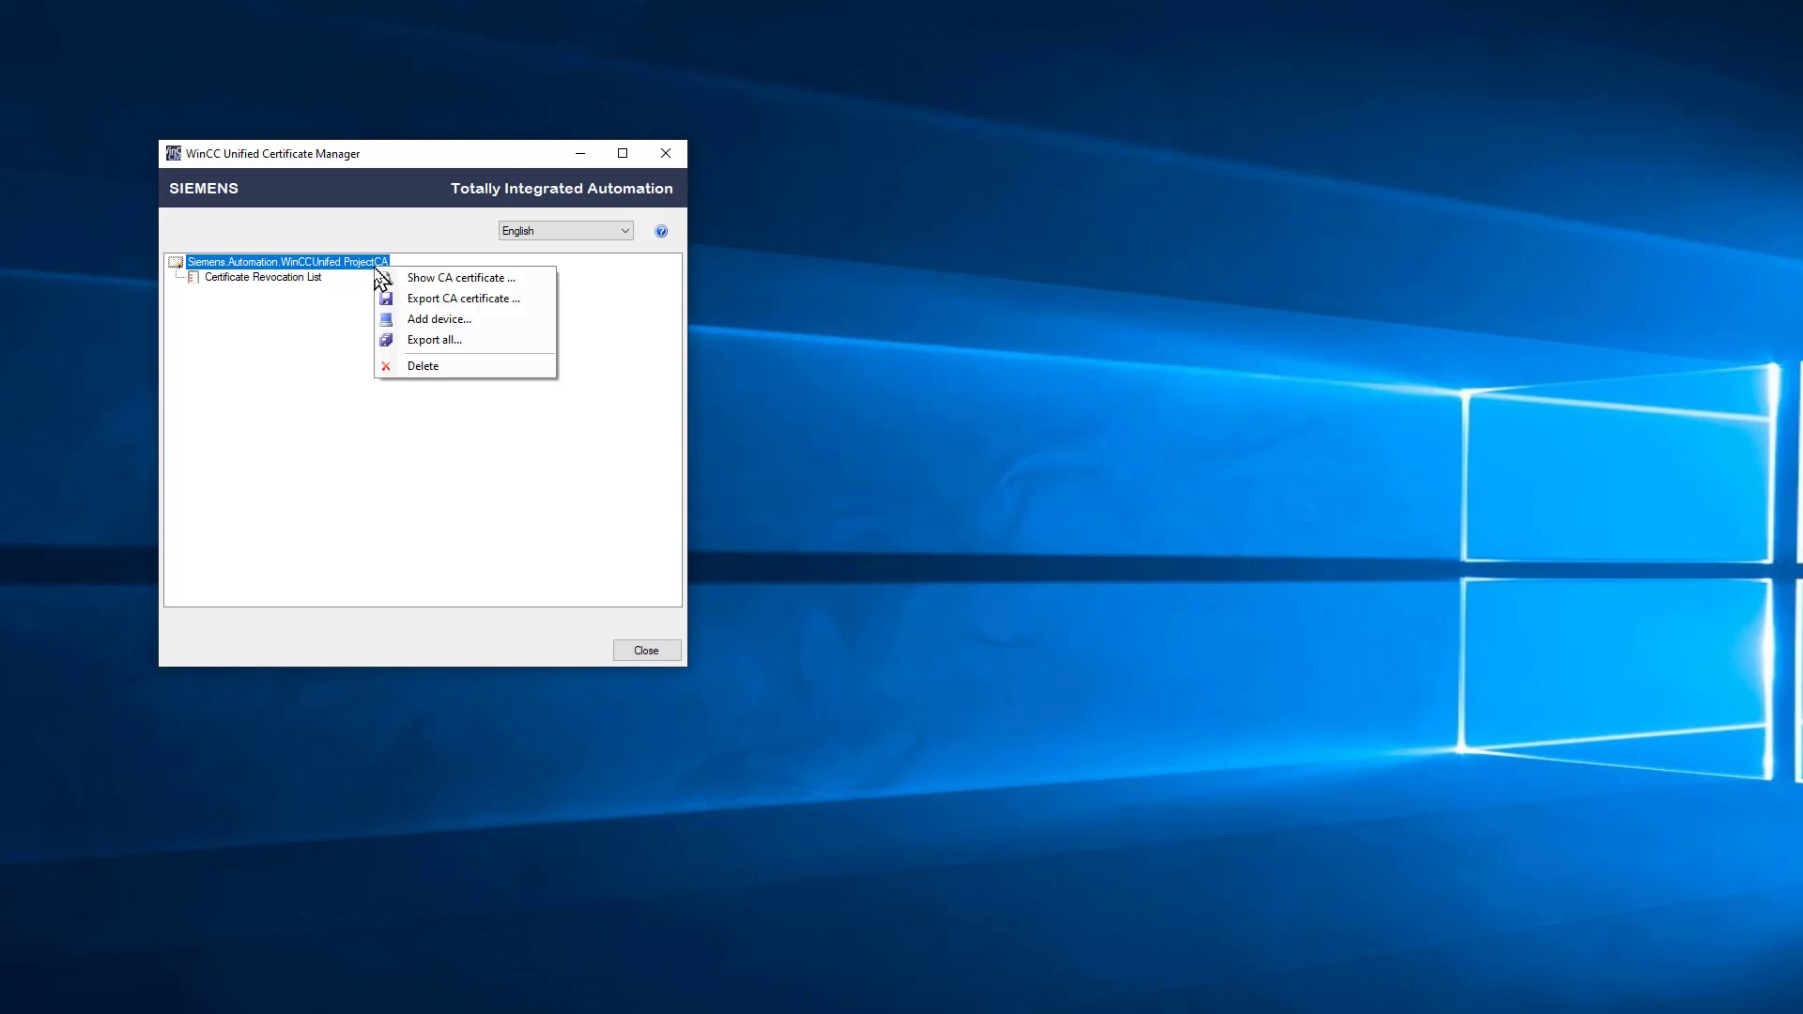
left_click(421, 321)
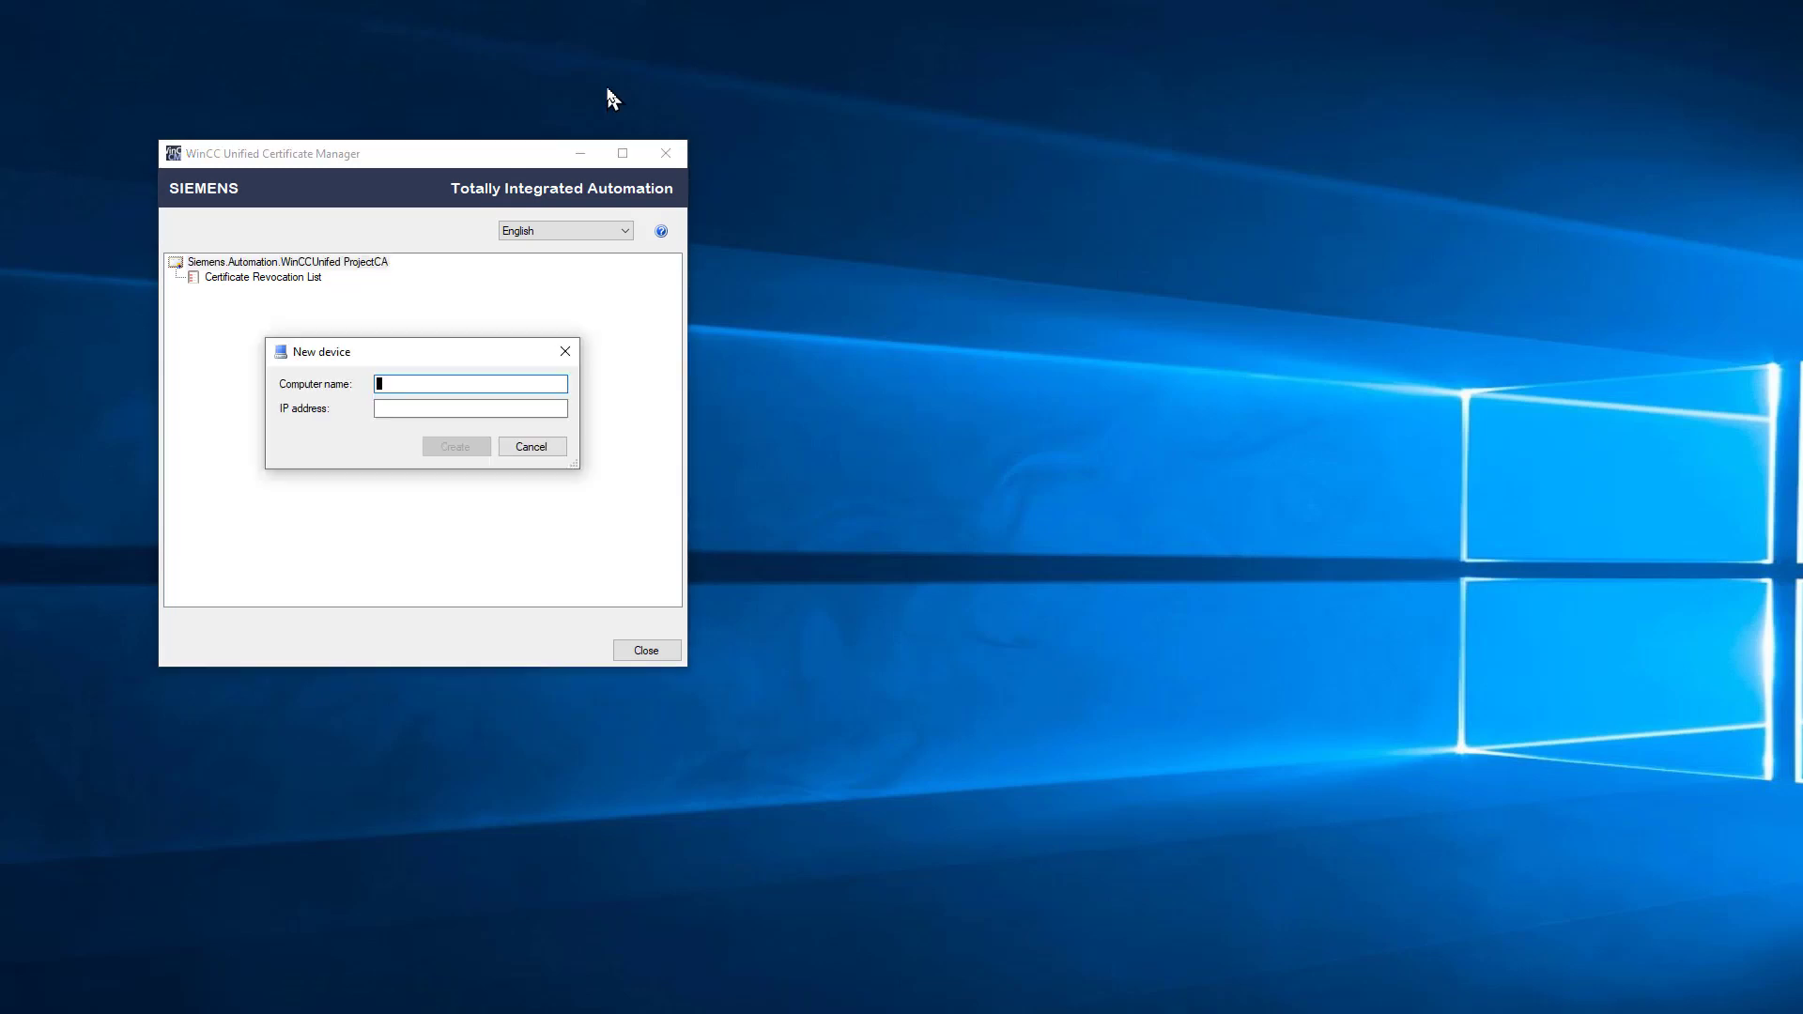
type("Bobs")
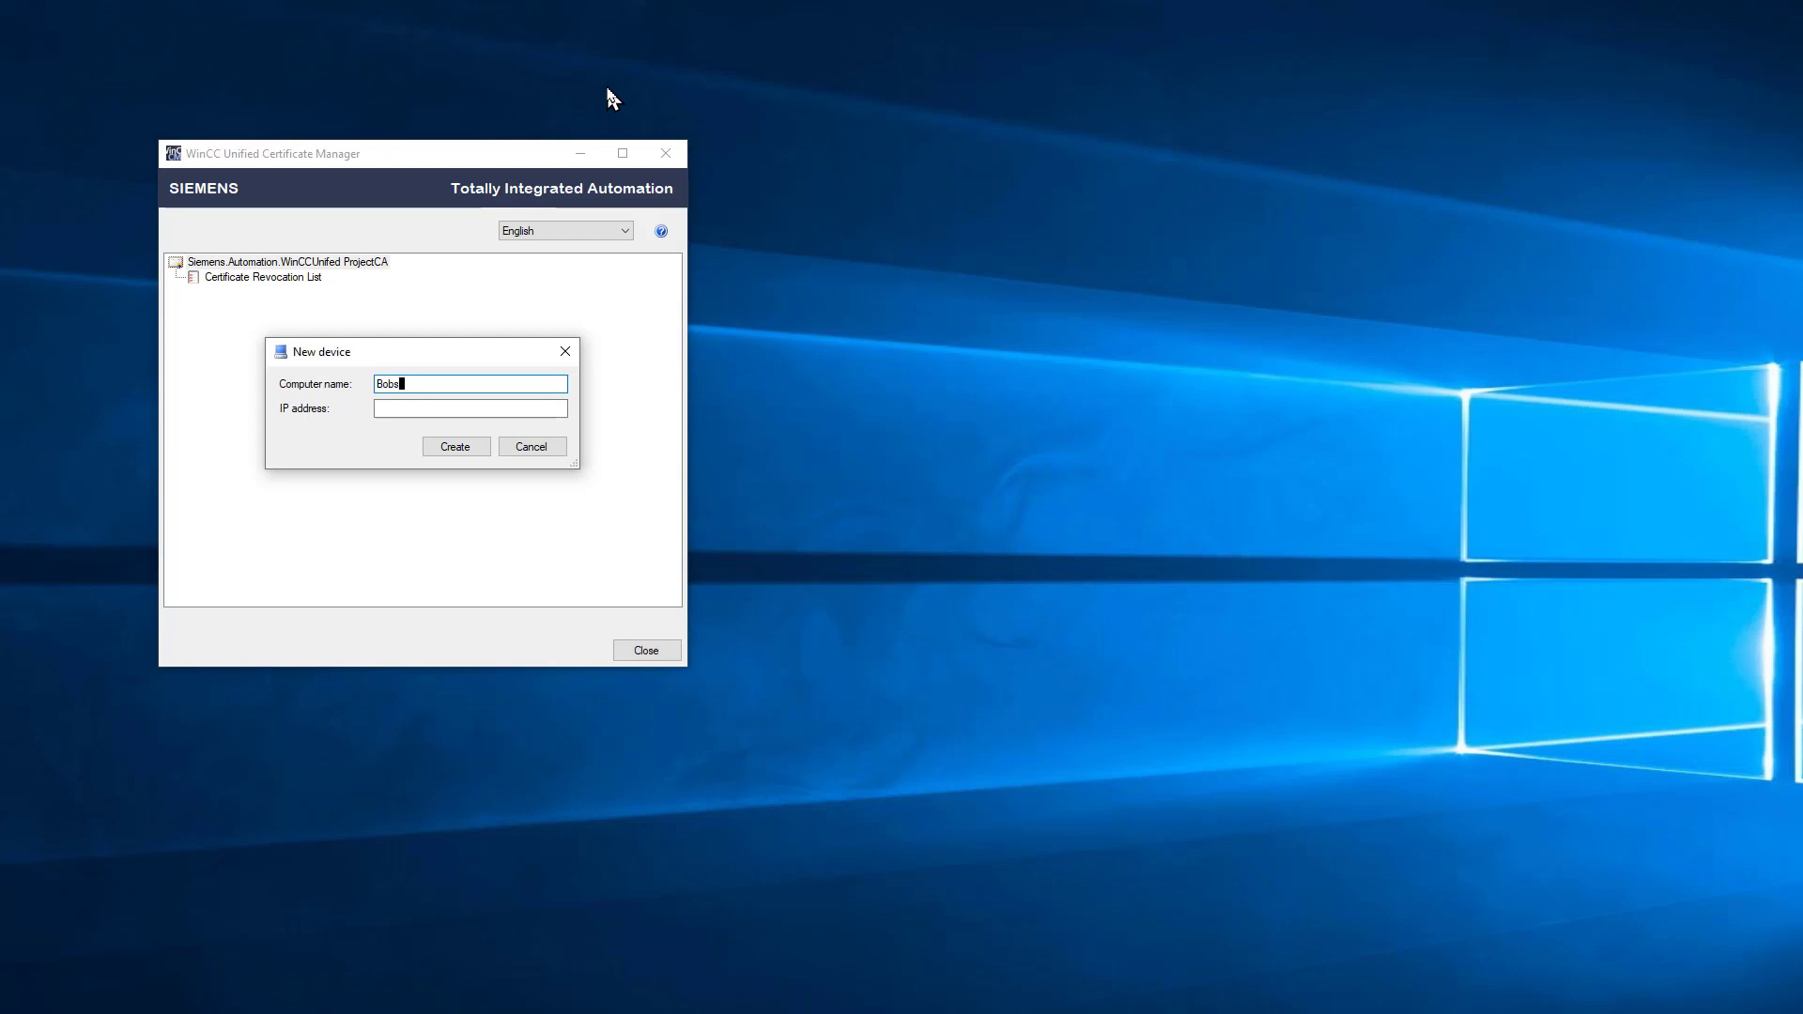
type("Dev-SB2")
left_click(443, 409)
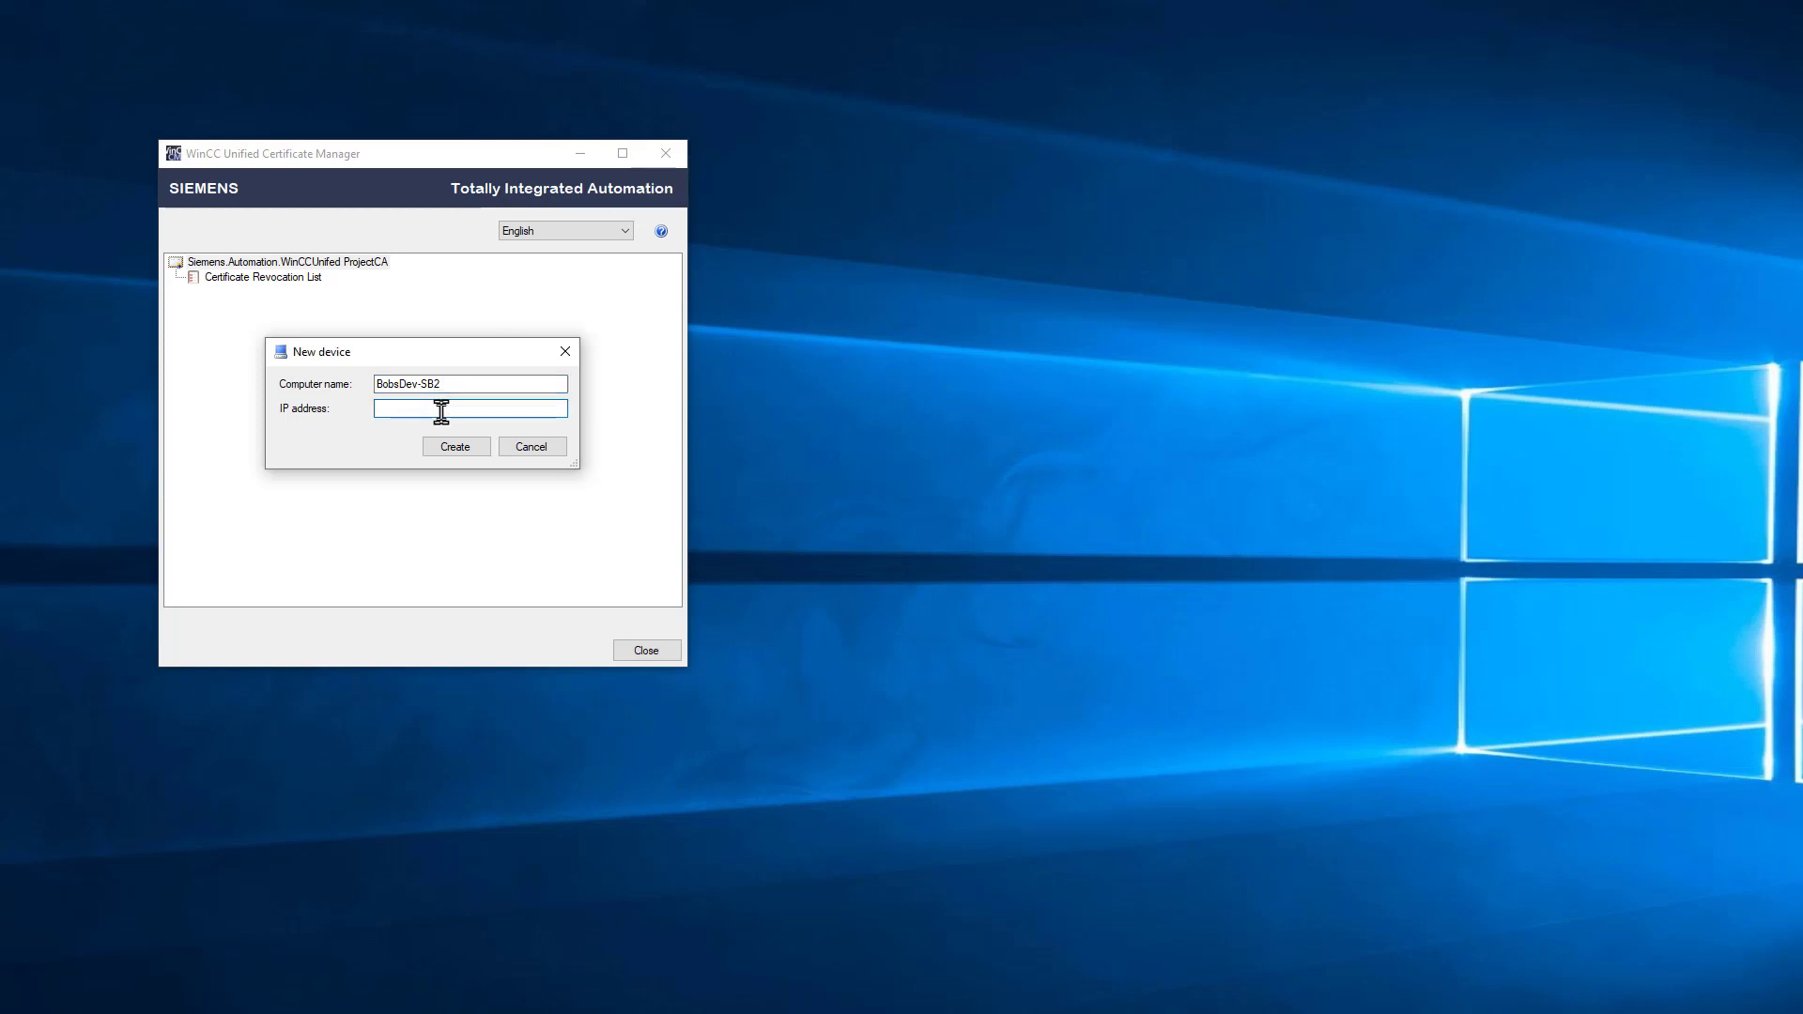
type("10.31.155.156")
left_click(456, 447)
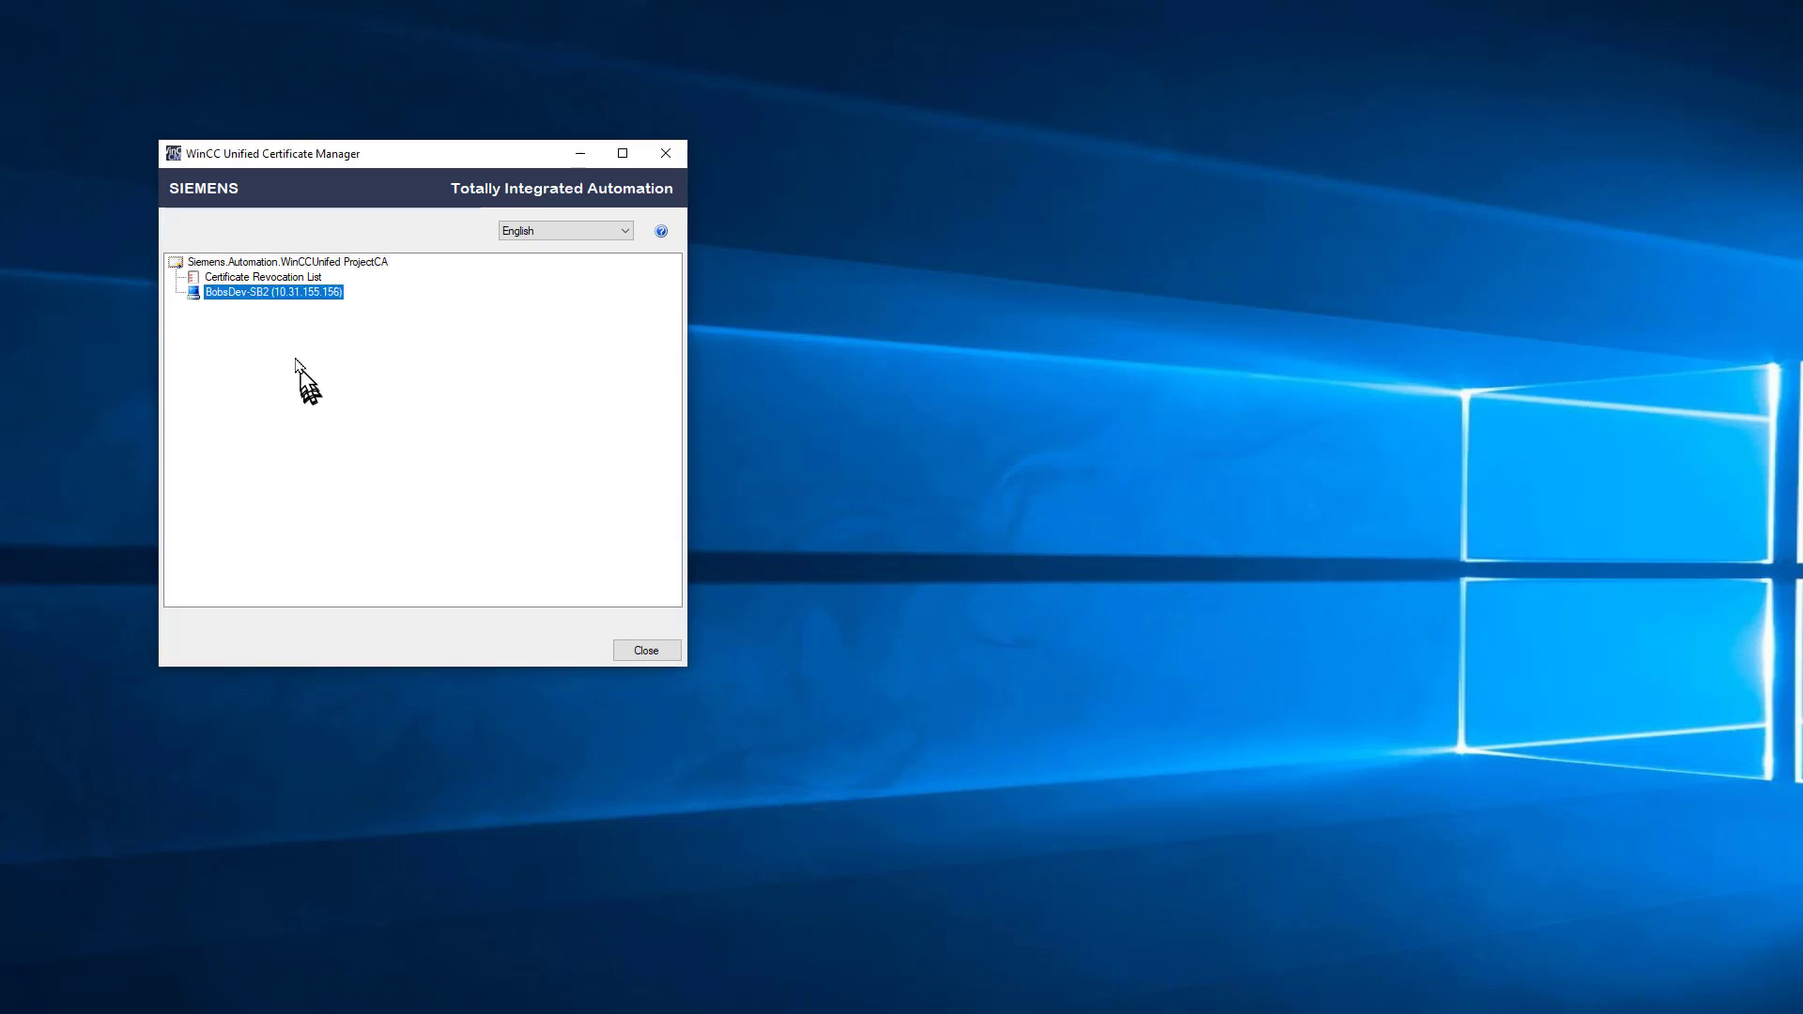
Step: Add device 2019_Eval with IP address 10.31.155.177 under ProjectCA
right_click(230, 265)
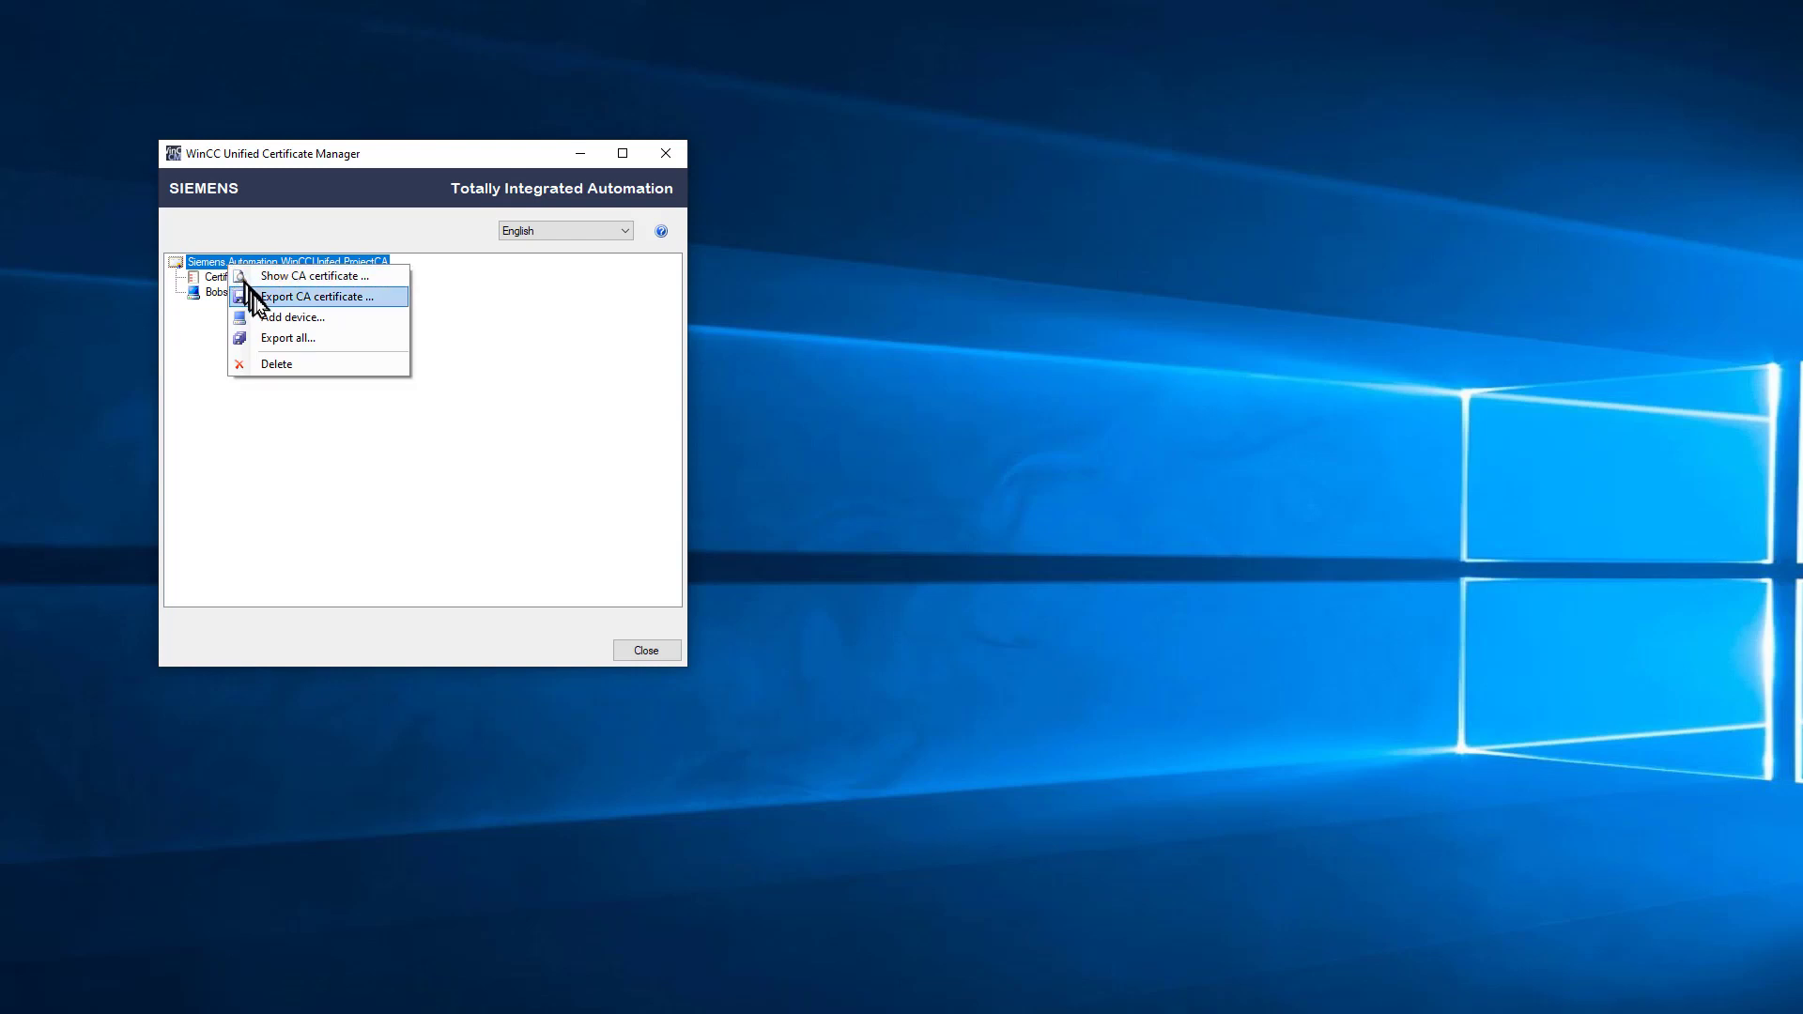
left_click(291, 317)
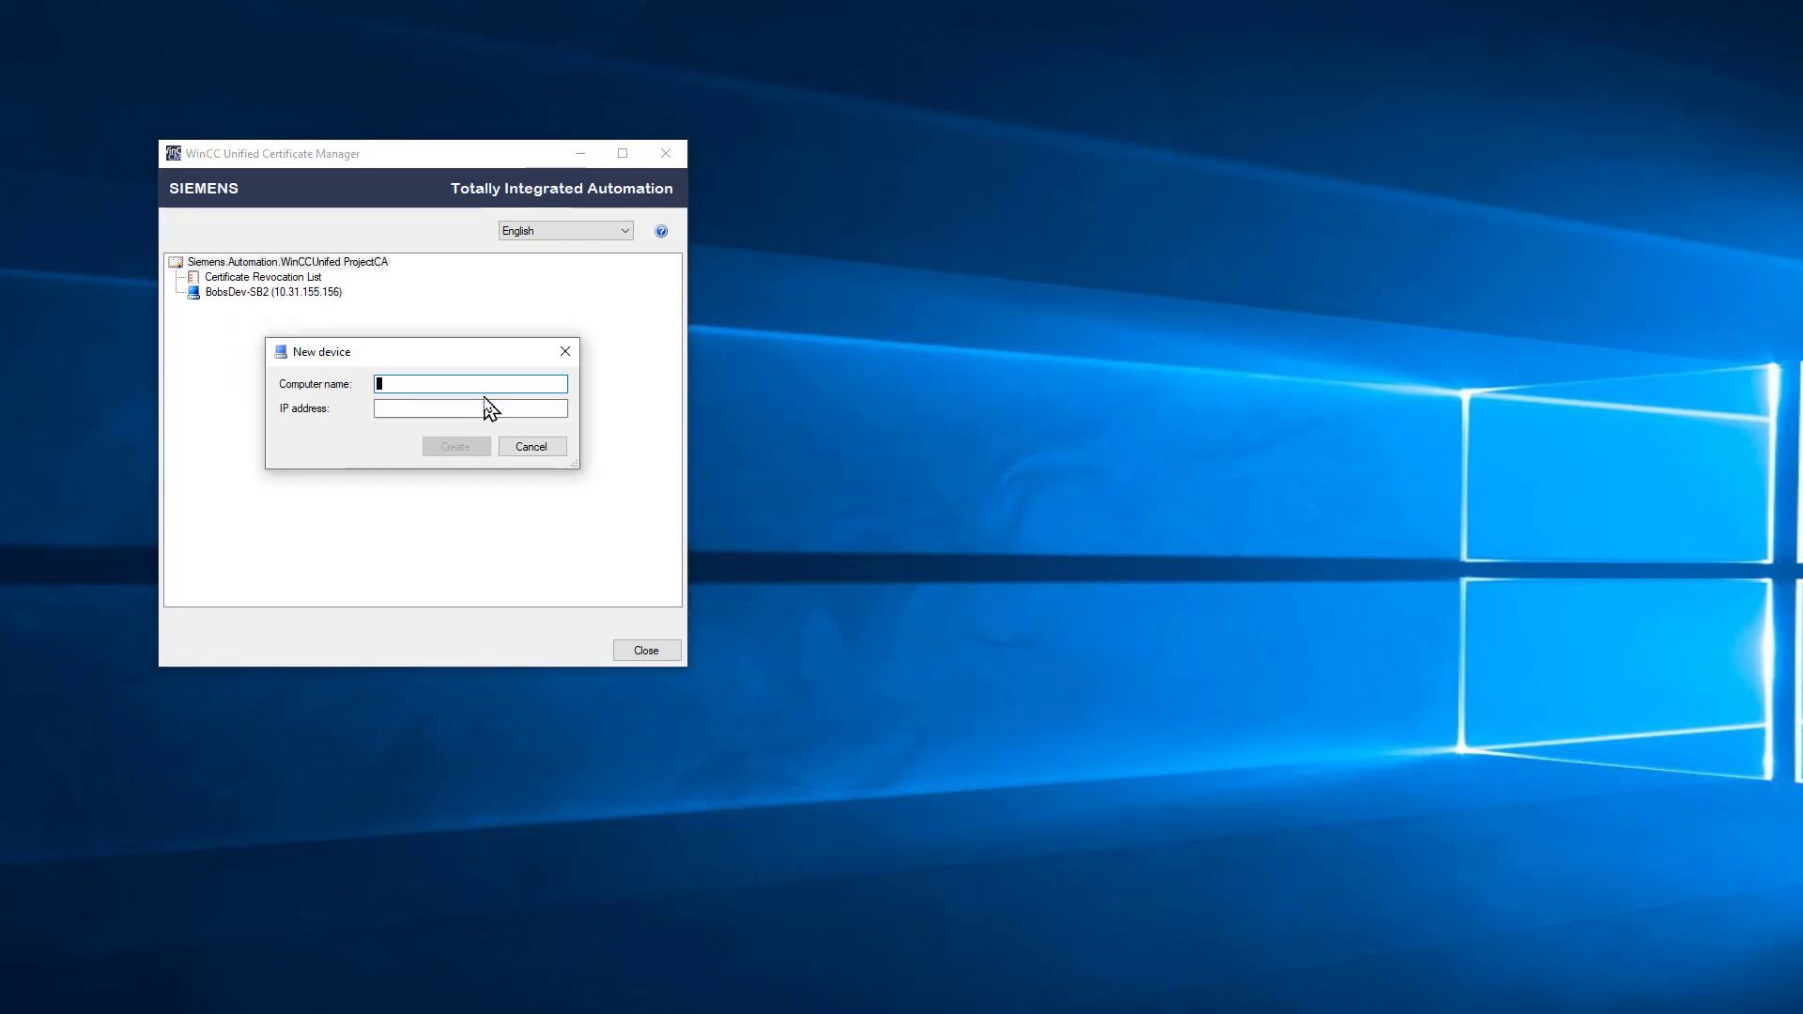
type("2019")
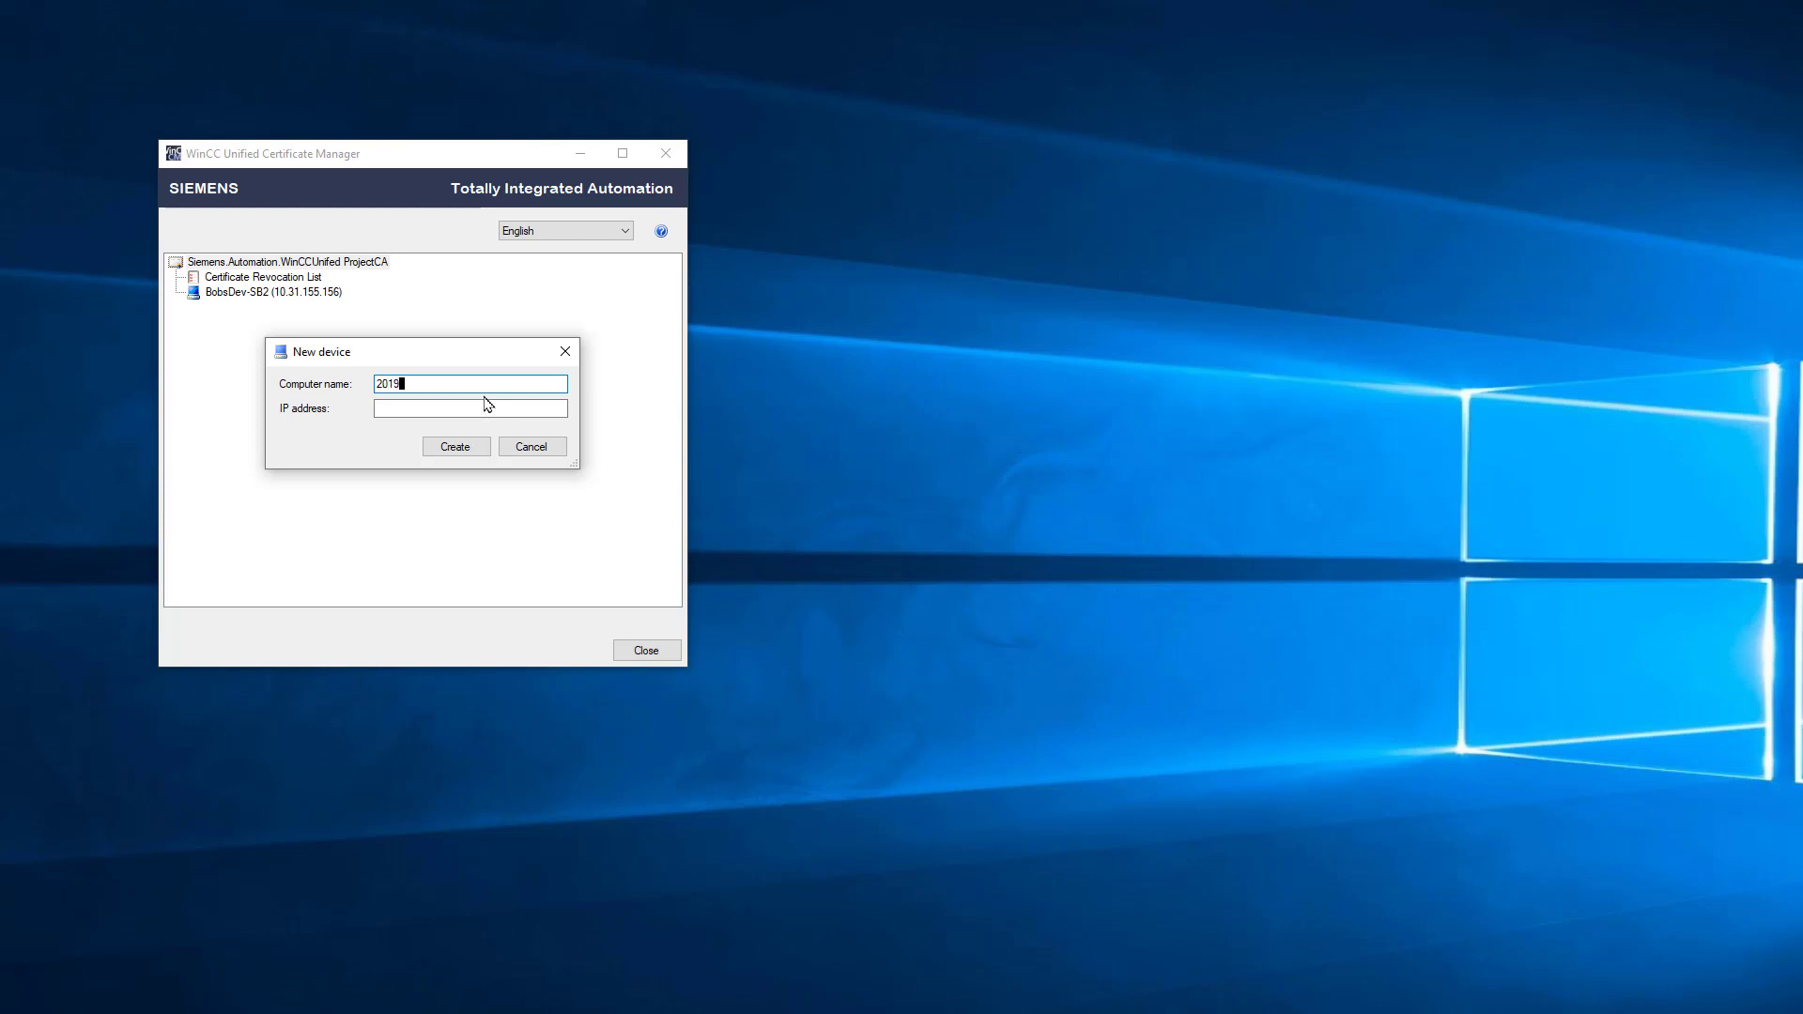
type("_Eval")
left_click(454, 406)
type("10.")
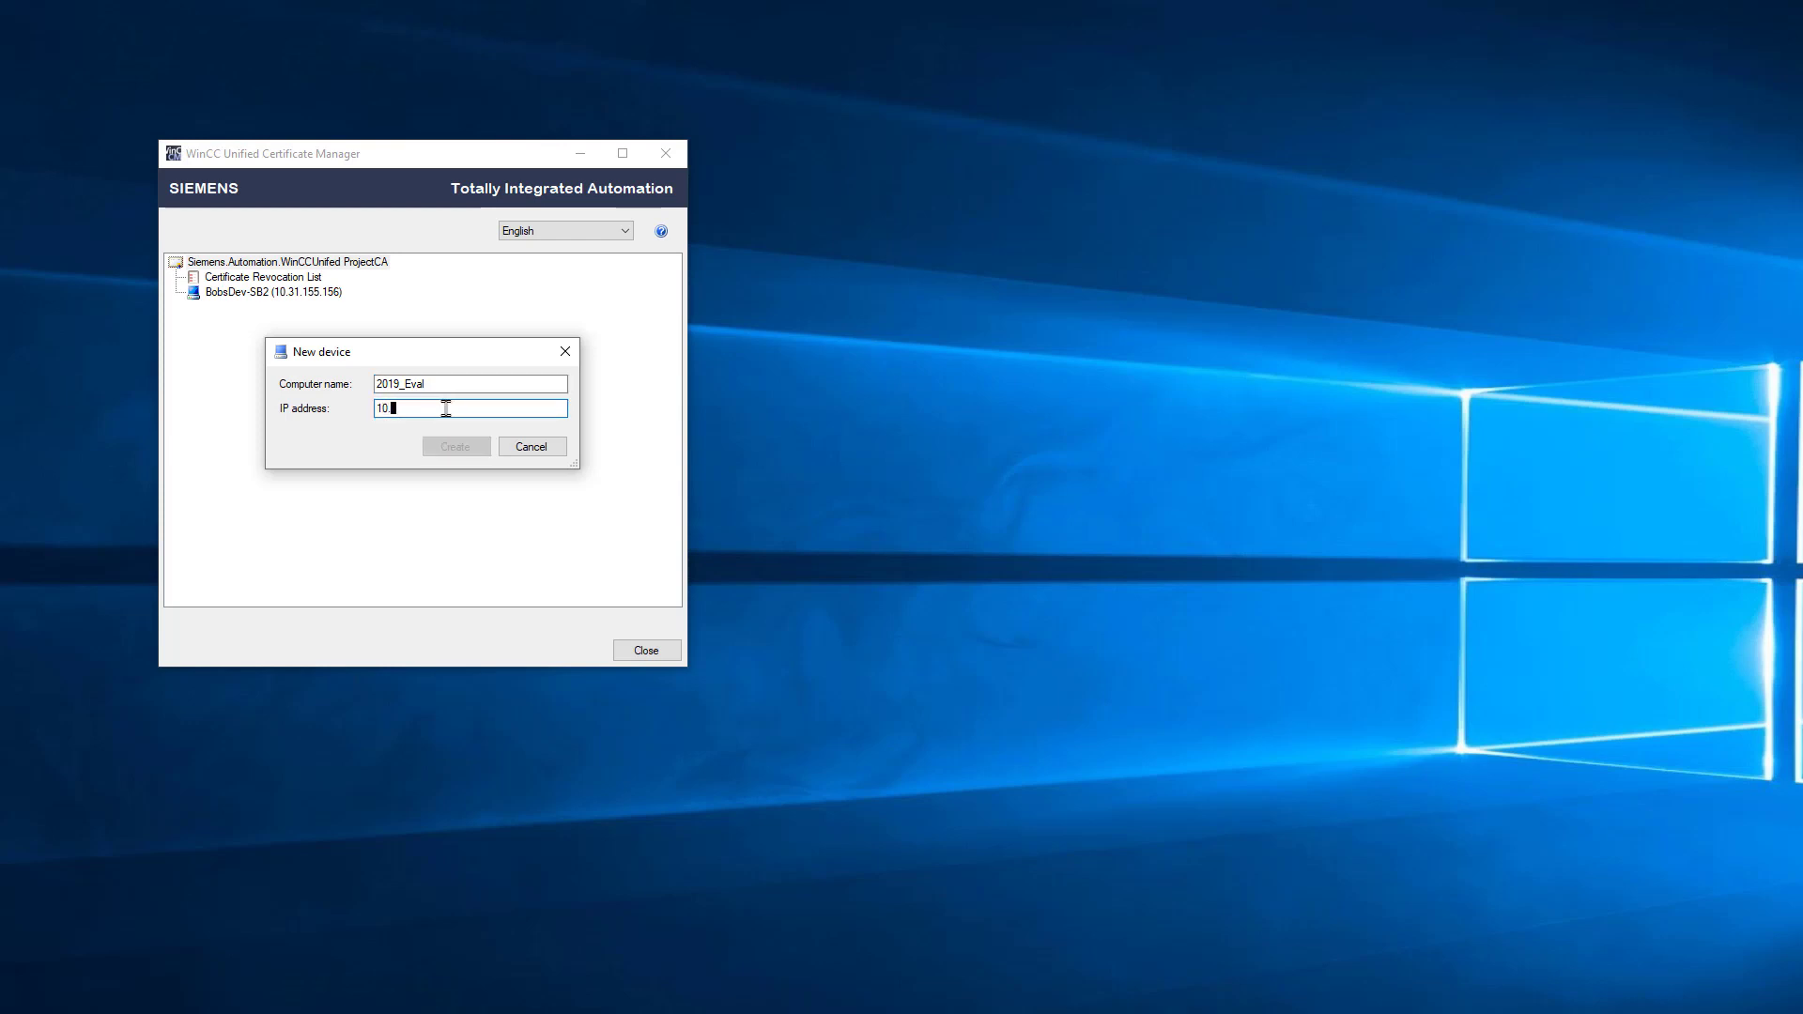
type("31.155.177")
left_click(448, 450)
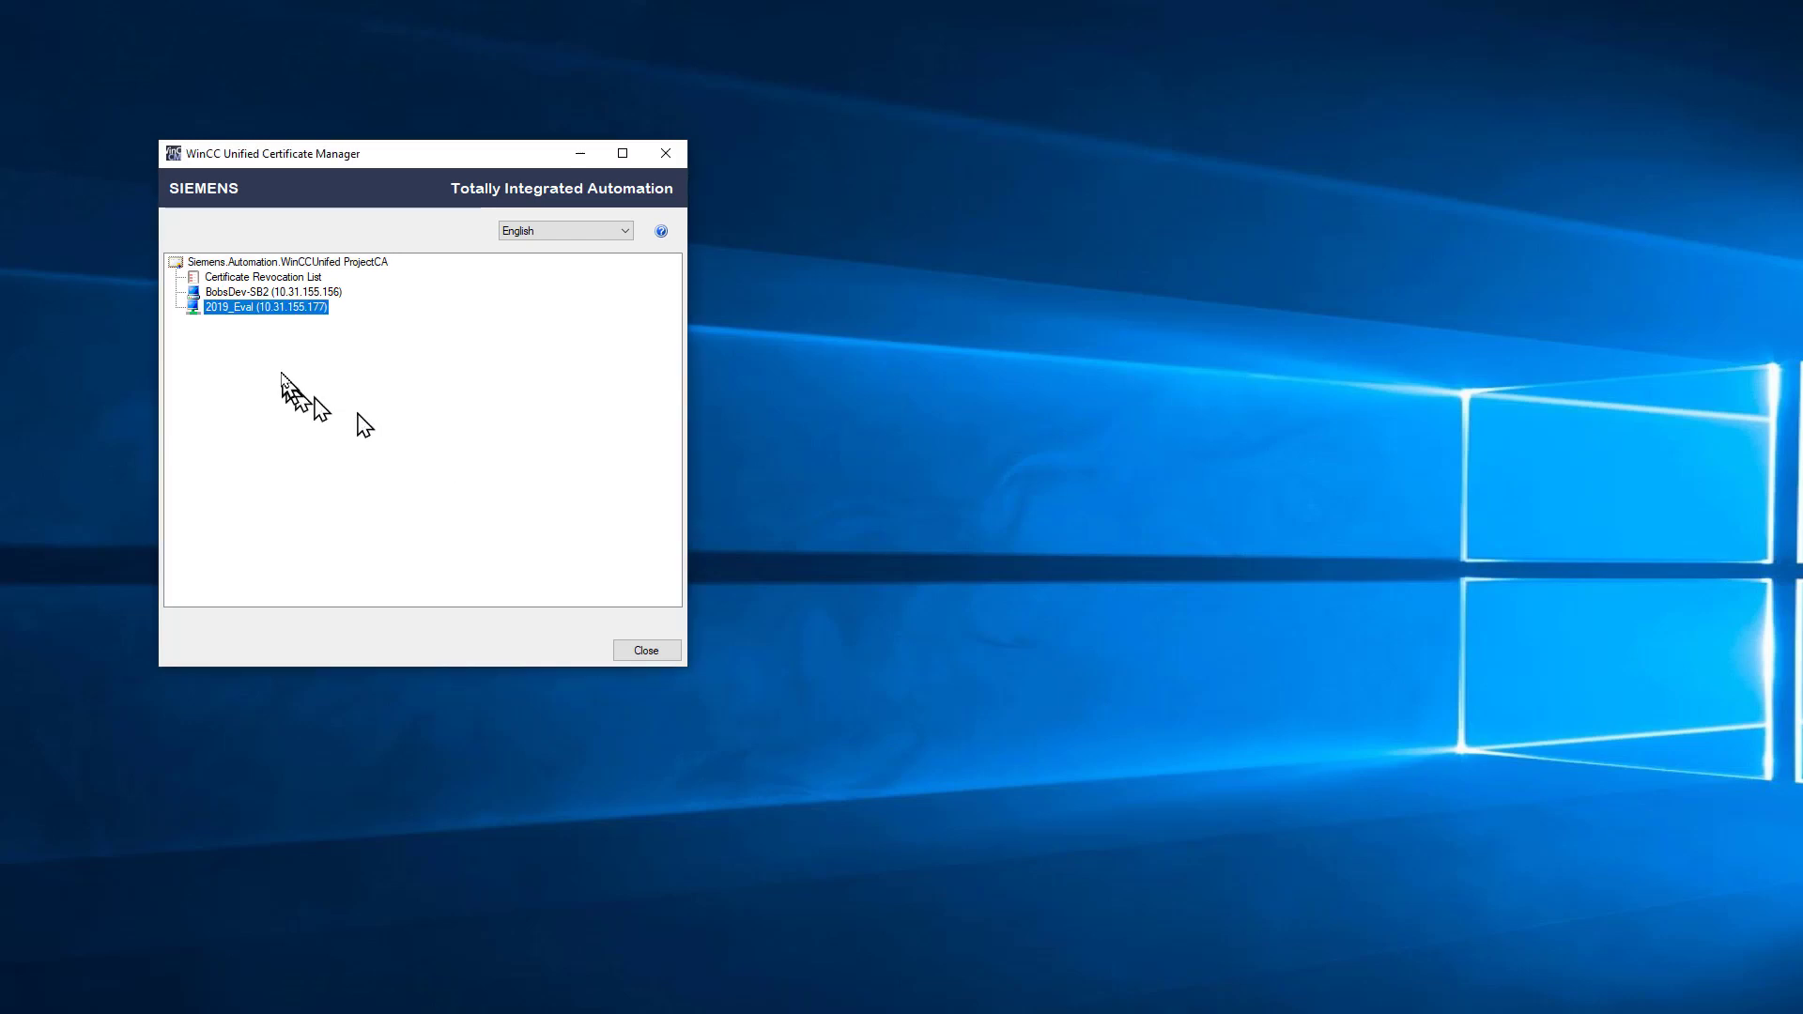
Step: Create webserver certificate BobsDev-SB2_Web for BobsDev-SB2 by appending _Web to the default name
left_click(259, 296)
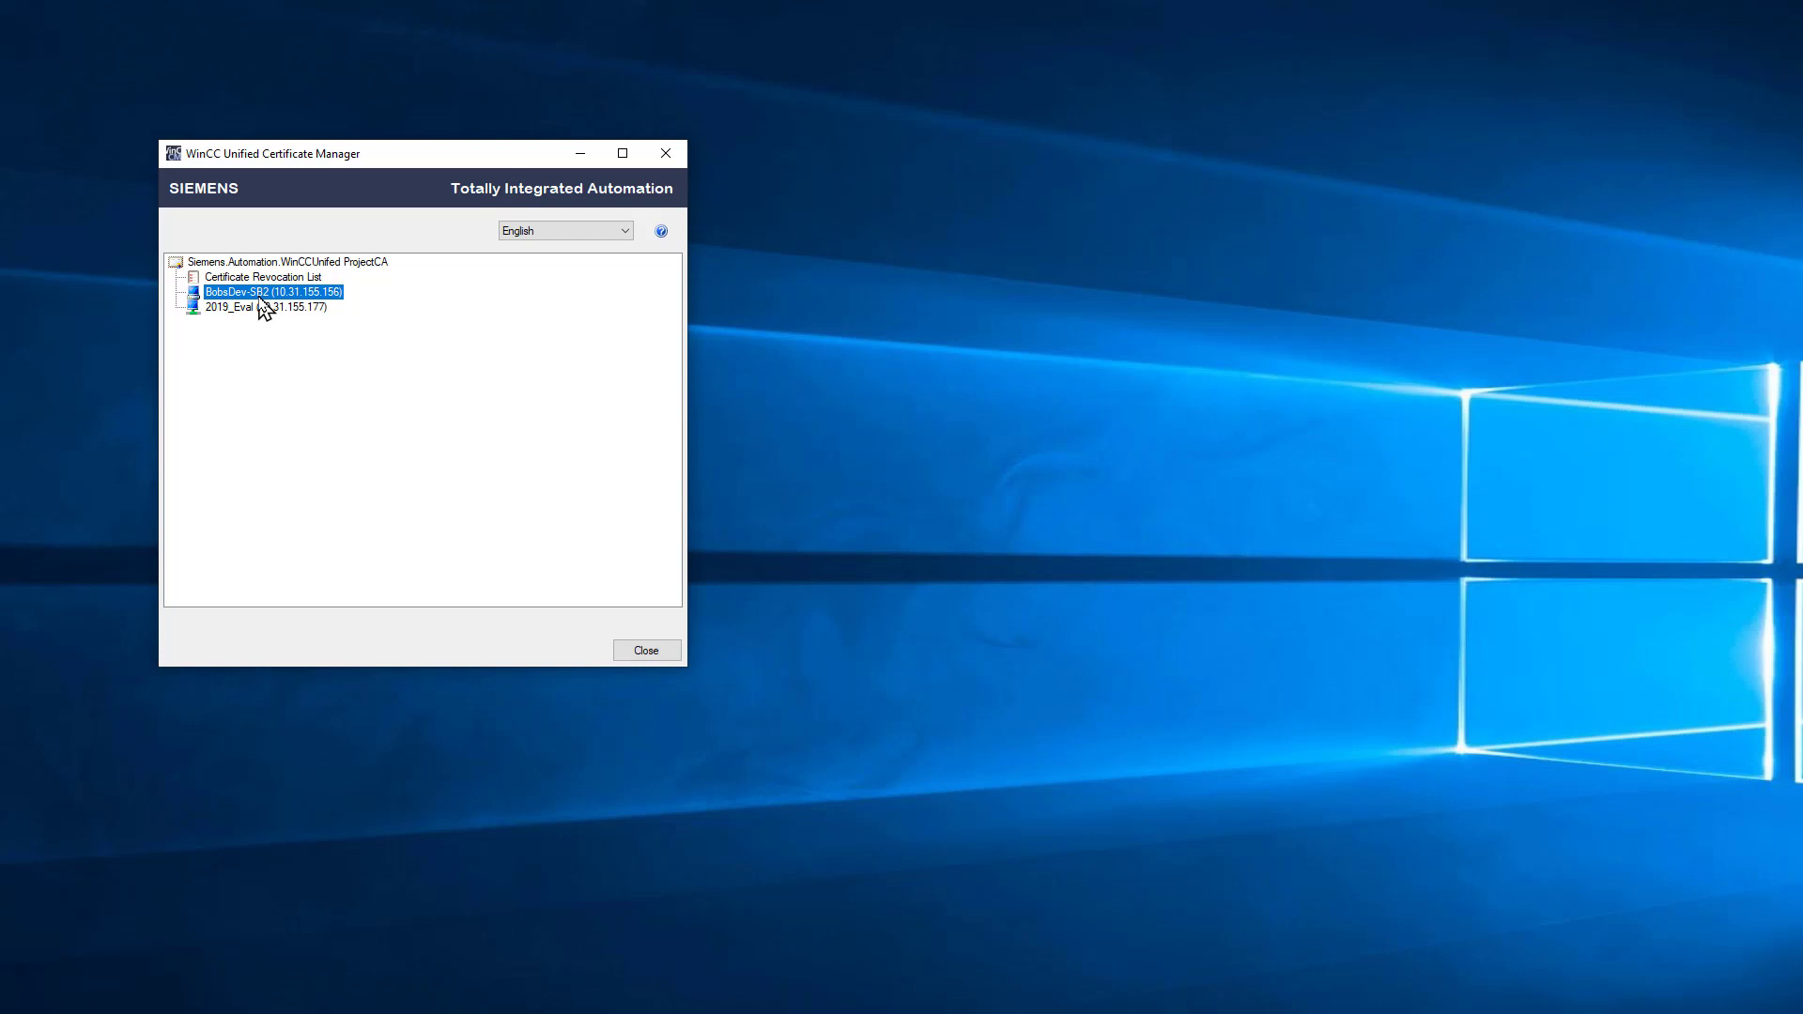
right_click(264, 295)
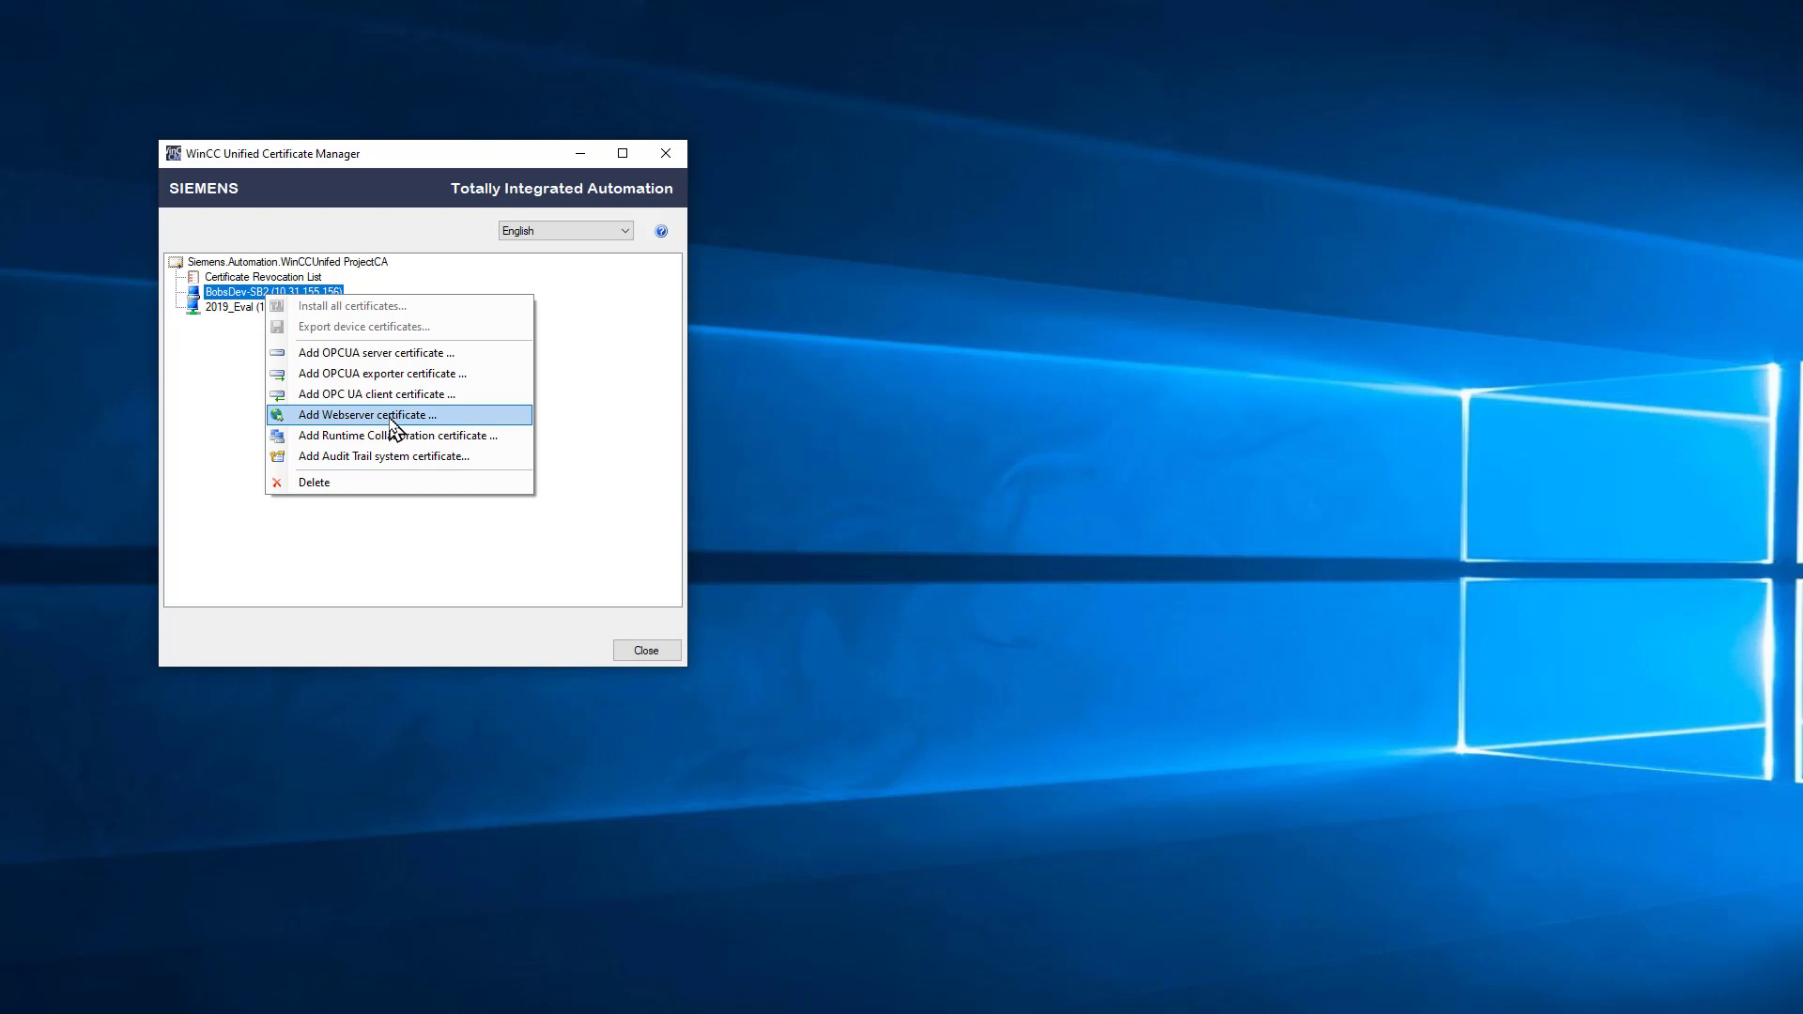
left_click(391, 418)
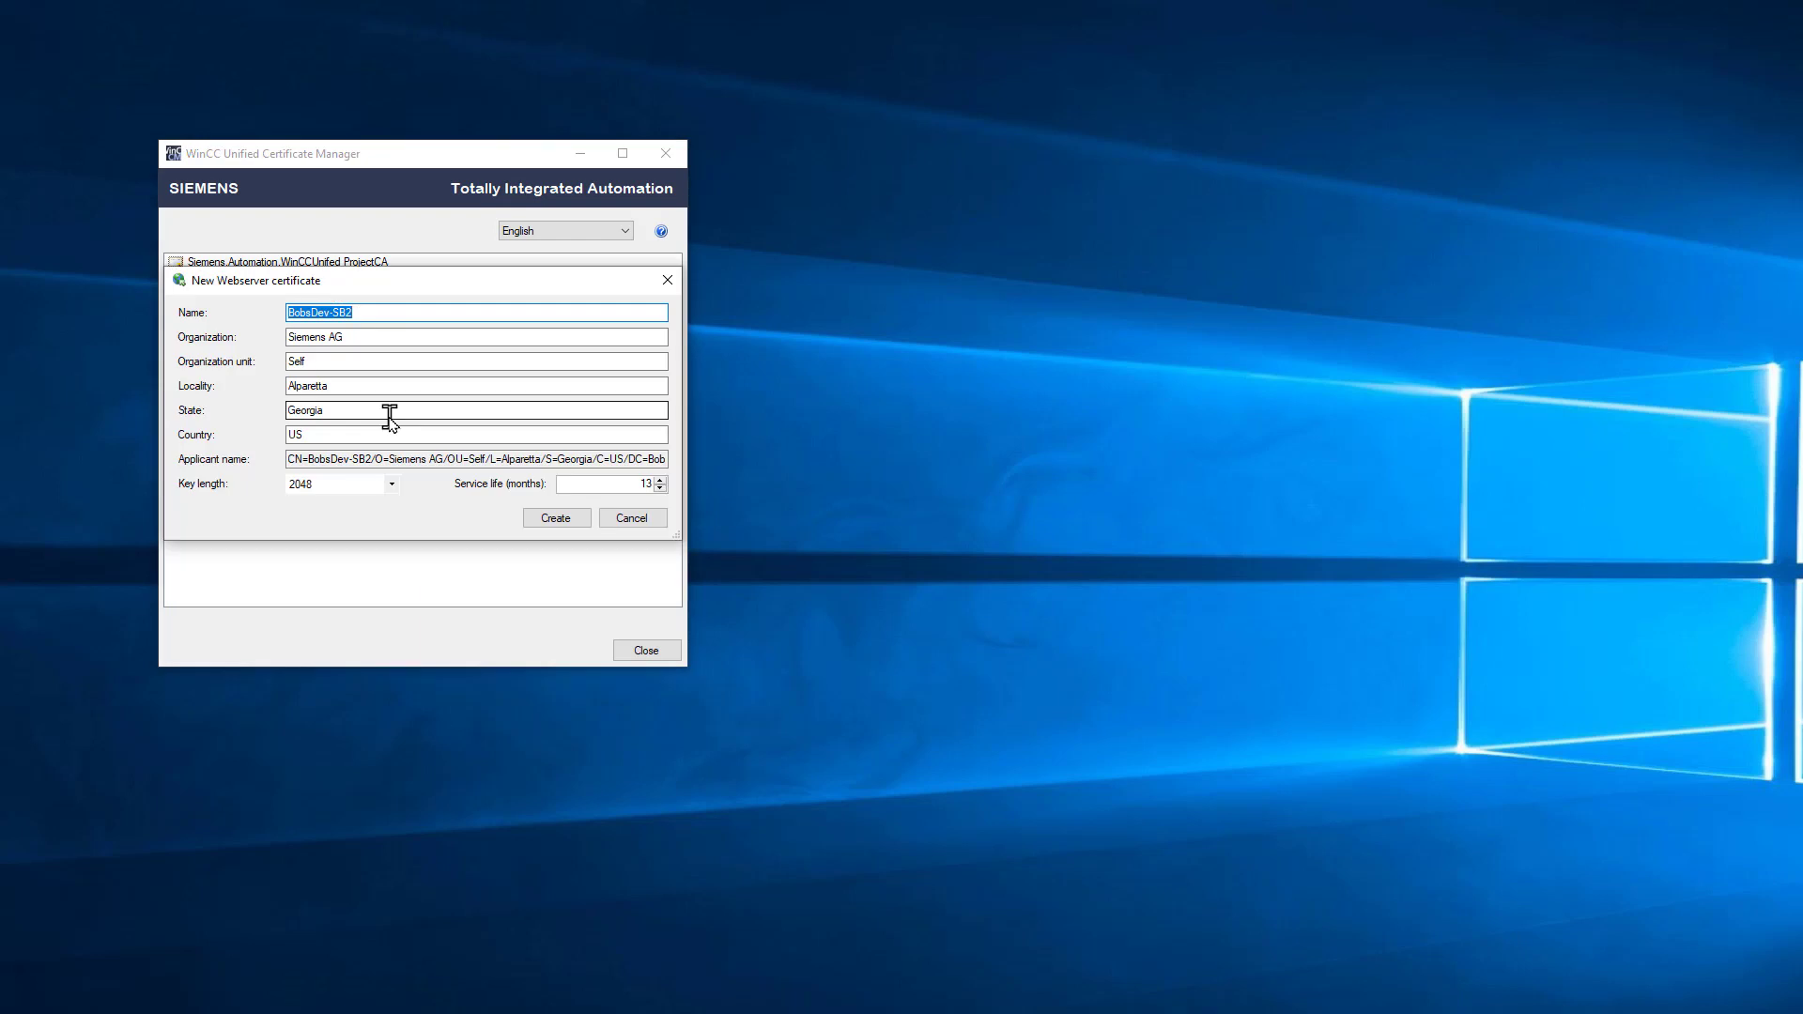
left_click(401, 314)
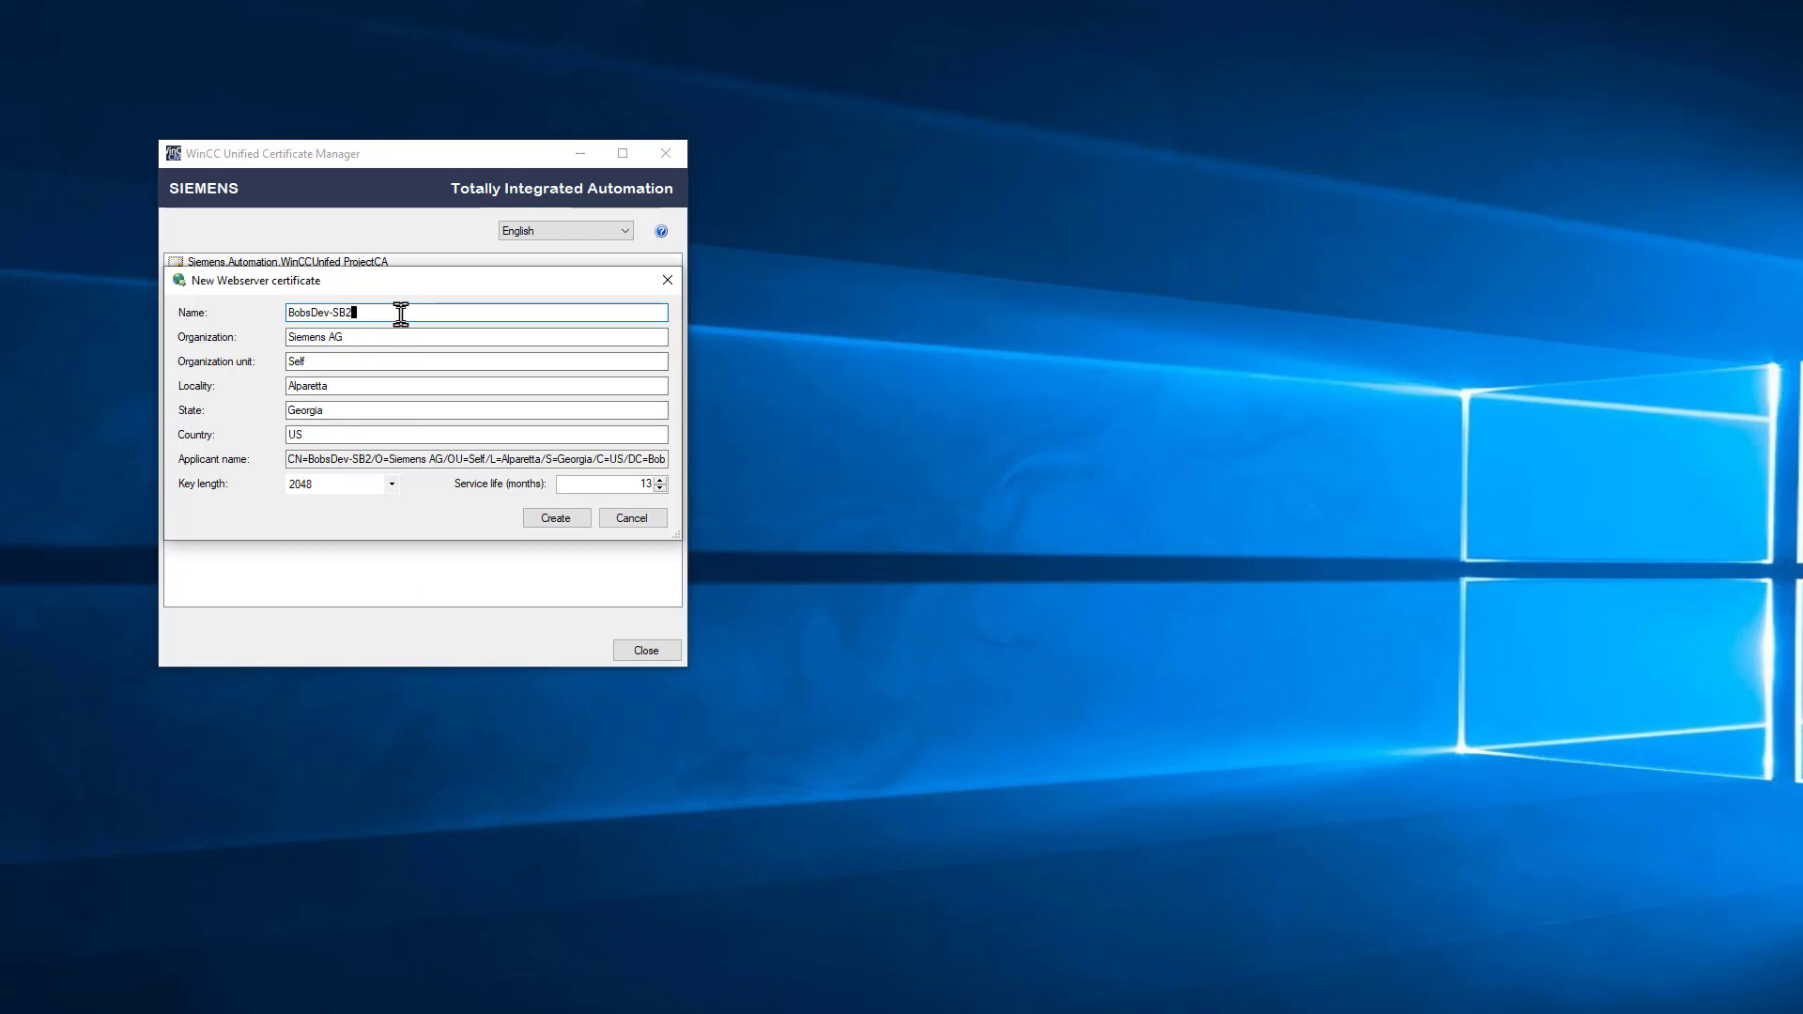
type("_Web")
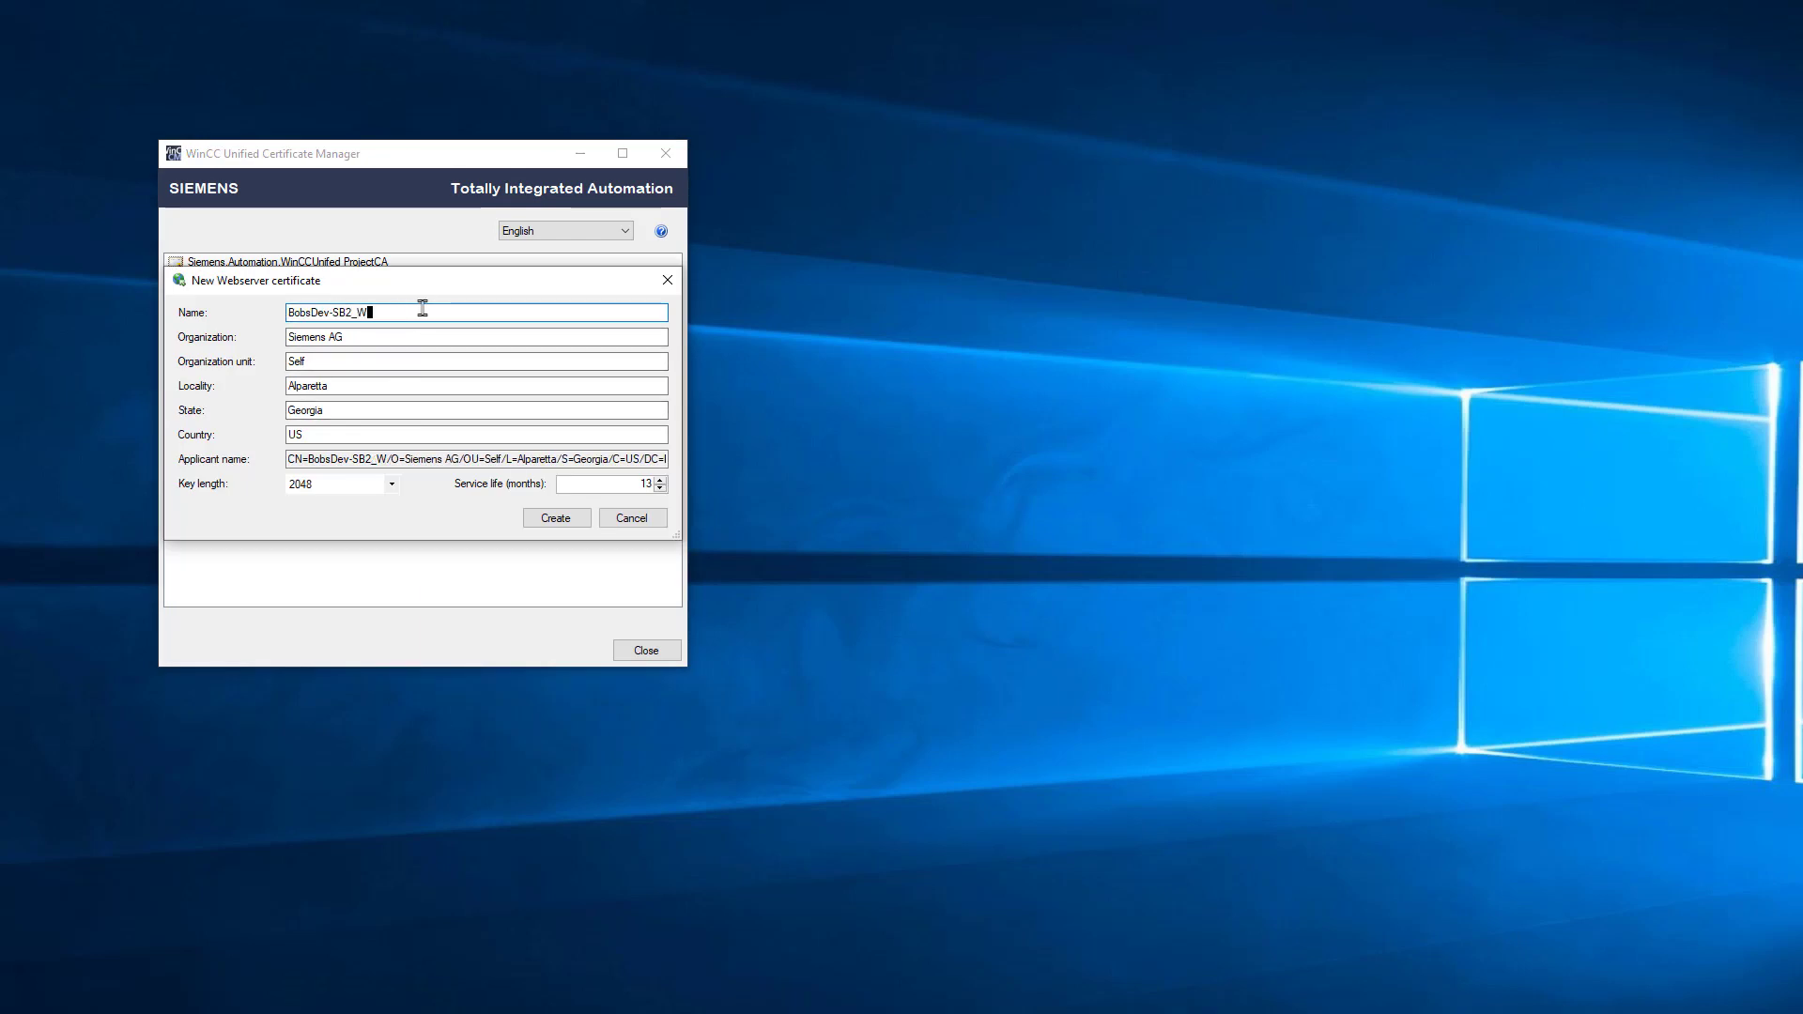
left_click(555, 518)
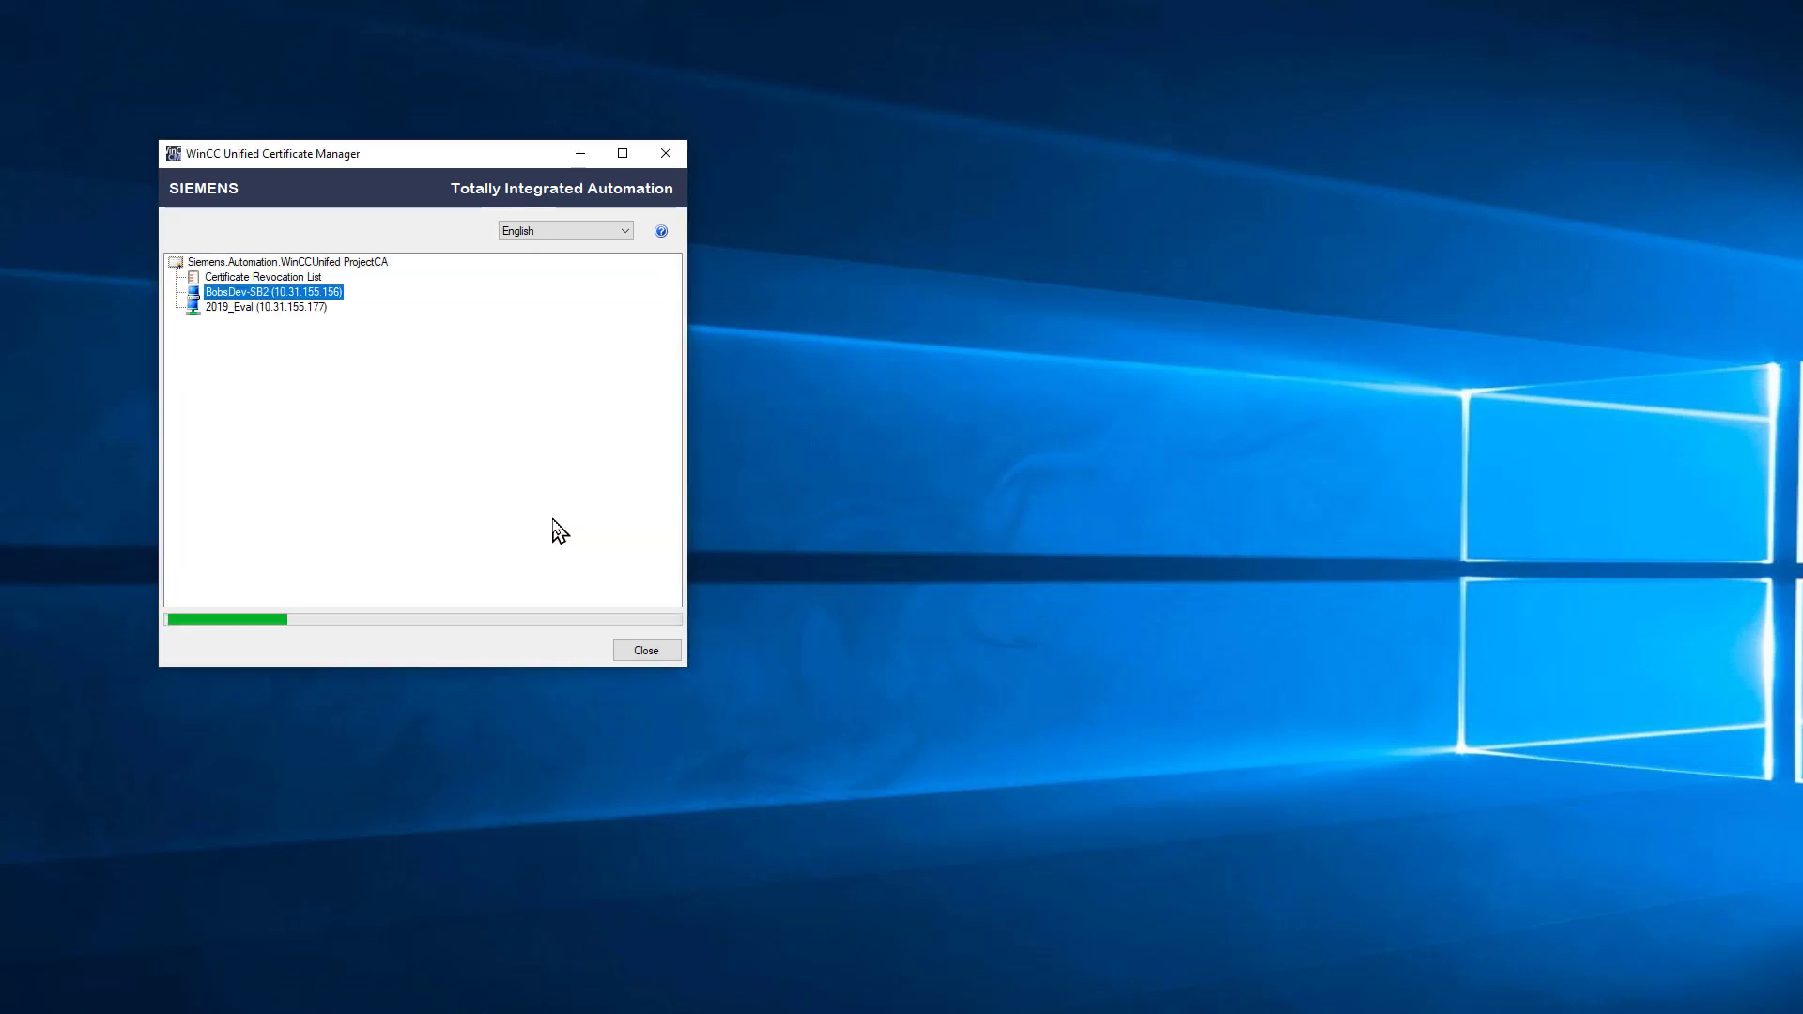
Step: Add a Simatic WinCC Unified Runtime collaboration certificate to BobsDev-SB2
right_click(250, 294)
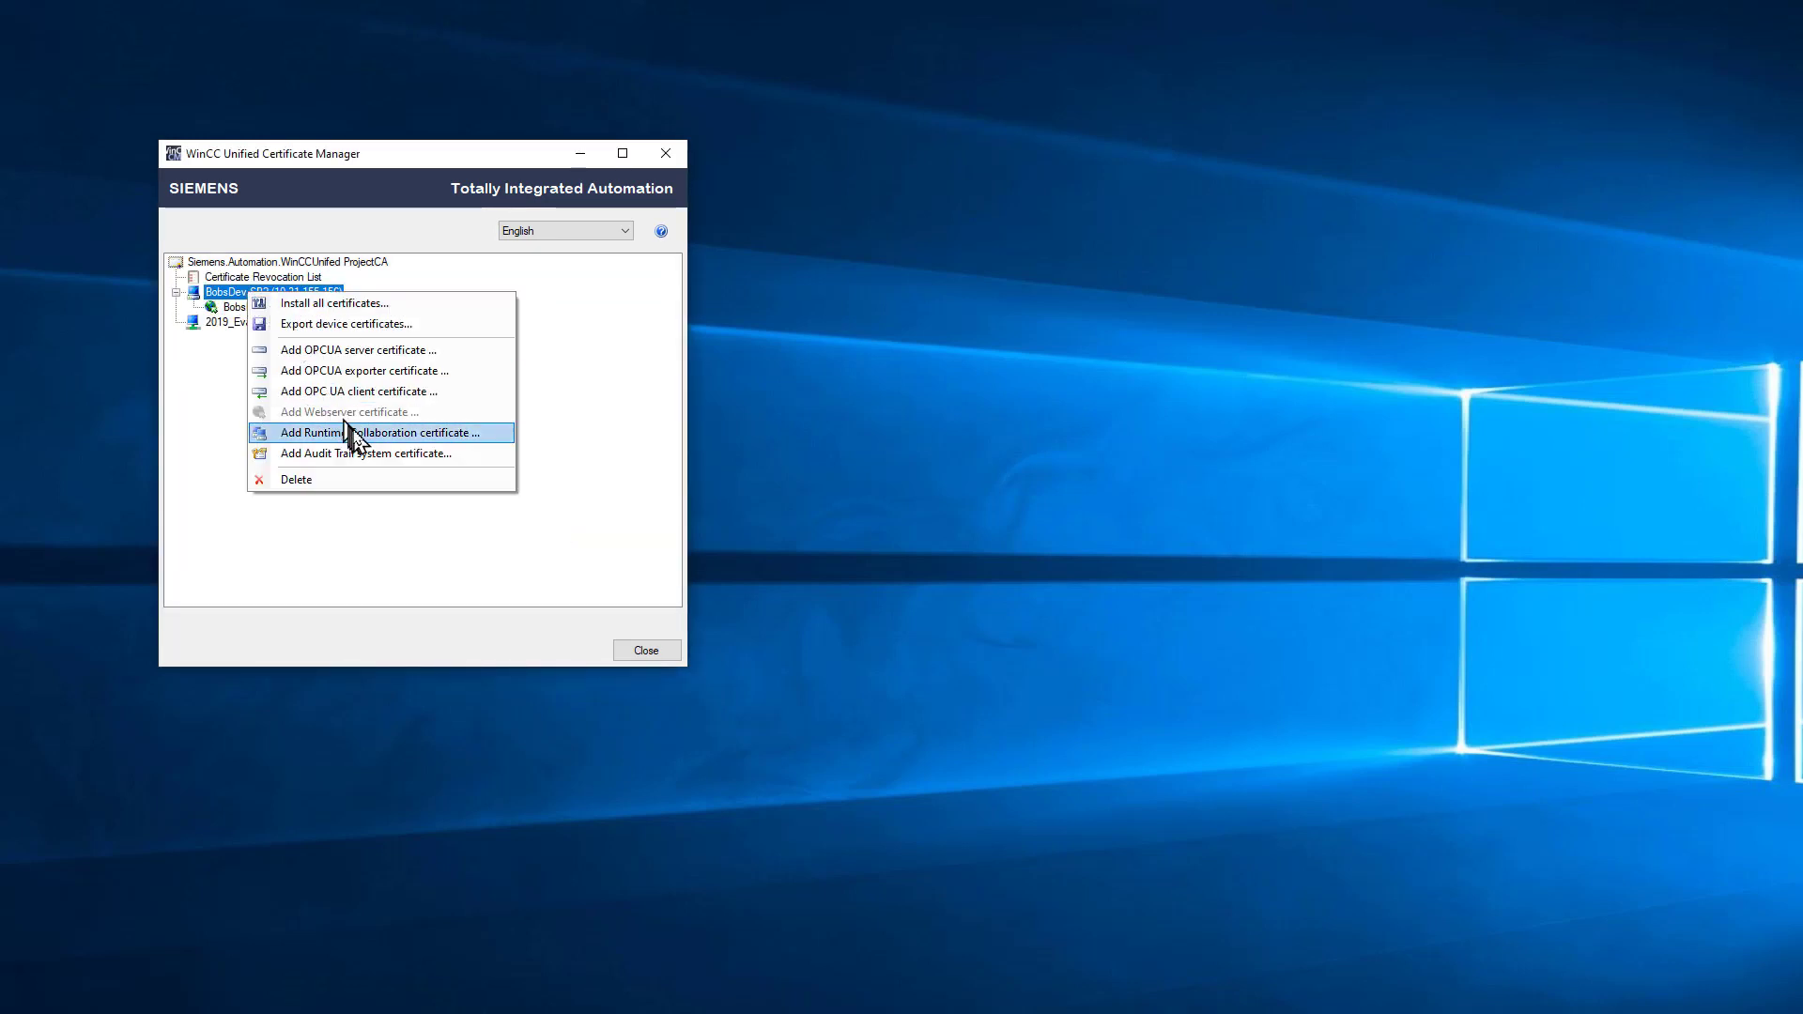
left_click(361, 441)
left_click(544, 518)
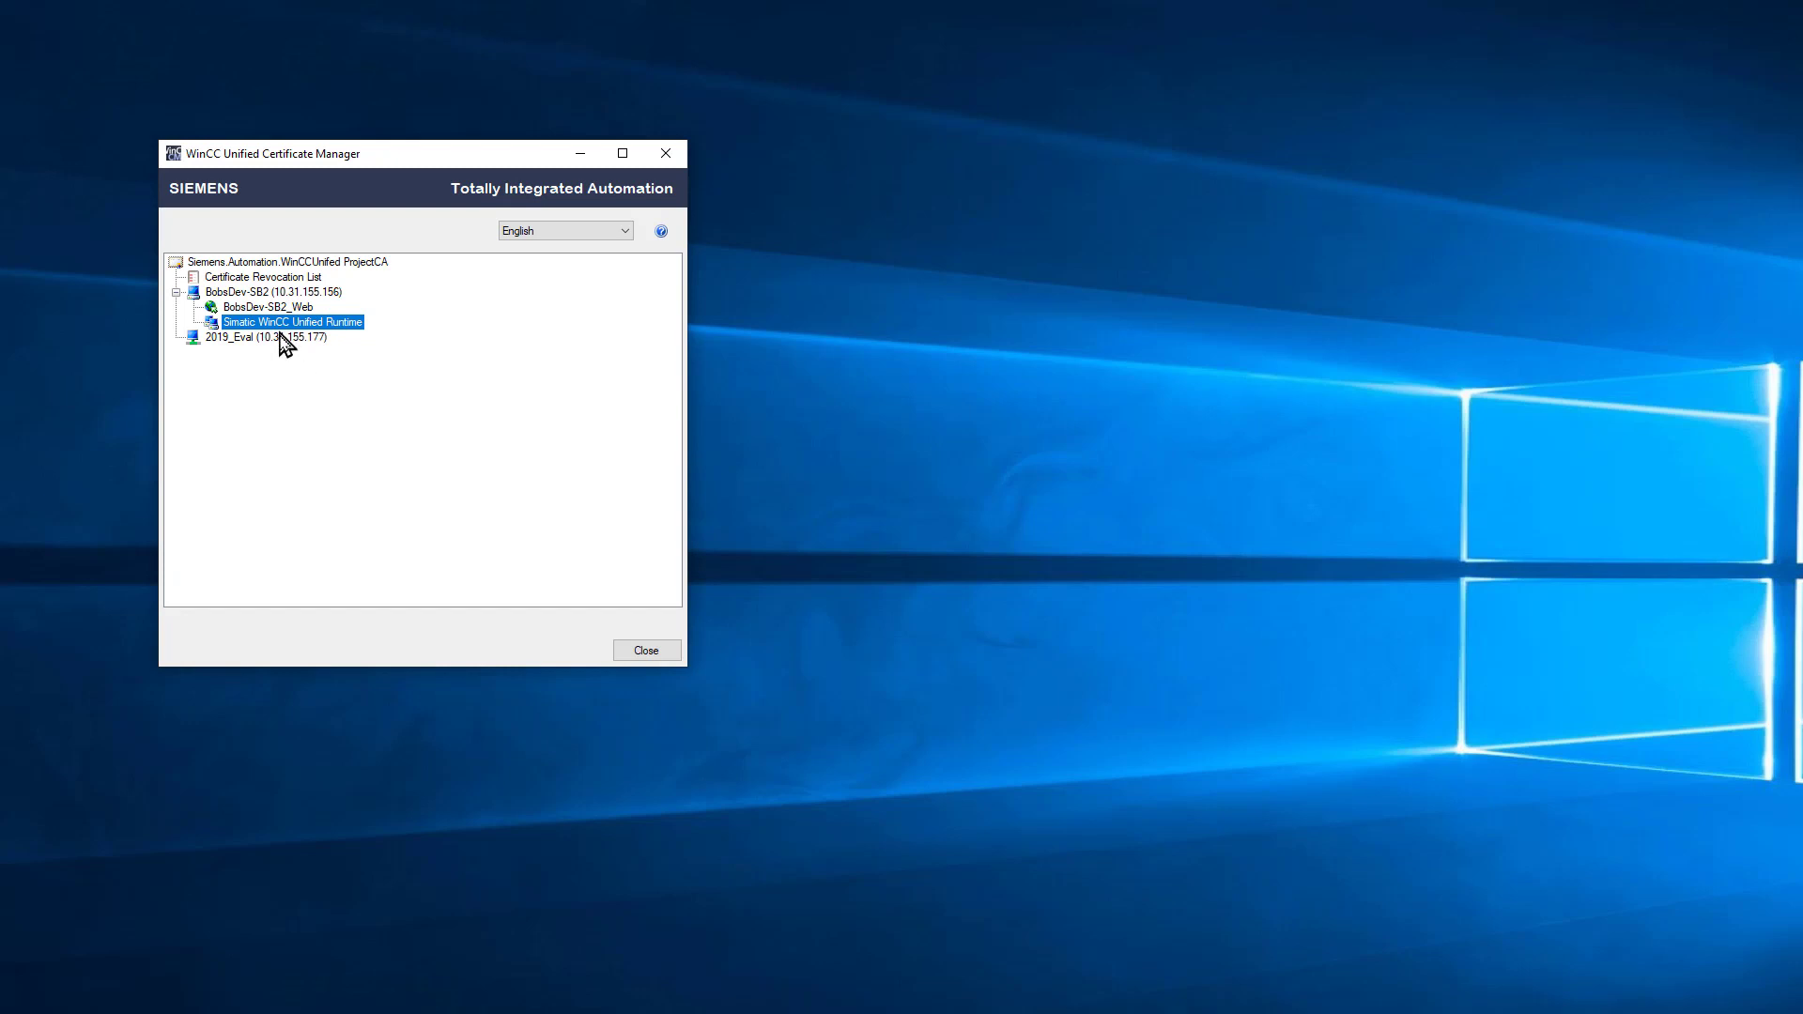
left_click(283, 338)
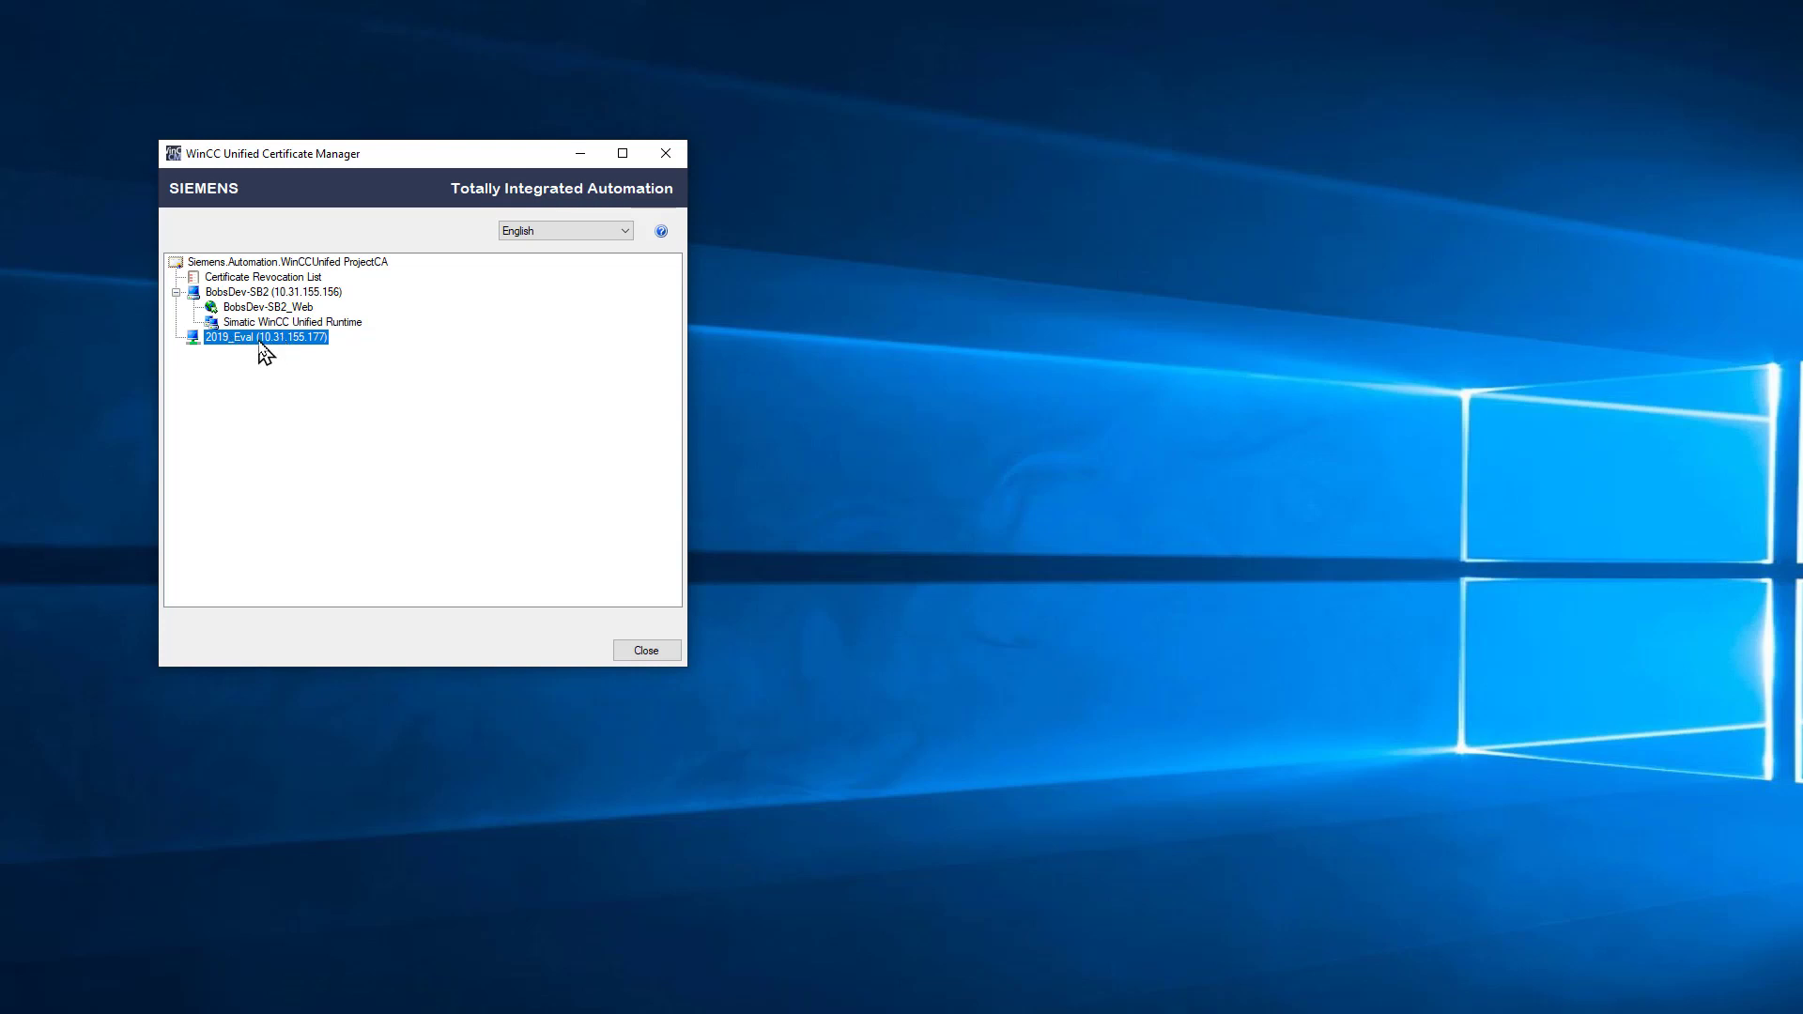
Step: Create webserver certificate 2019_Eval_Web for 2019_Eval by appending _Web to the default name
right_click(264, 352)
left_click(355, 460)
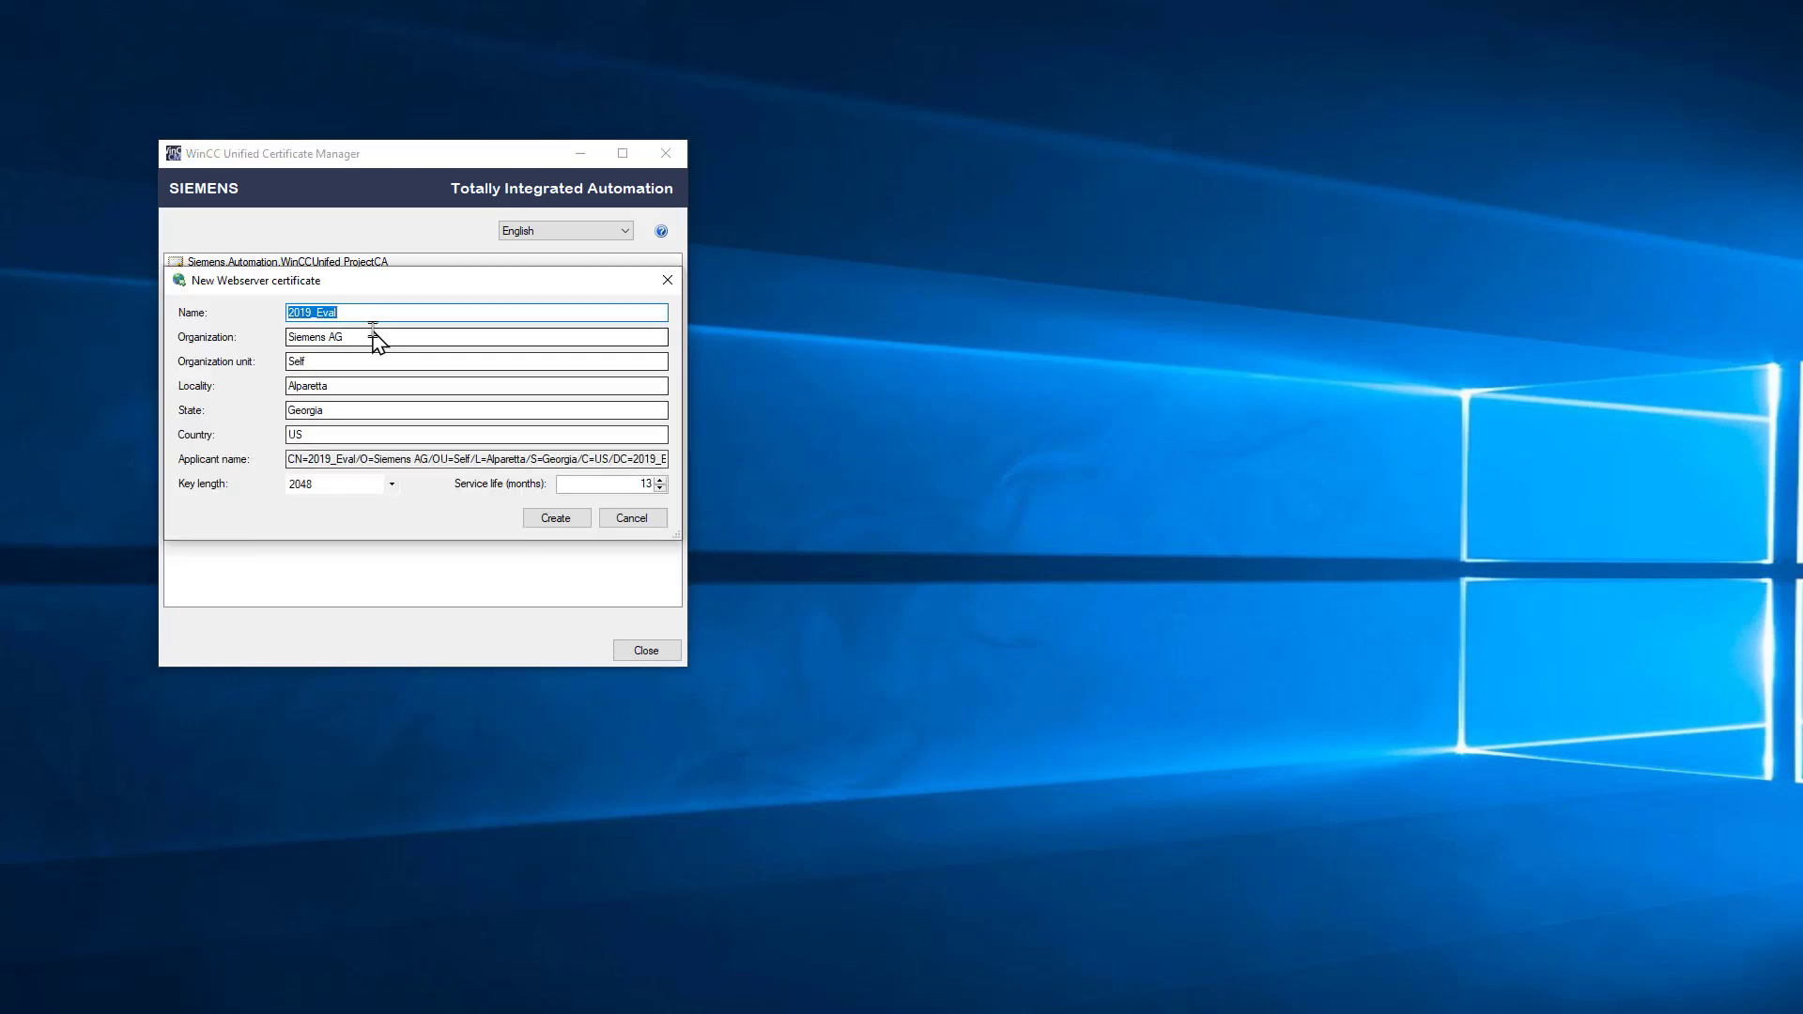
left_click(349, 313)
type("_Web")
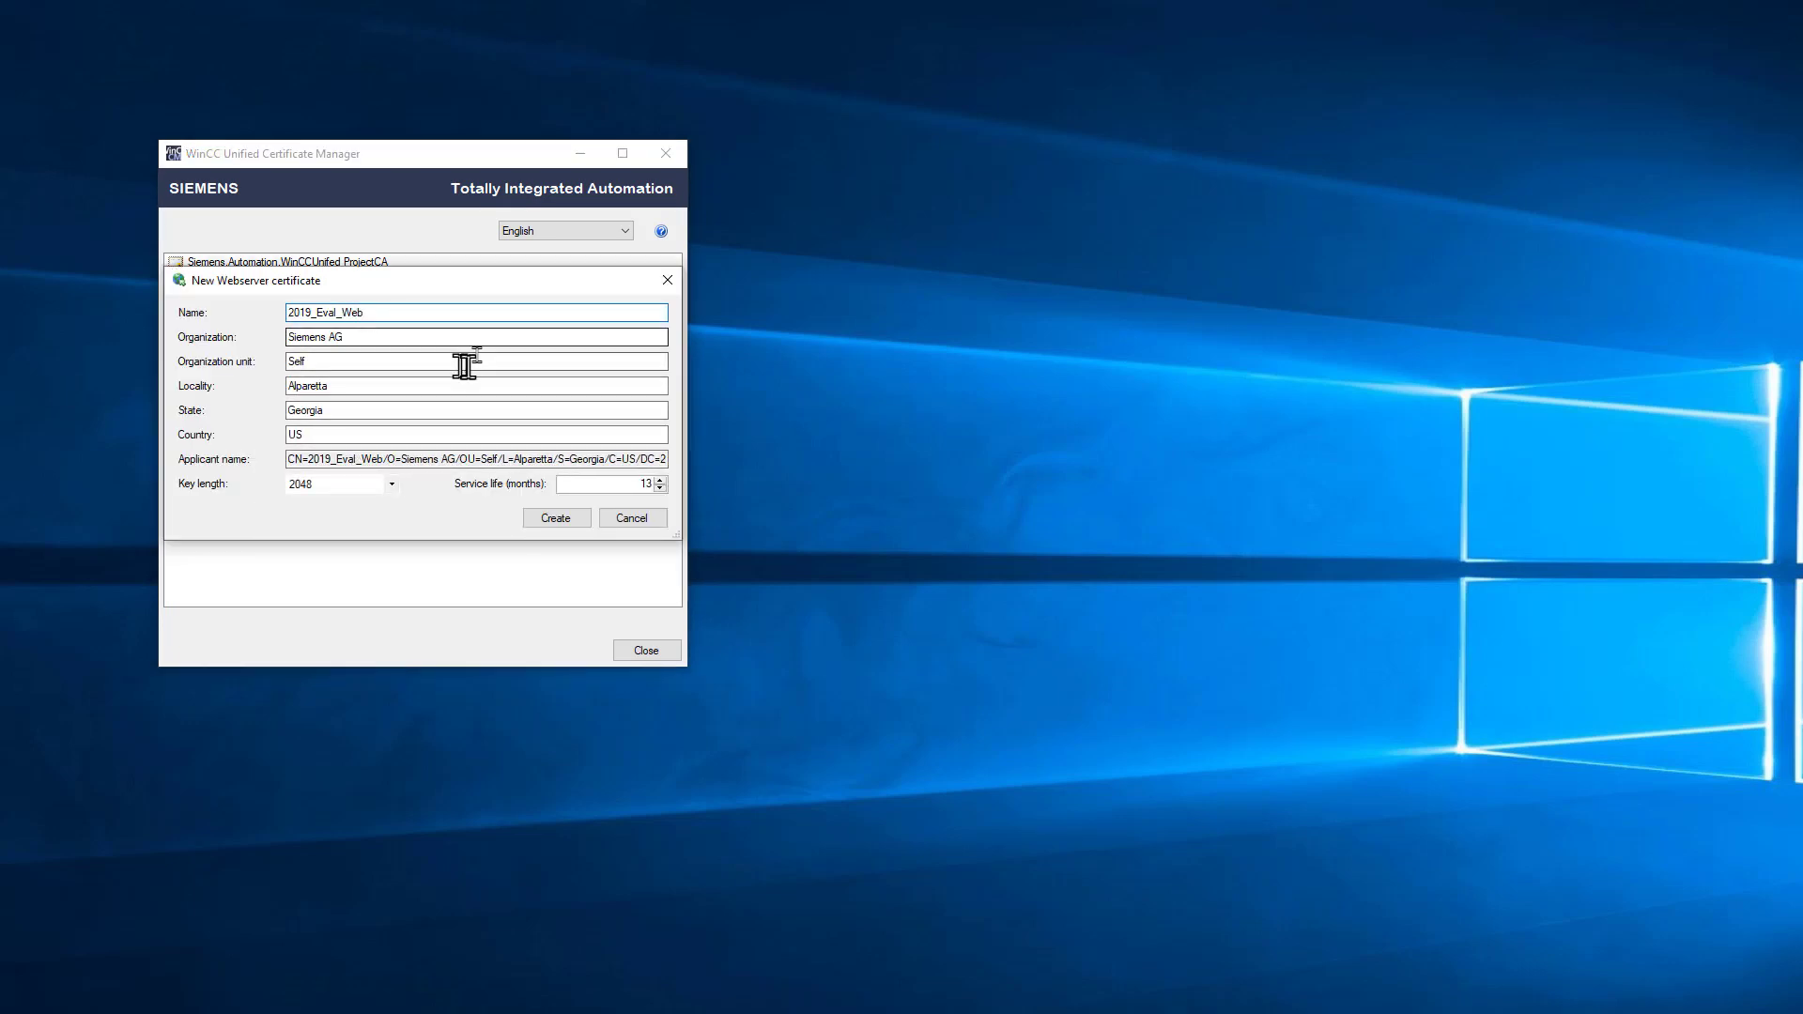
left_click(555, 519)
Step: Add a Simatic WinCC Unified Runtime collaboration certificate to 2019_Eval
right_click(248, 336)
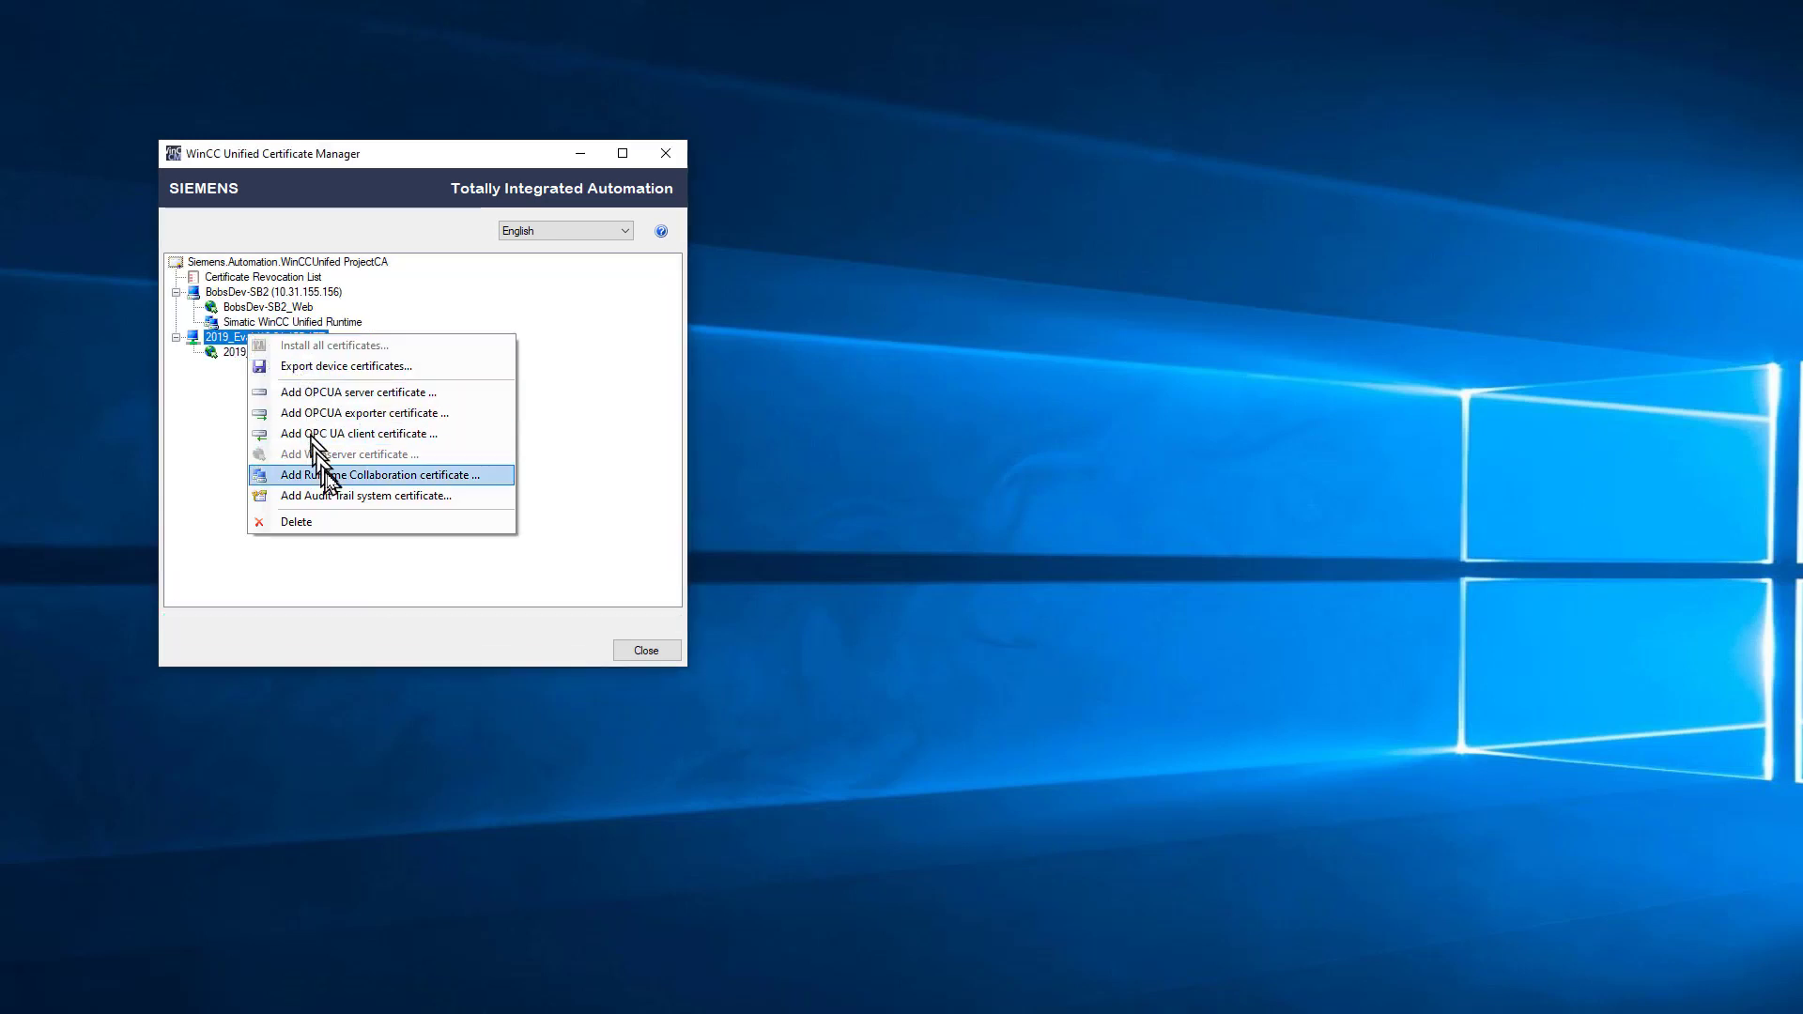
left_click(325, 474)
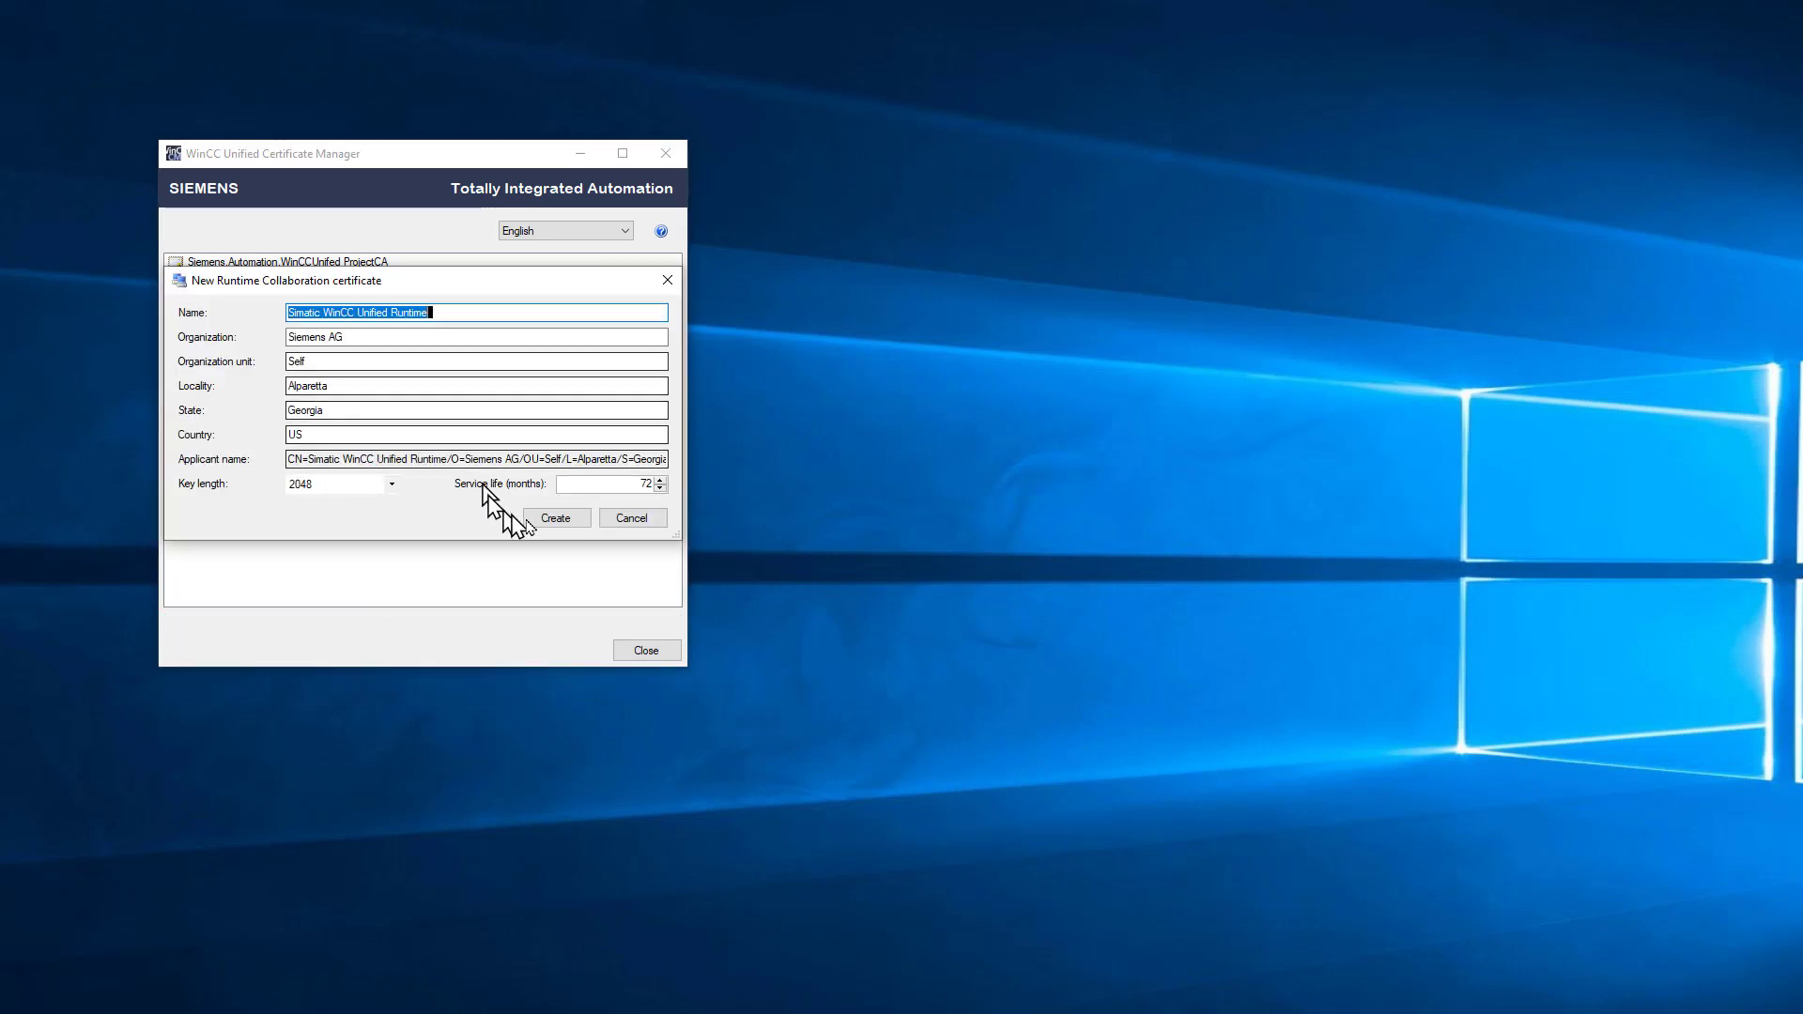
left_click(555, 519)
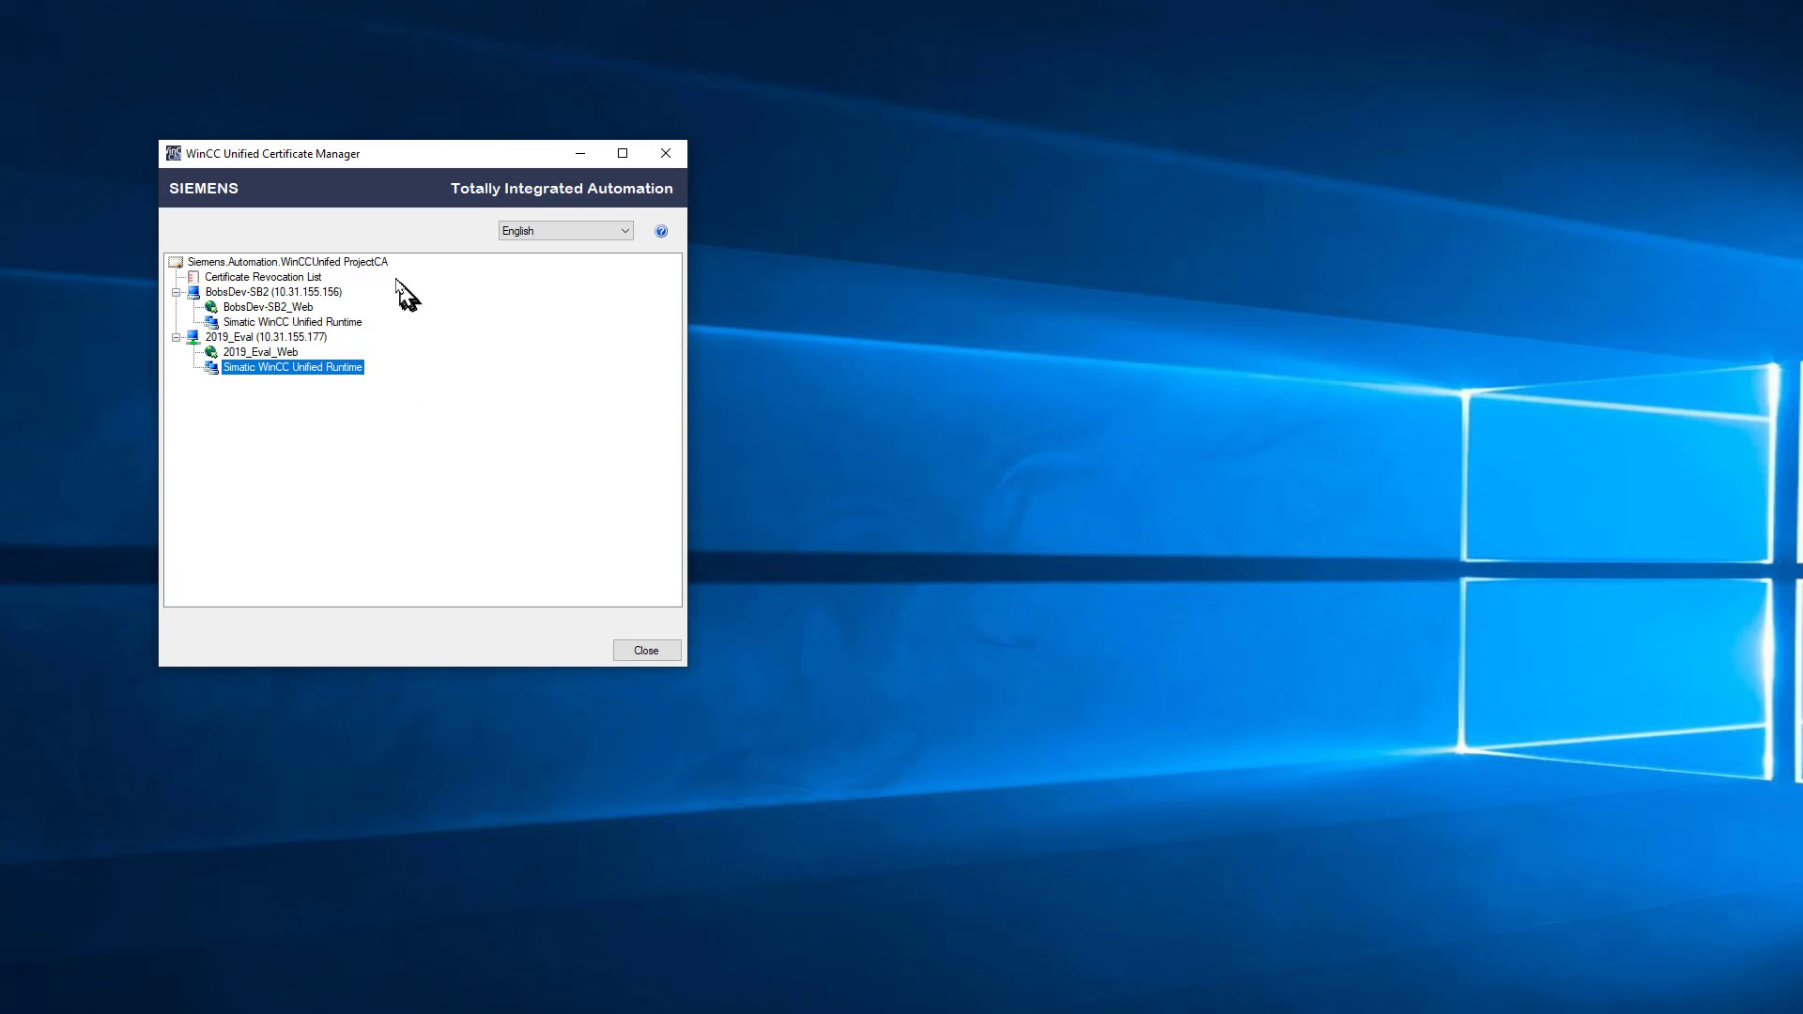
Step: Review the ProjectCA tree, checking both devices and their certificates
left_click(353, 265)
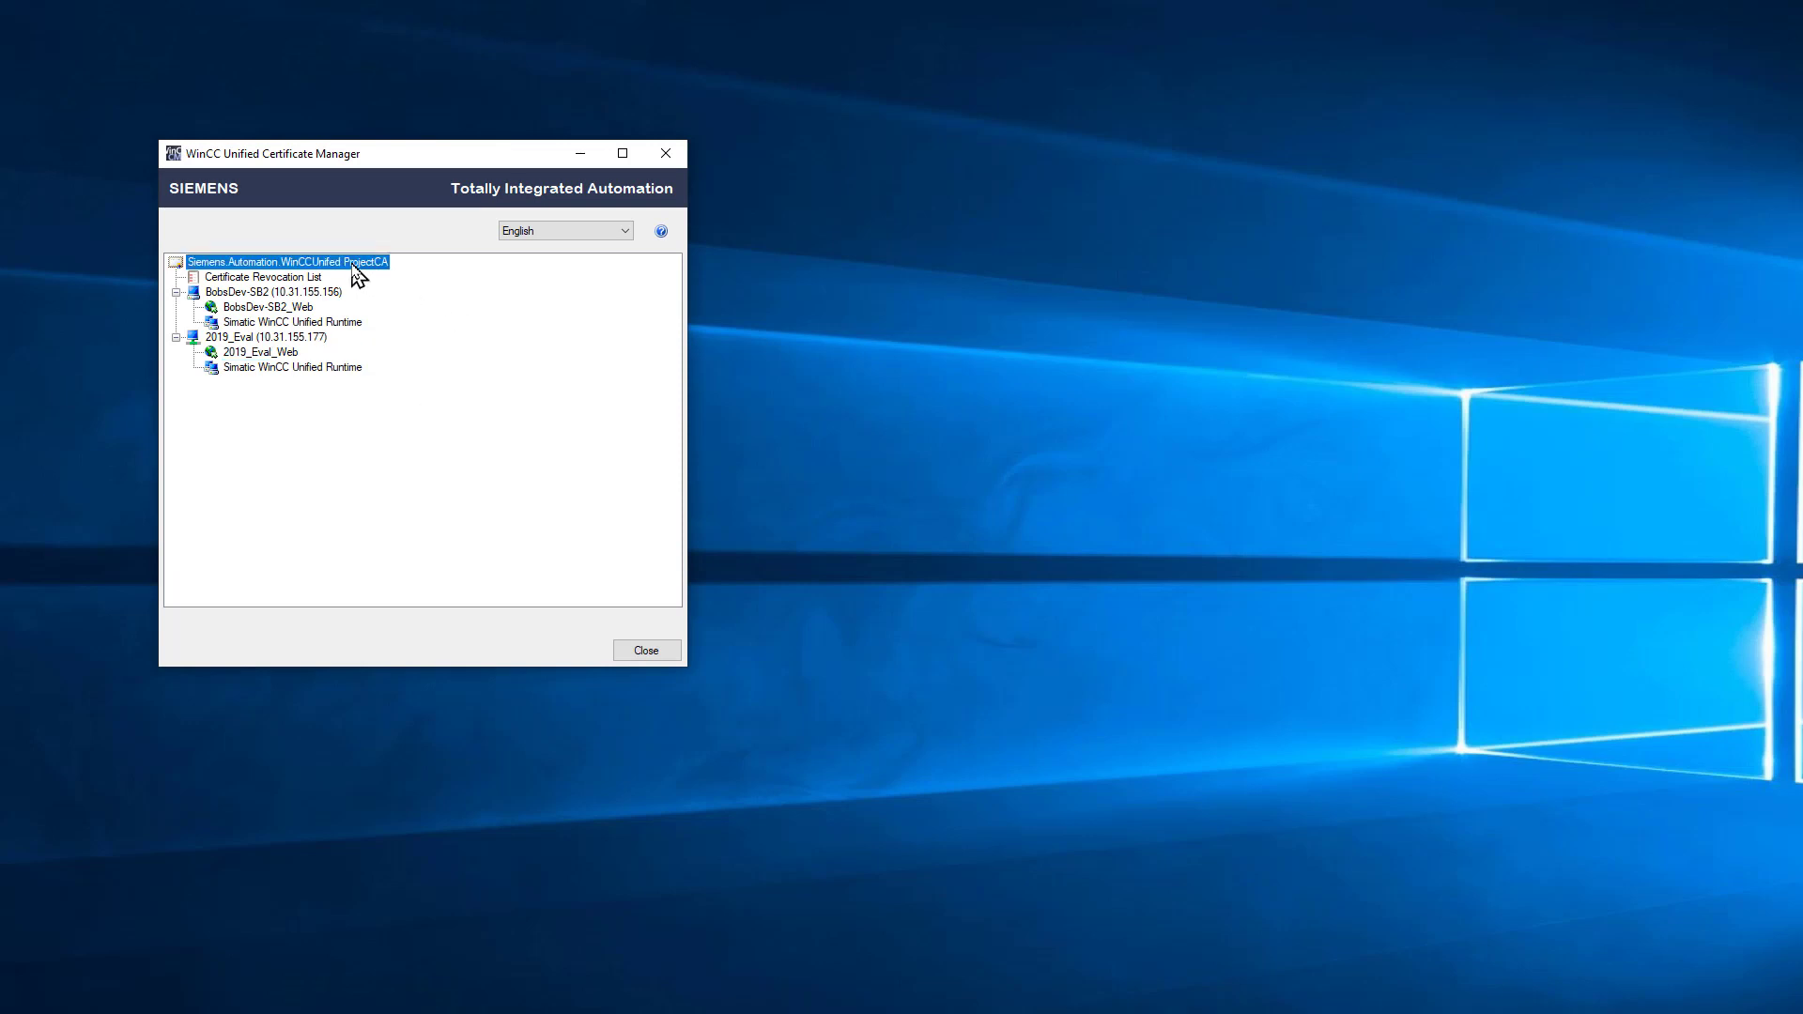
left_click(298, 340)
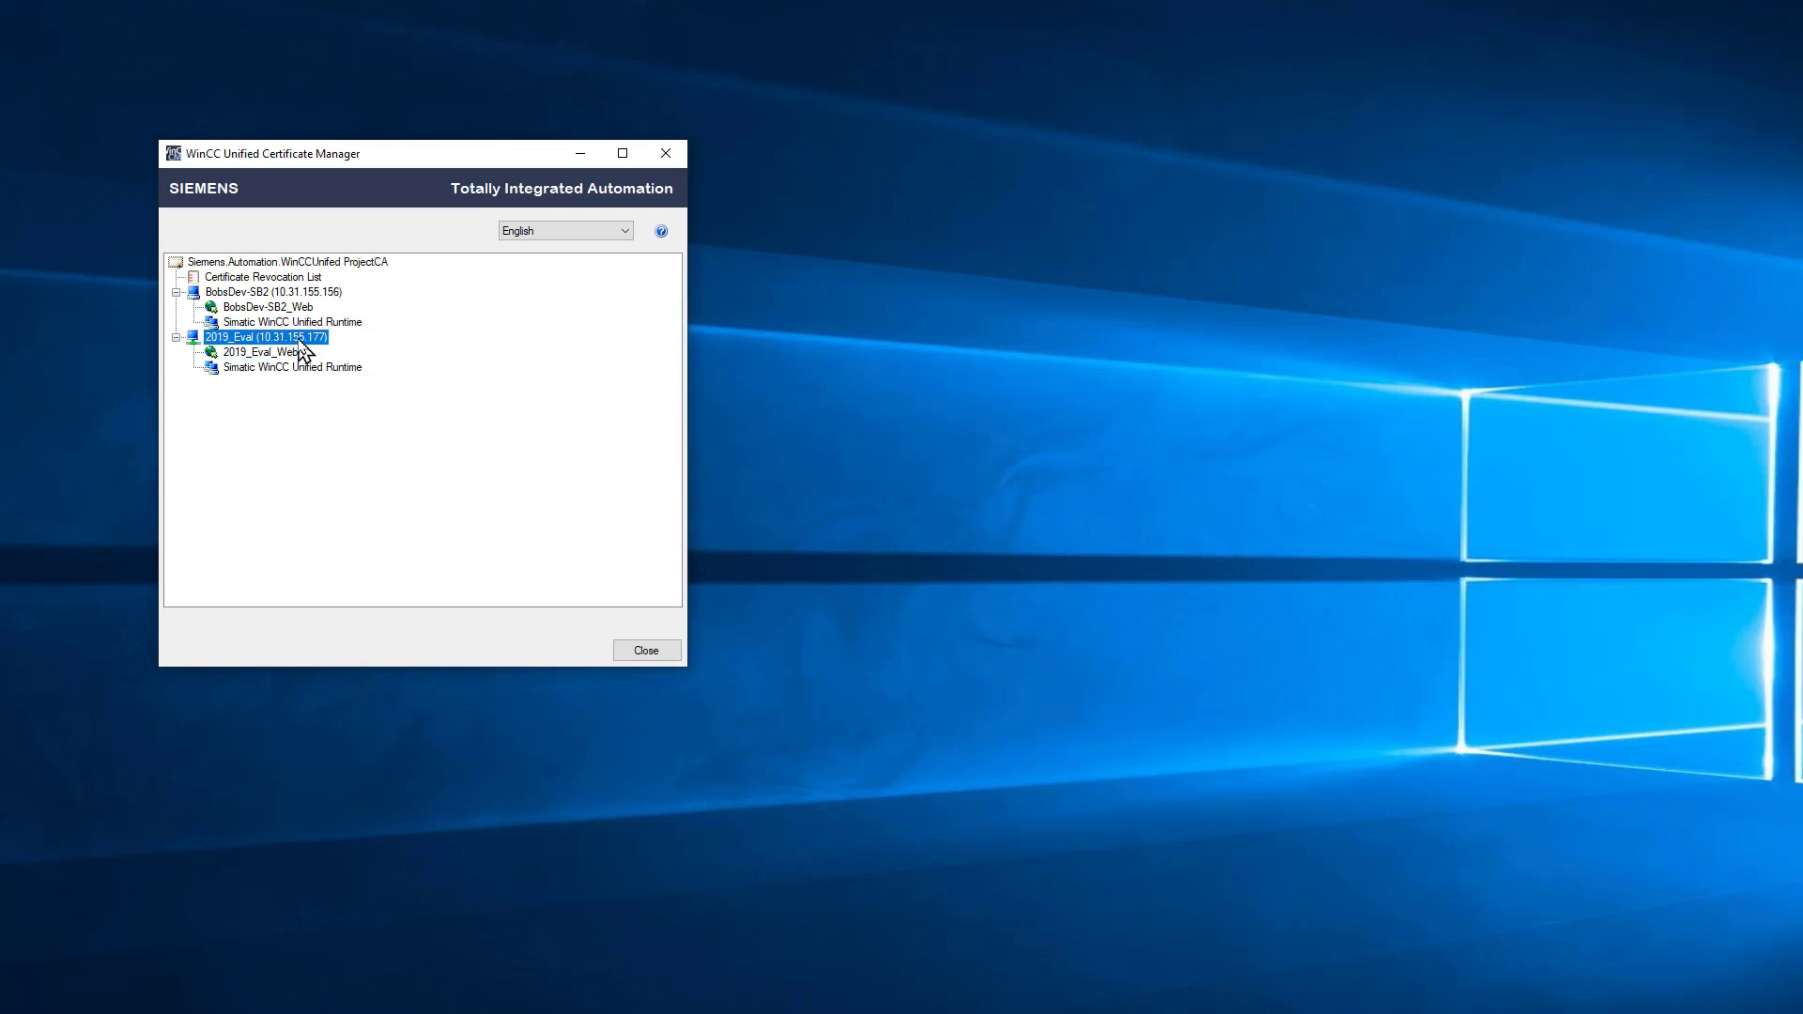
left_click(303, 352)
left_click(301, 367)
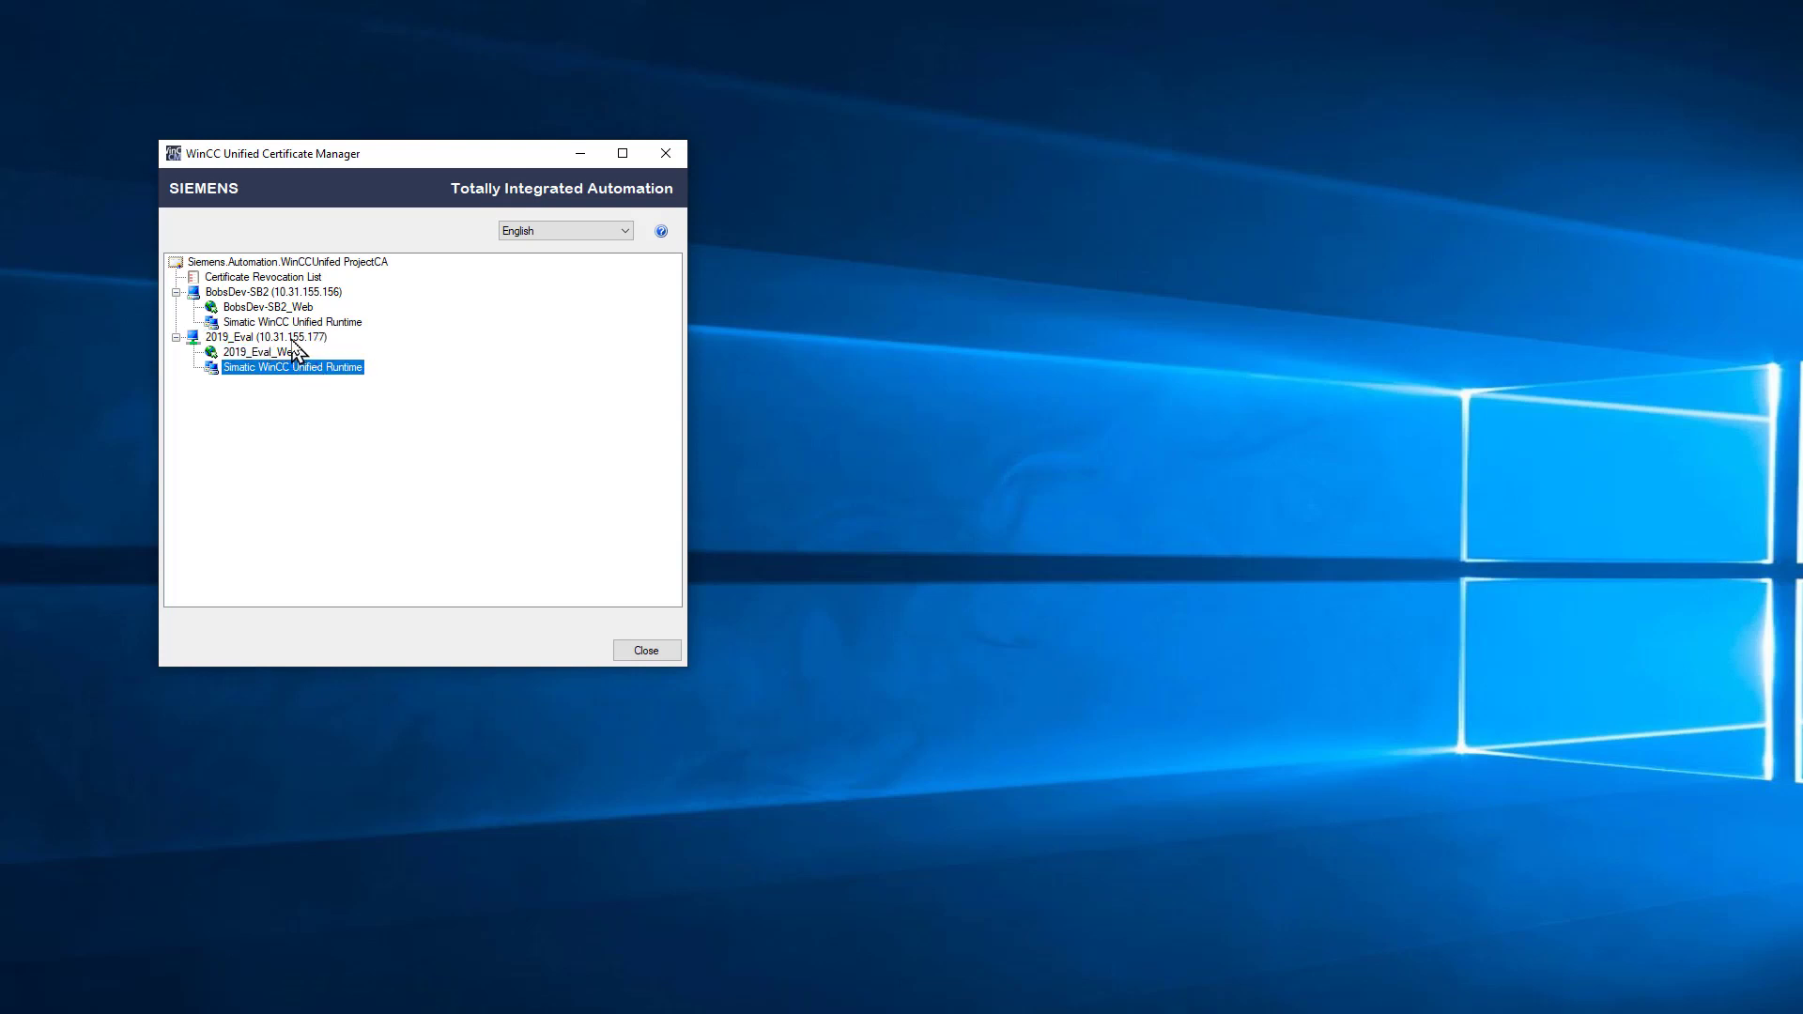
left_click(291, 294)
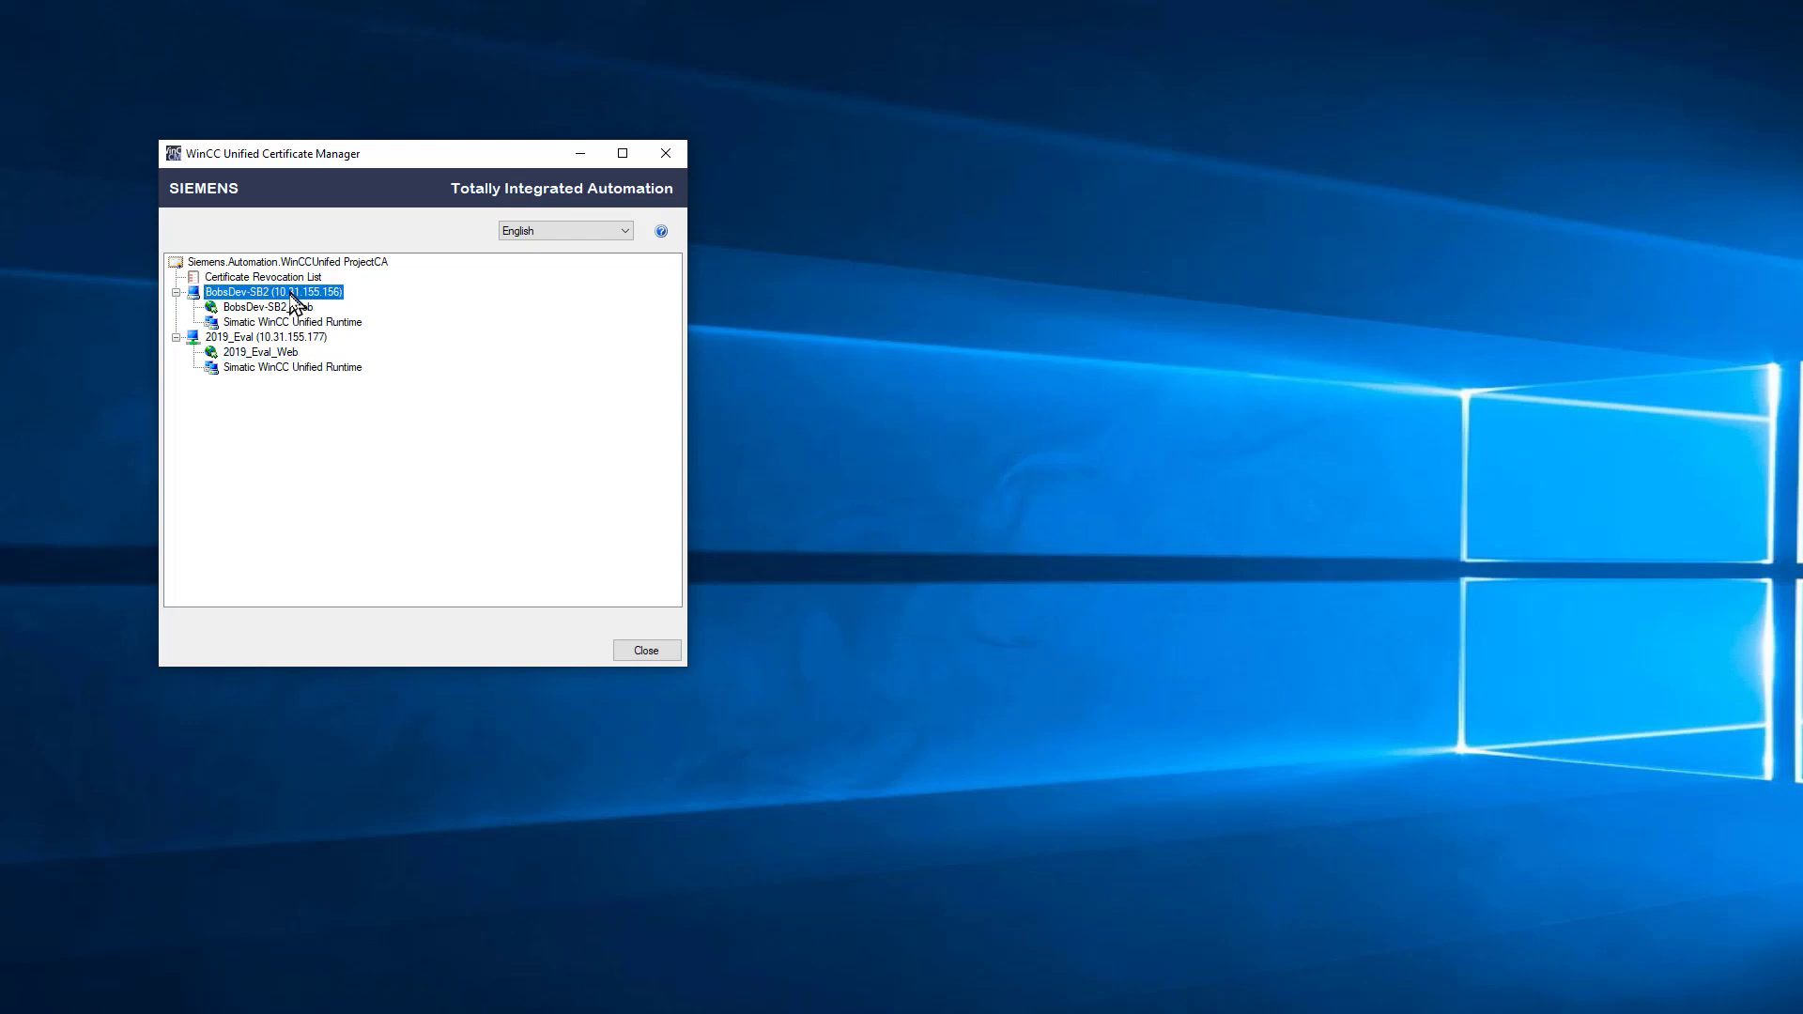
left_click(306, 339)
left_click(325, 294)
left_click(357, 263)
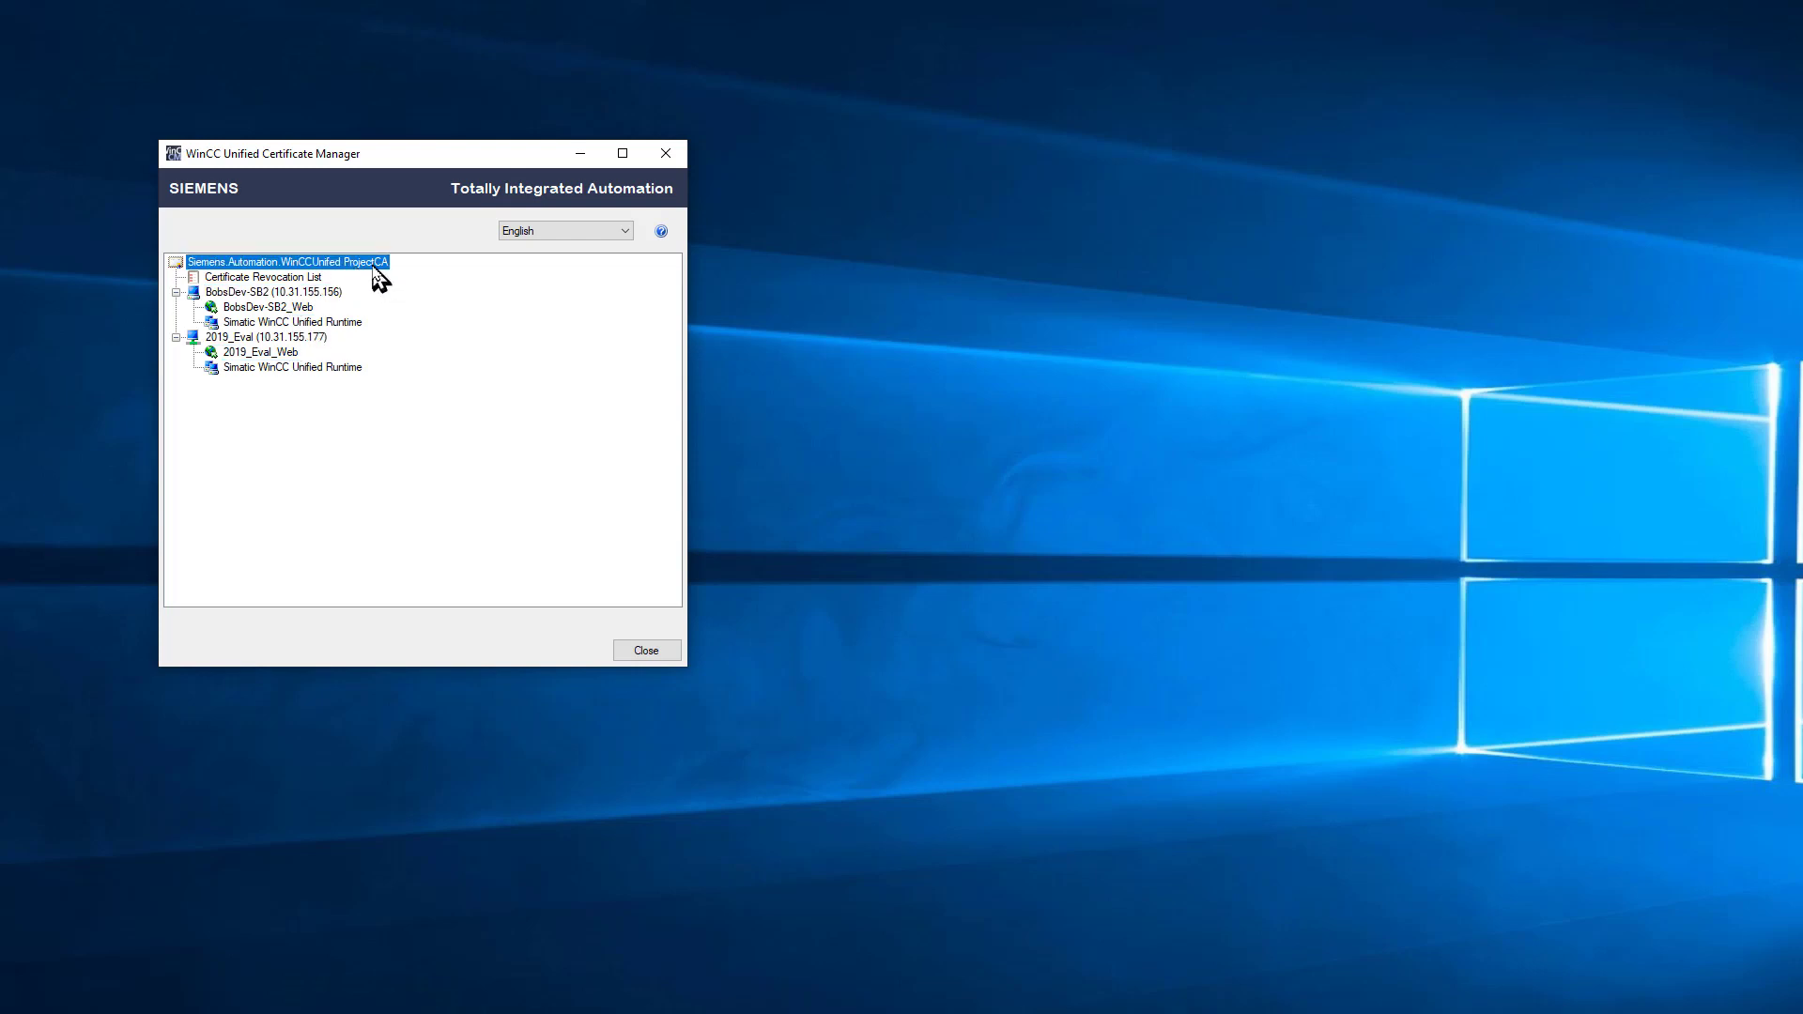
Step: Start Export all from the Project CA, entering and confirming an encryption password for configured-device installation
right_click(374, 267)
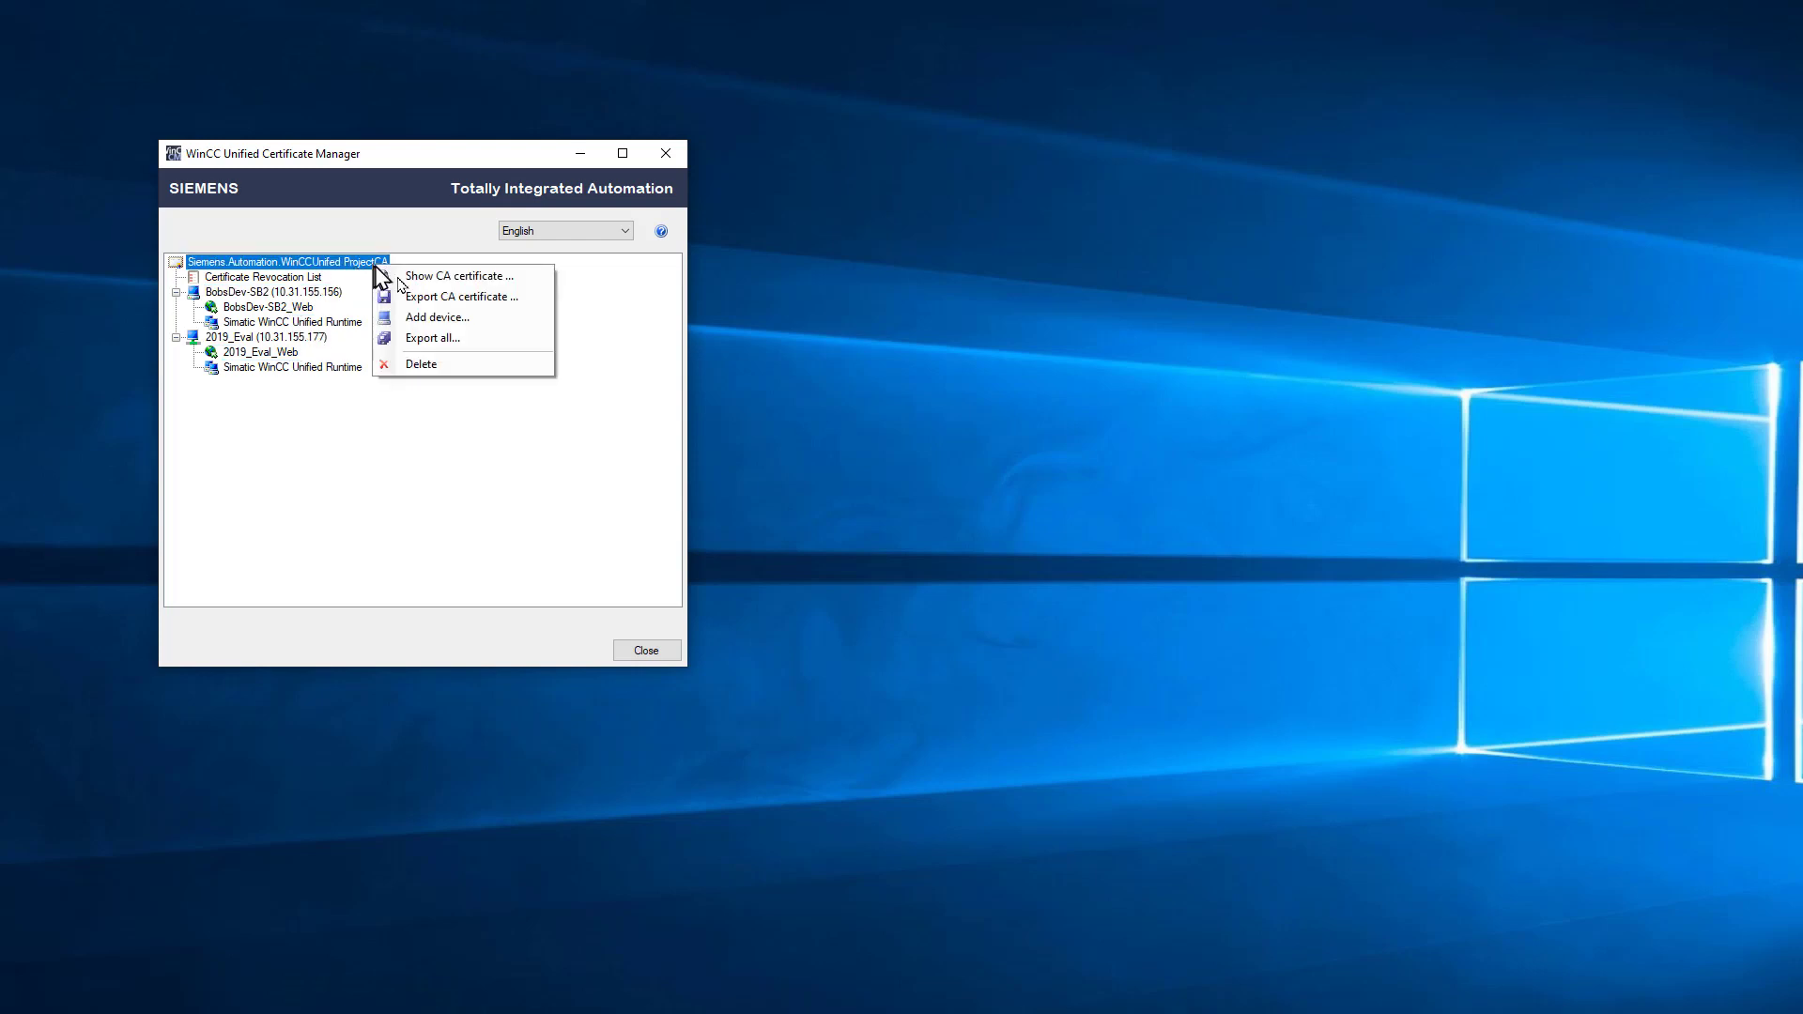
left_click(480, 338)
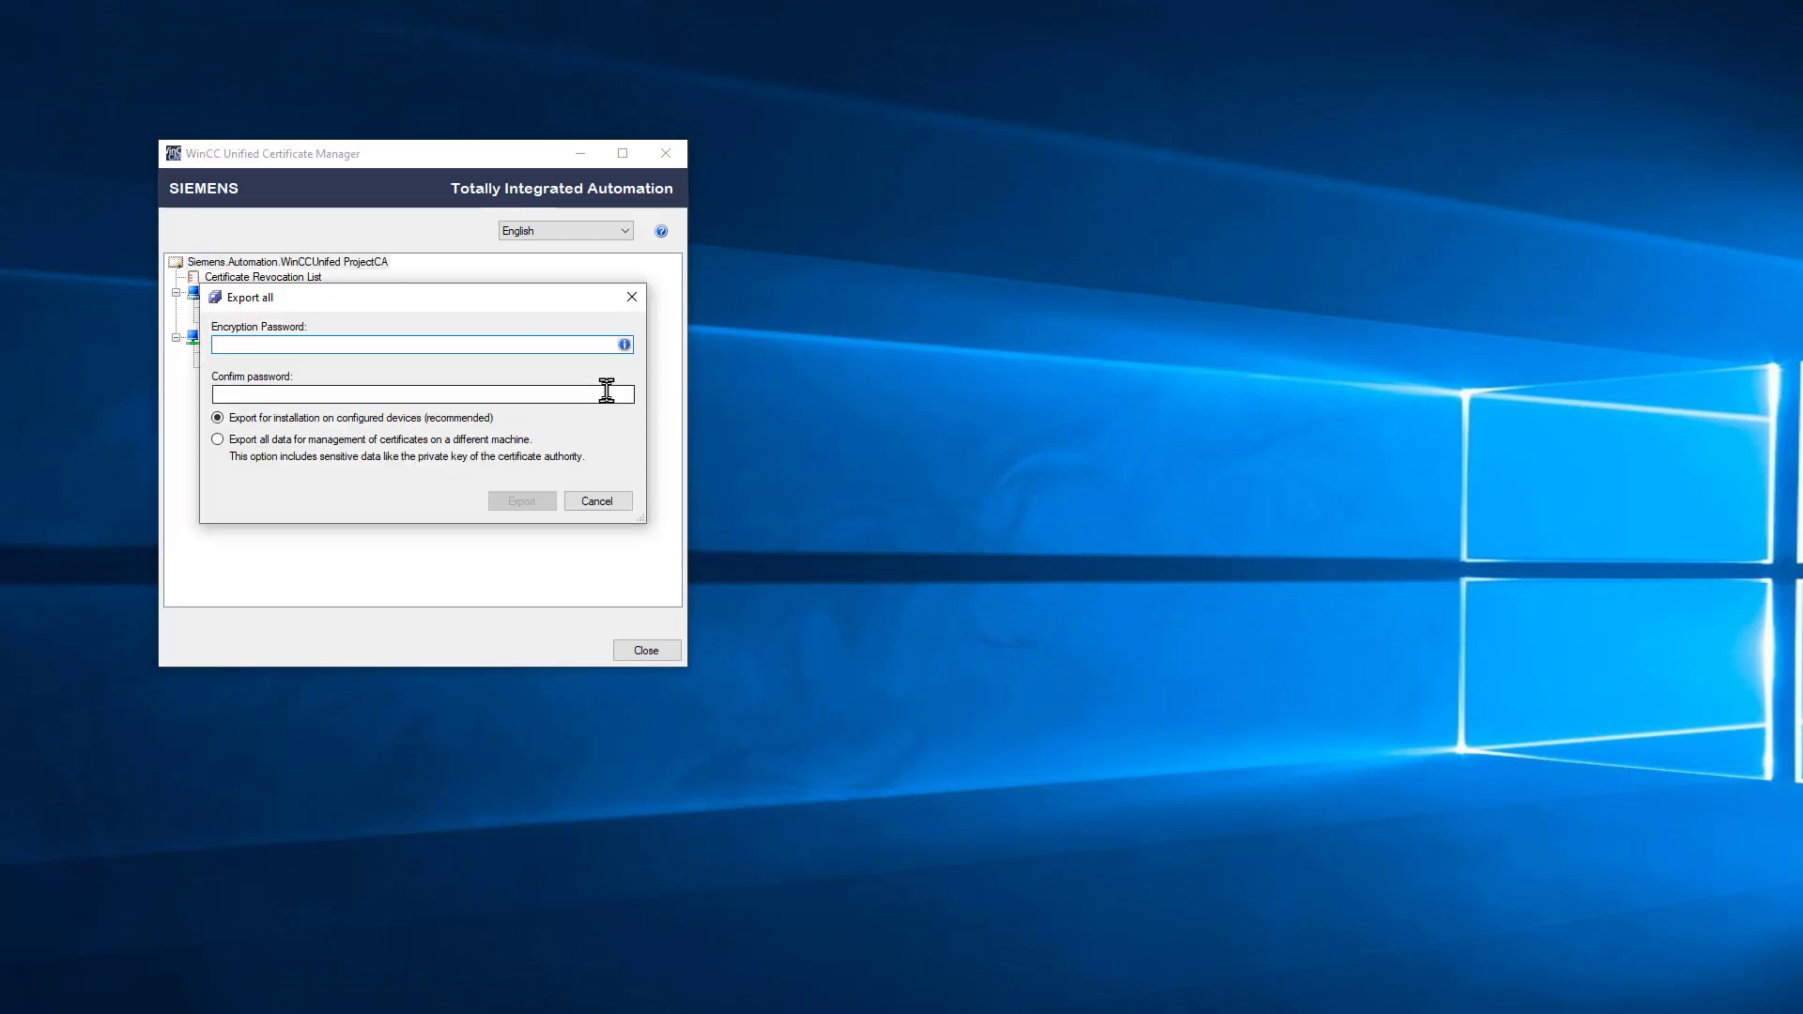
type("password")
left_click(490, 393)
type("password")
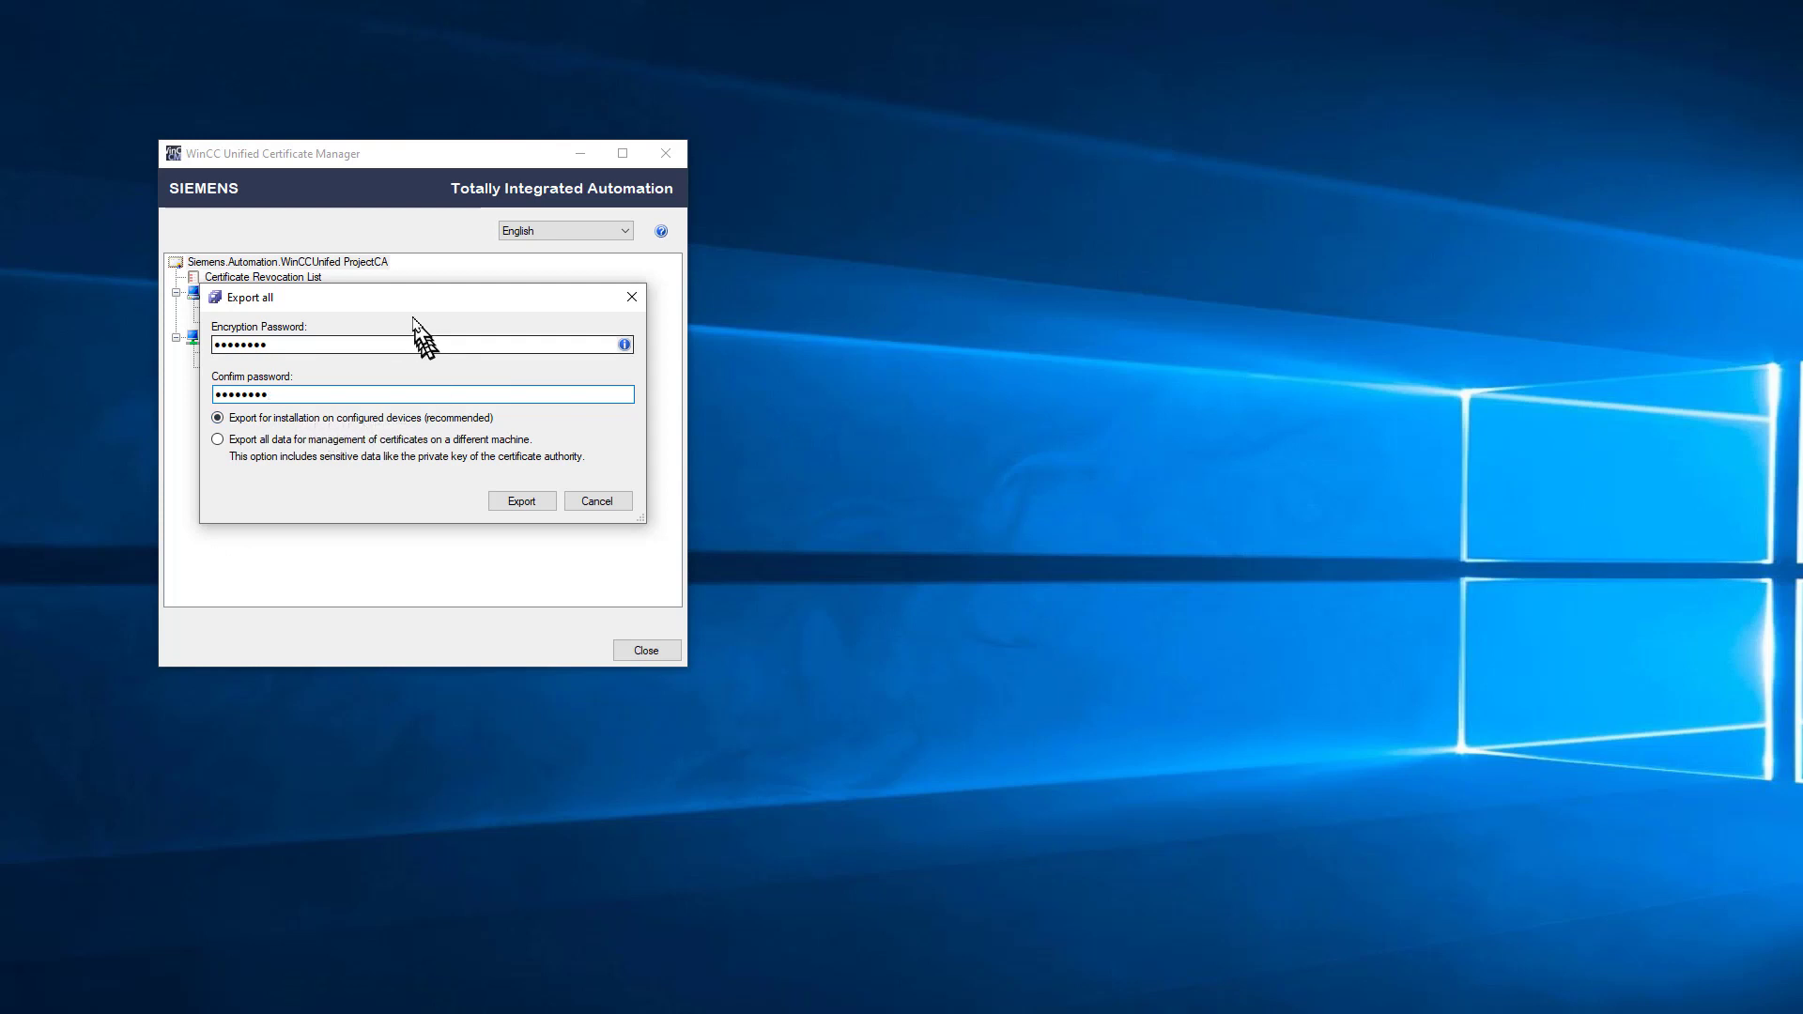
left_click_drag(361, 299, 338, 433)
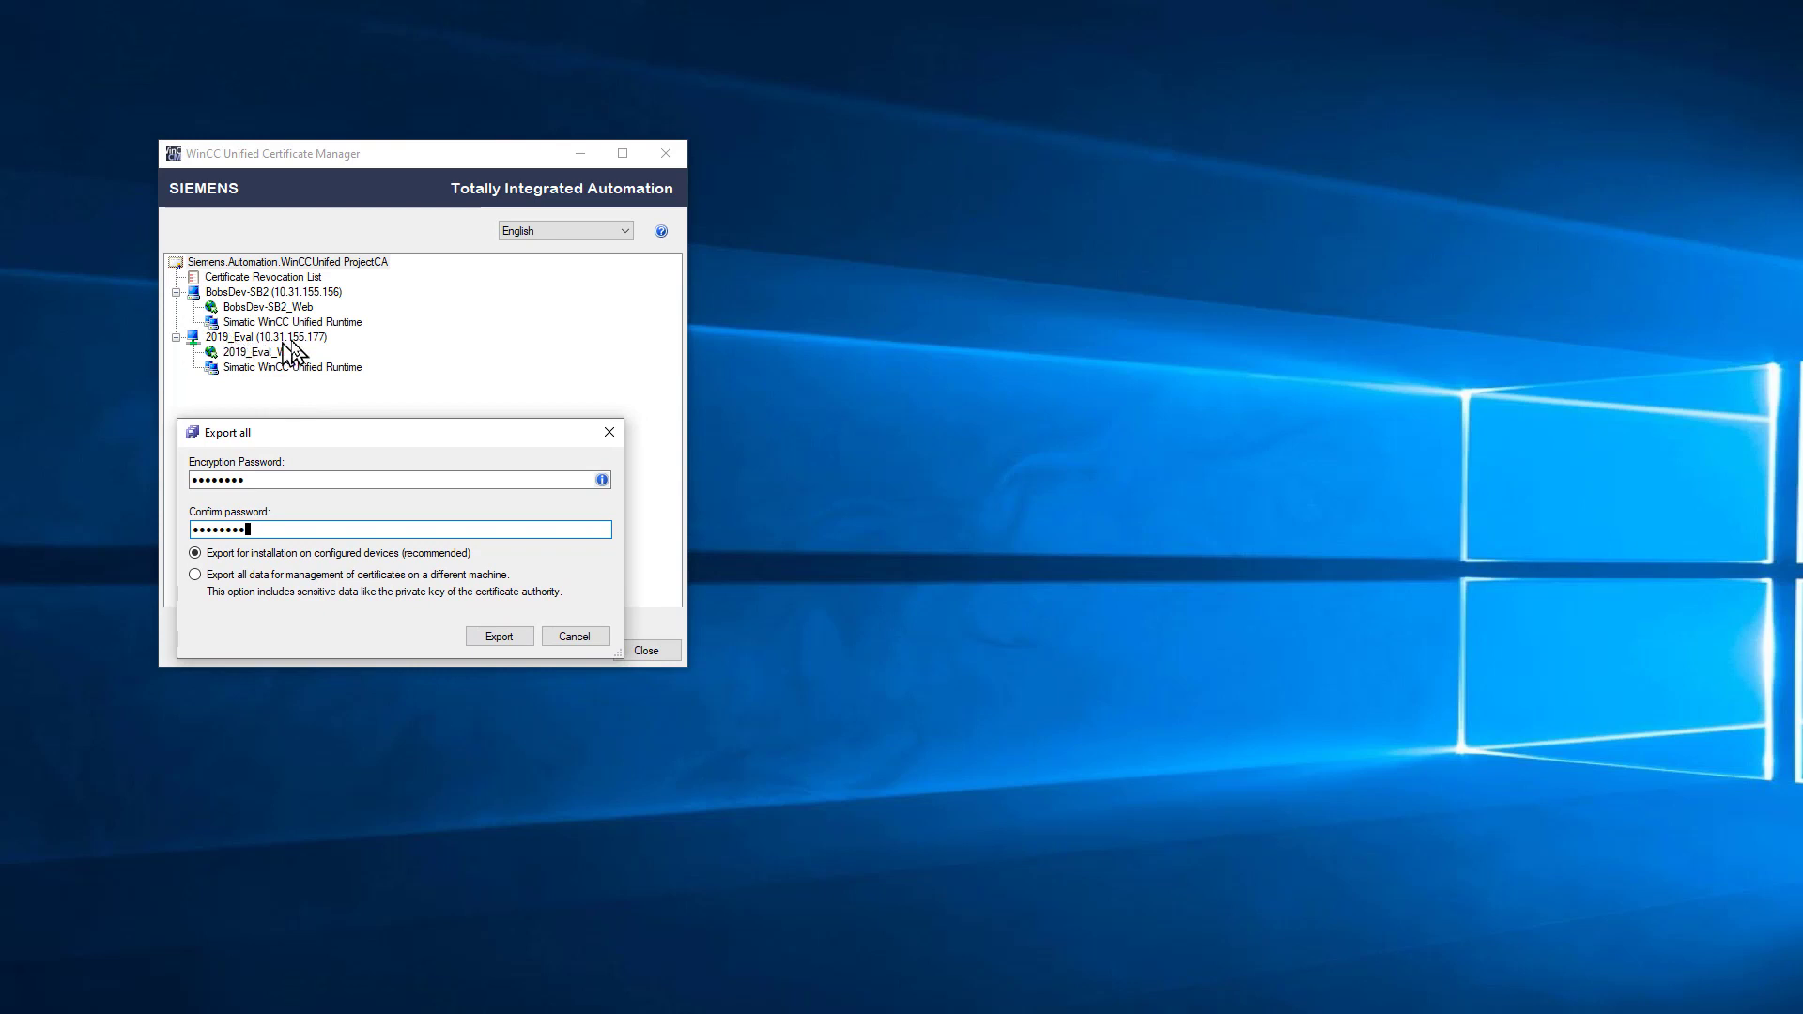
Step: Export the certificates, naming the file UnifiedCertificates_CLASS.enc in Desktop\CERTS, and save it
left_click(489, 638)
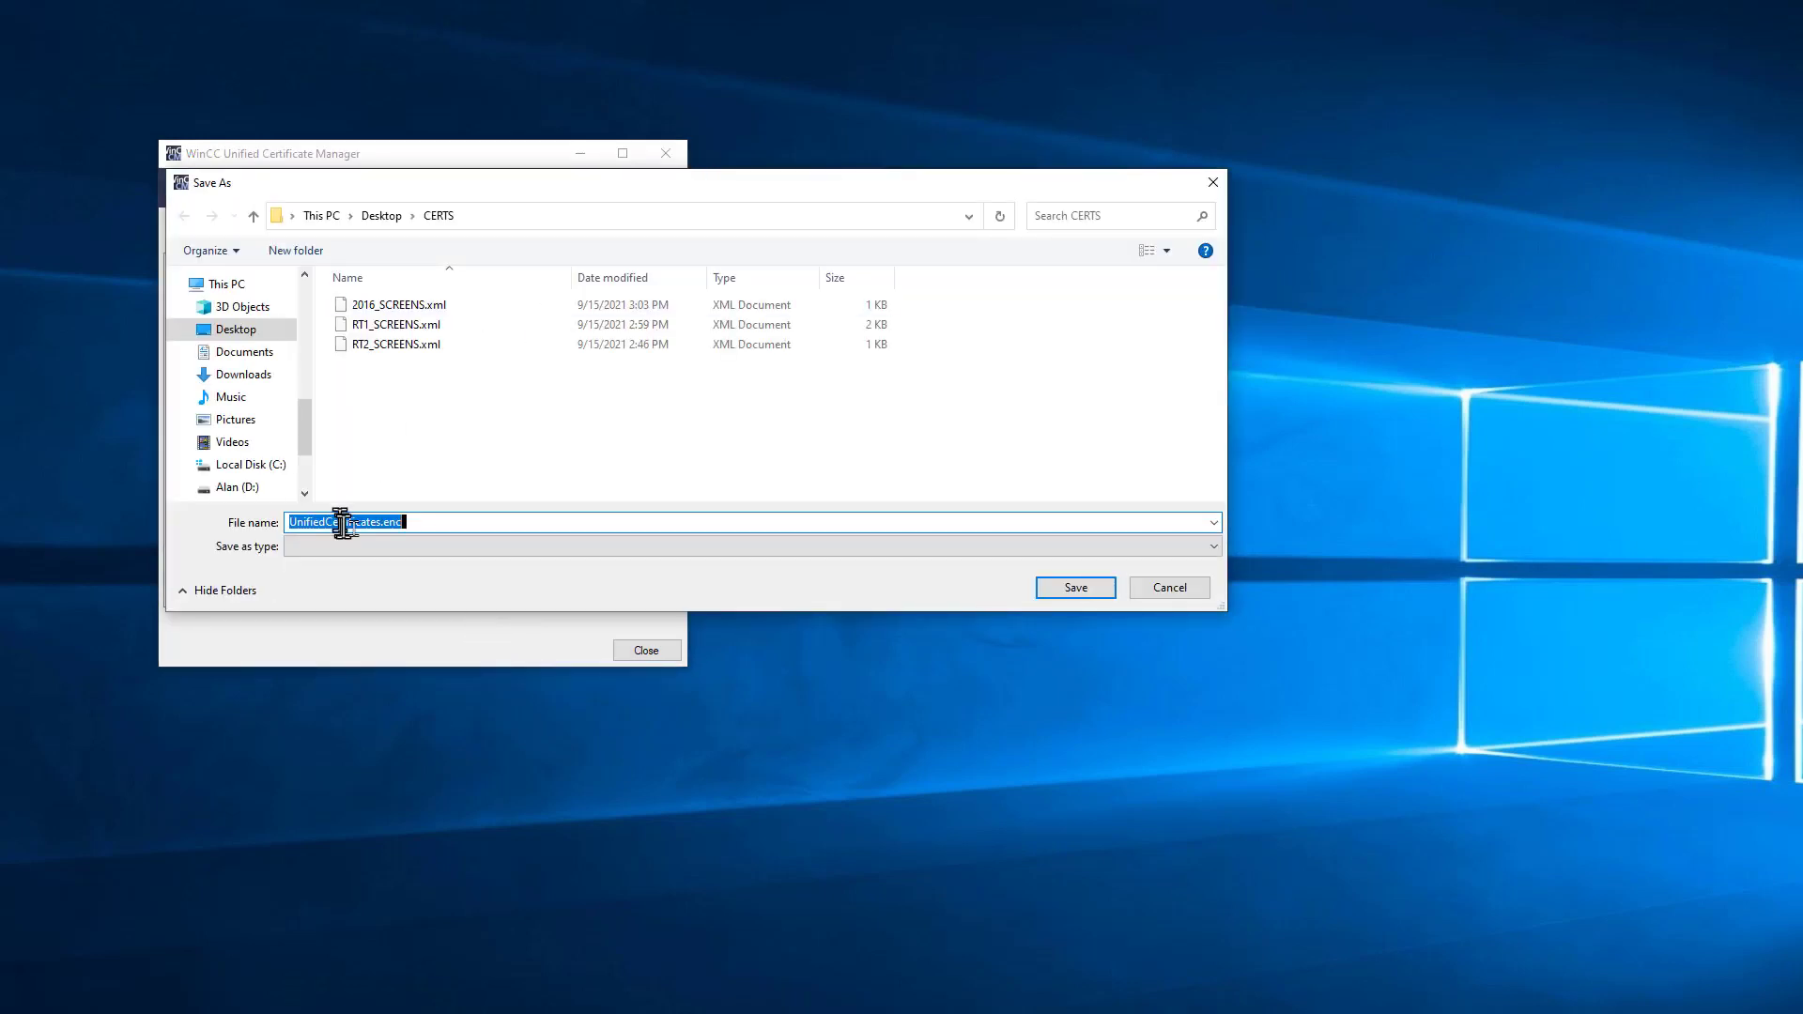
left_click(379, 523)
type("s_CLASS")
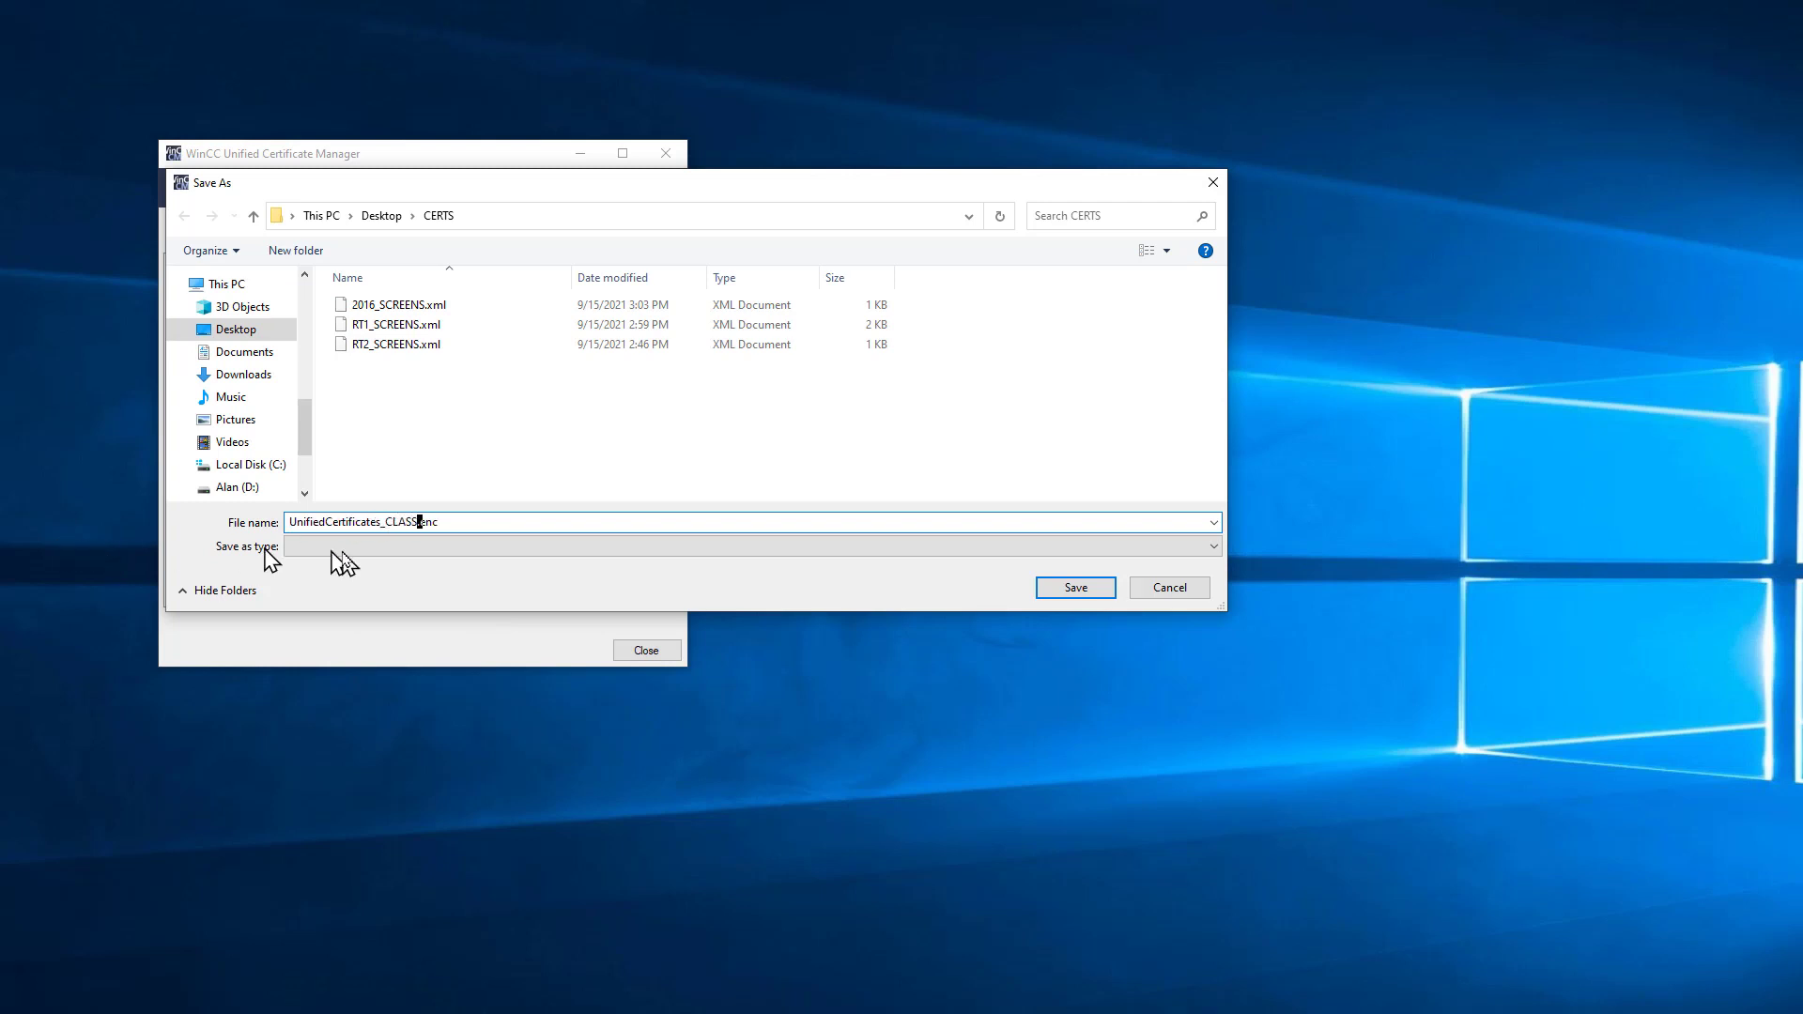
left_click(1096, 592)
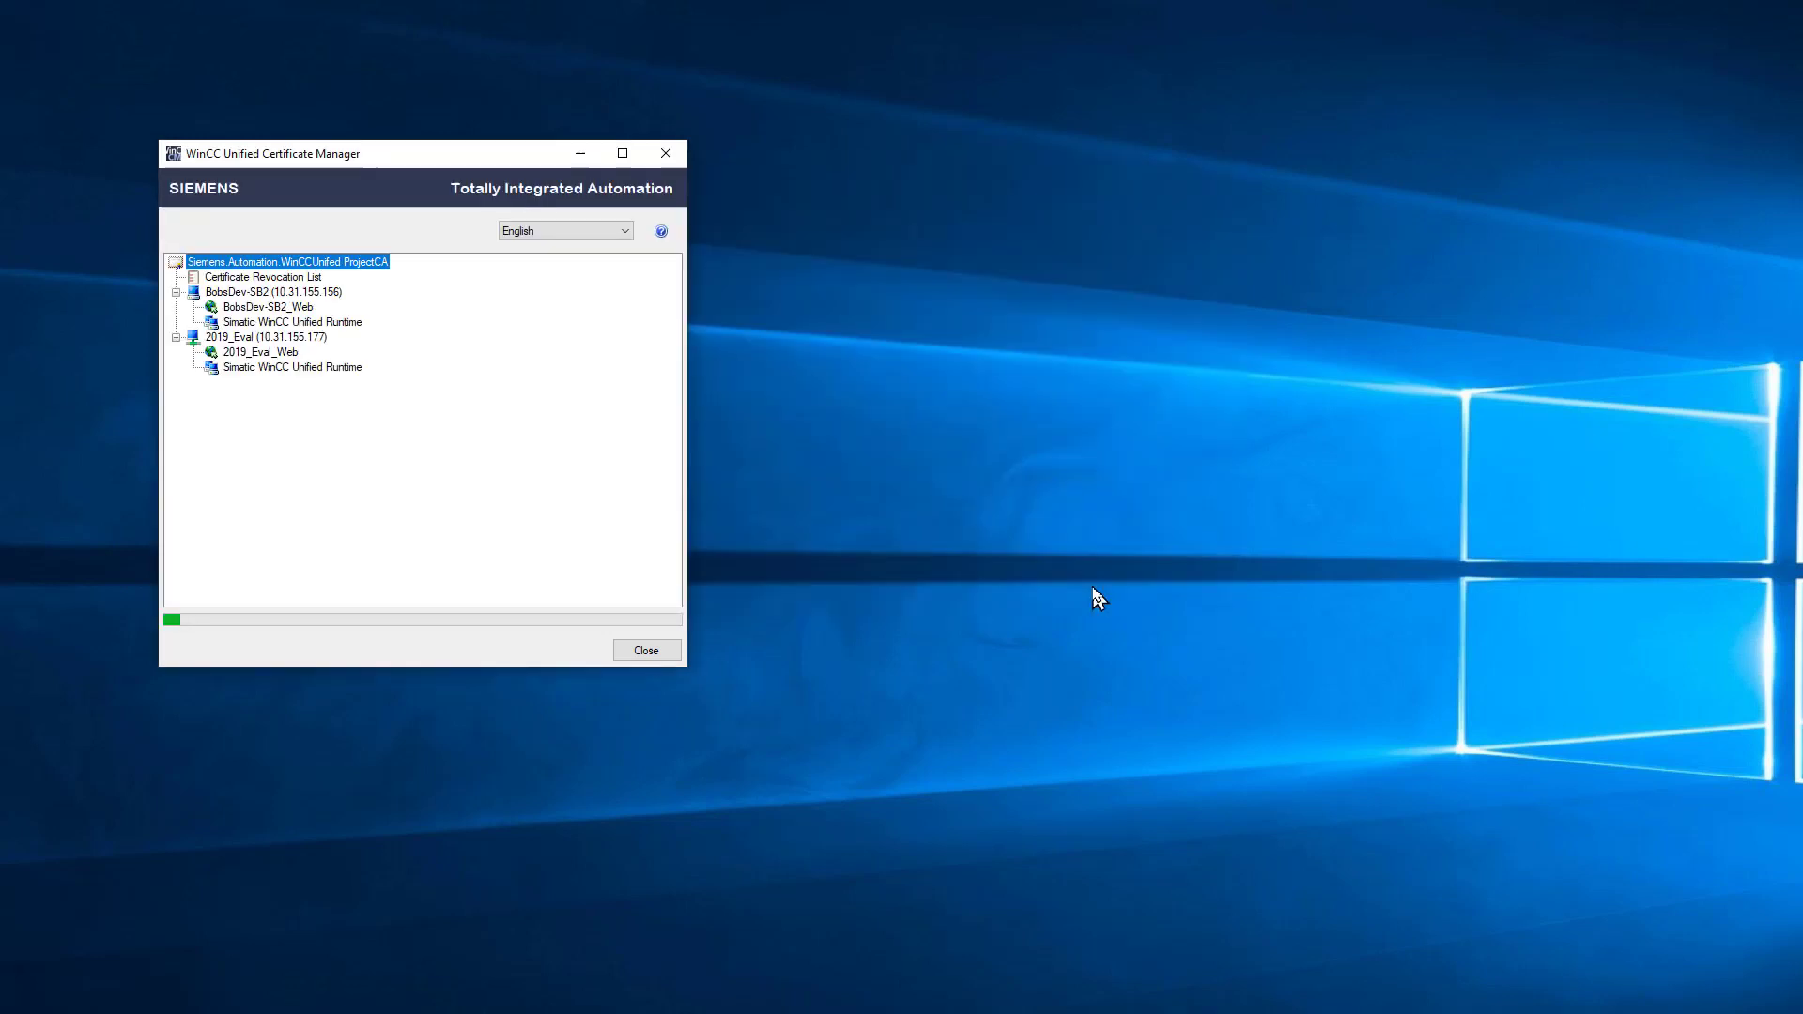
Step: Close the Certificate Manager, copy UnifiedCertificates_CLASS.enc from CERTS, and switch to the 2019_EVAL session
left_click(645, 651)
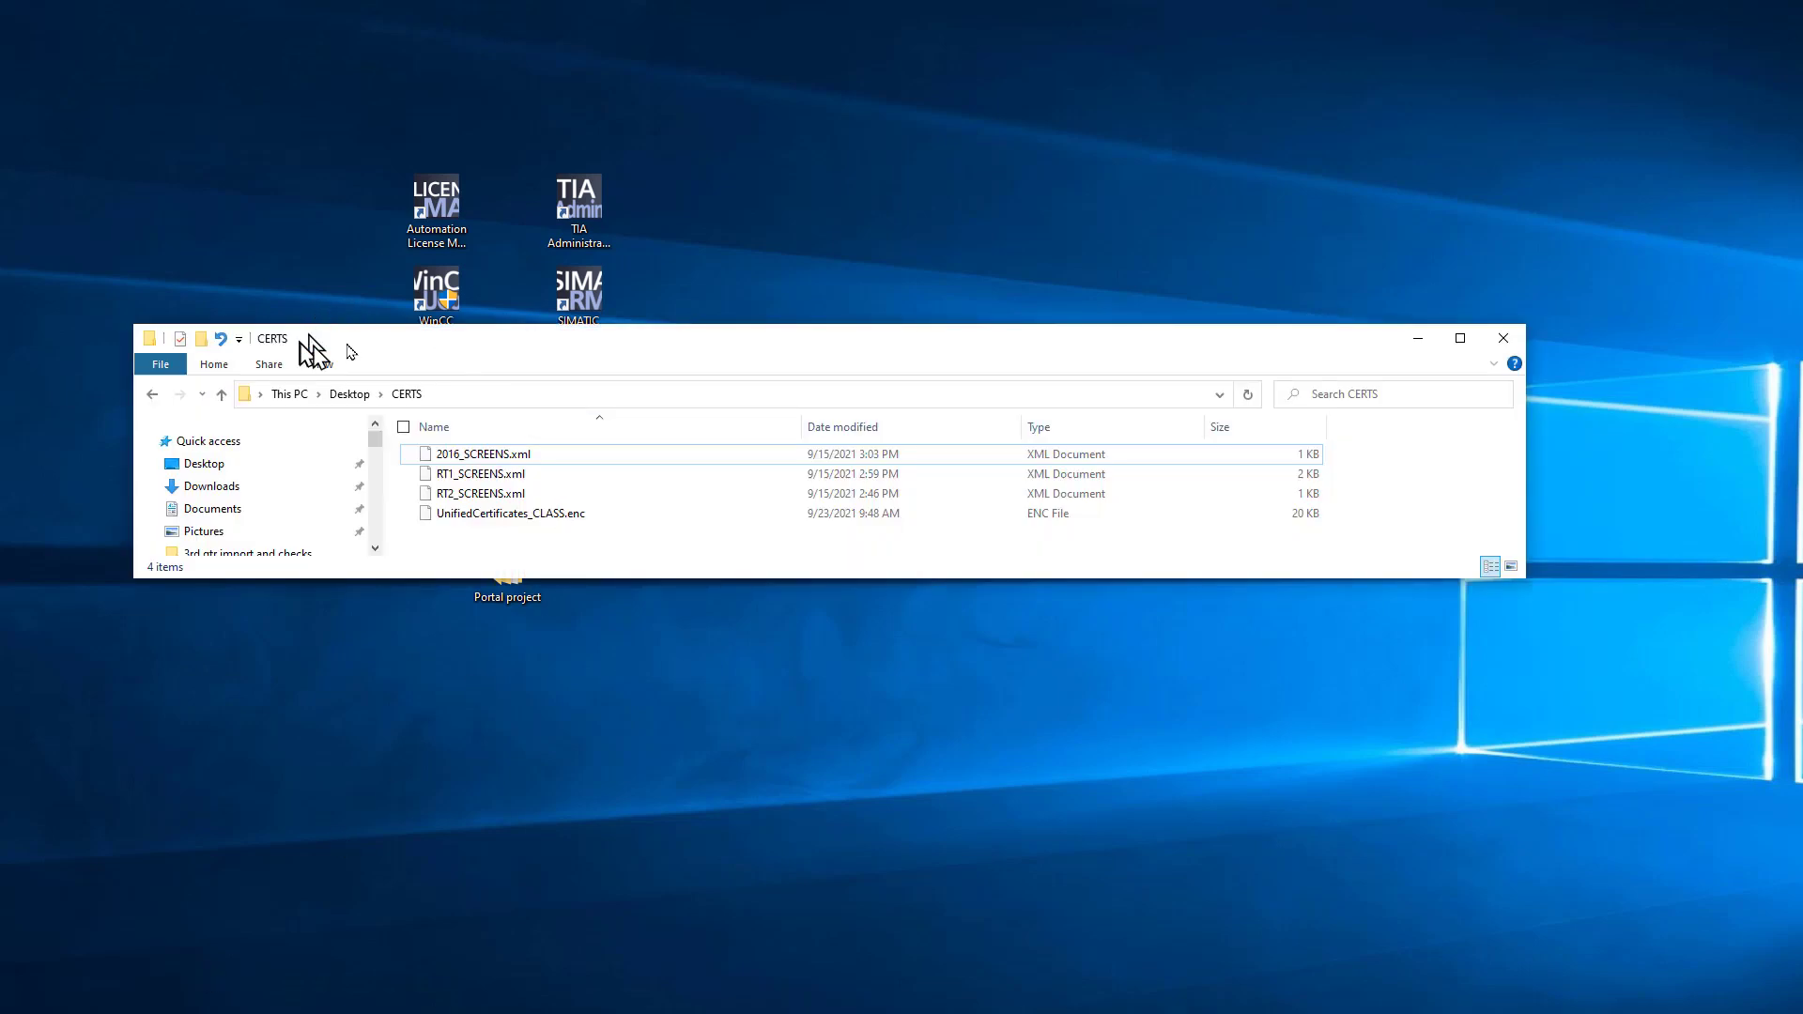
left_click(548, 526)
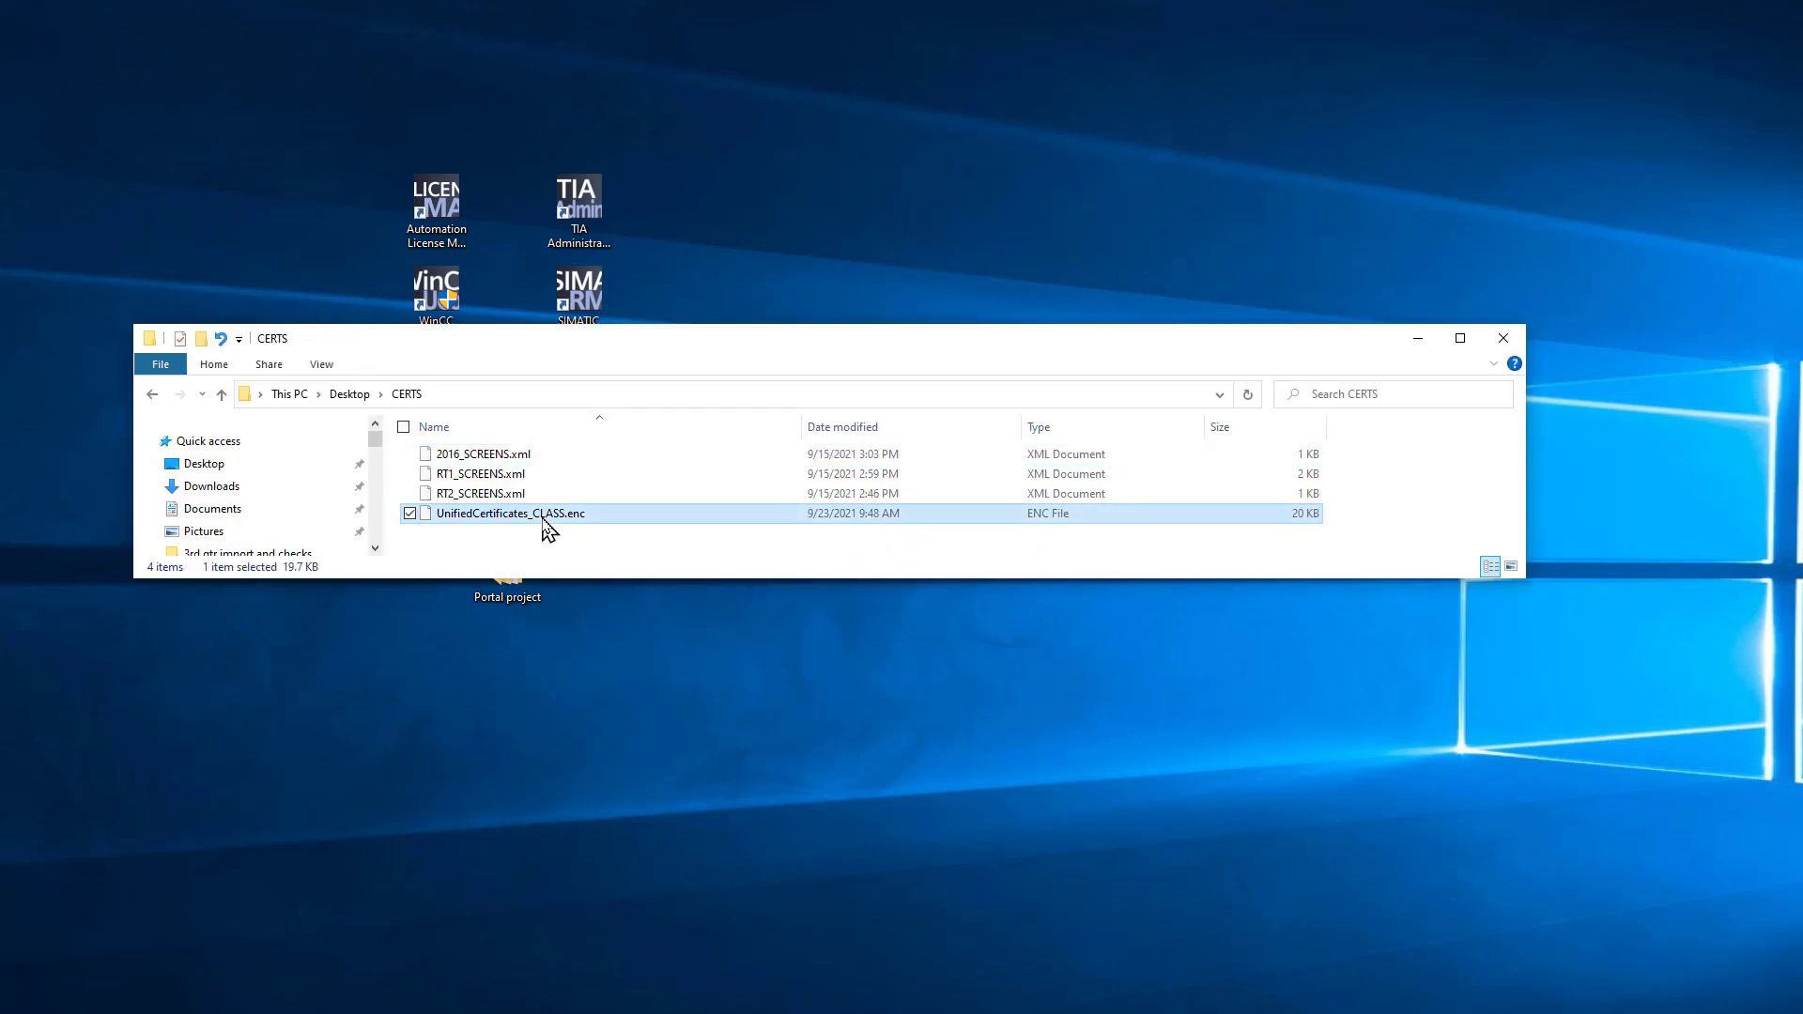
right_click(548, 526)
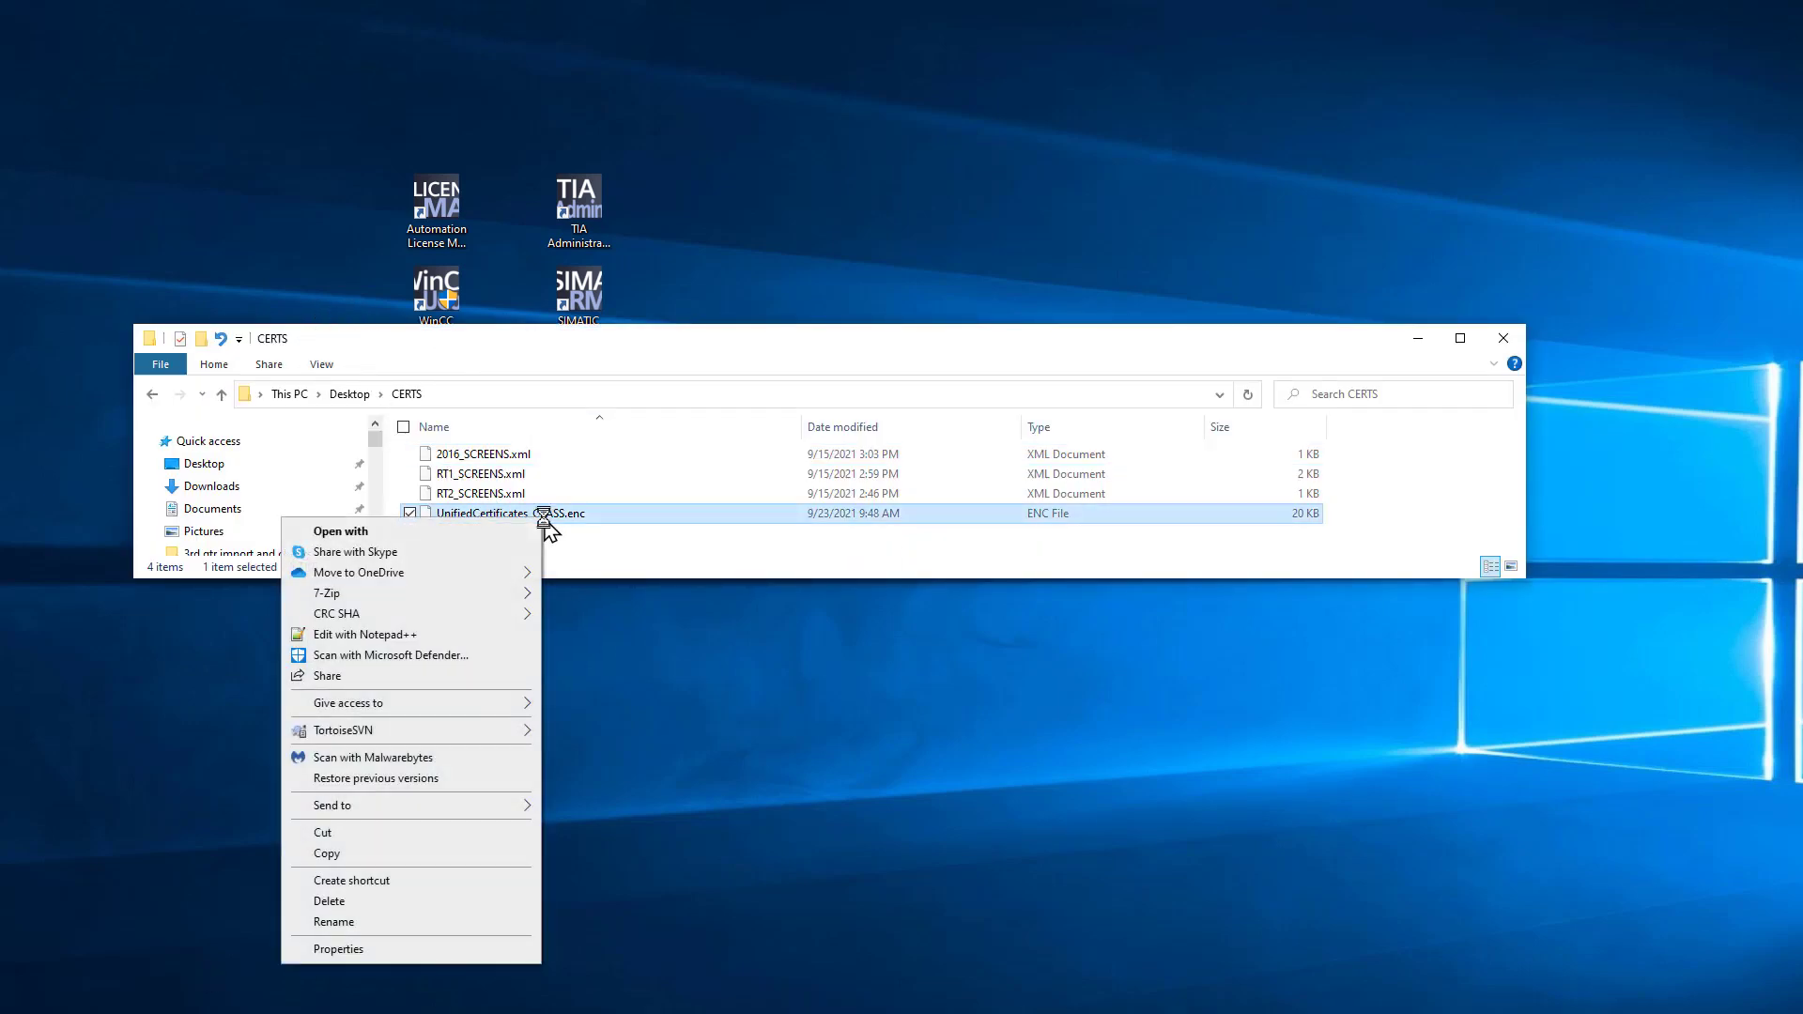
left_click(371, 859)
key("alt+Tab")
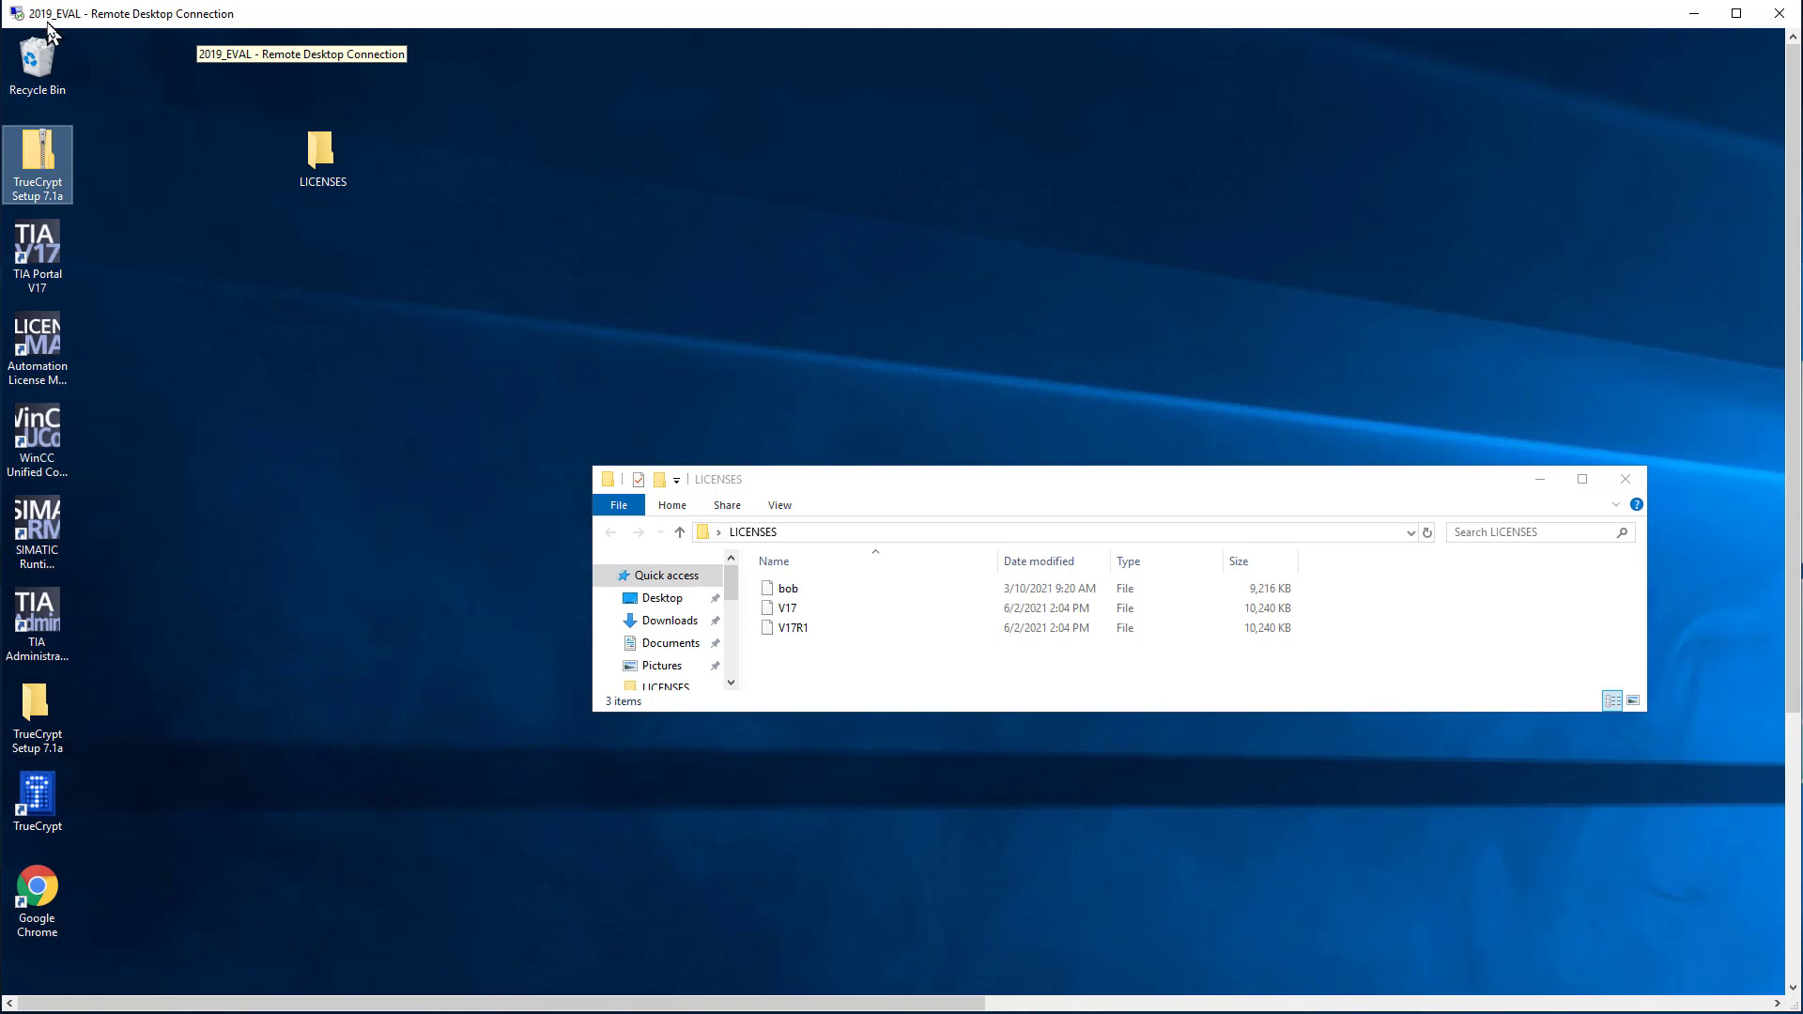
Step: Paste UnifiedCertificates_CLASS.enc into the LICENSES folder on the 2019_EVAL client
right_click(810, 673)
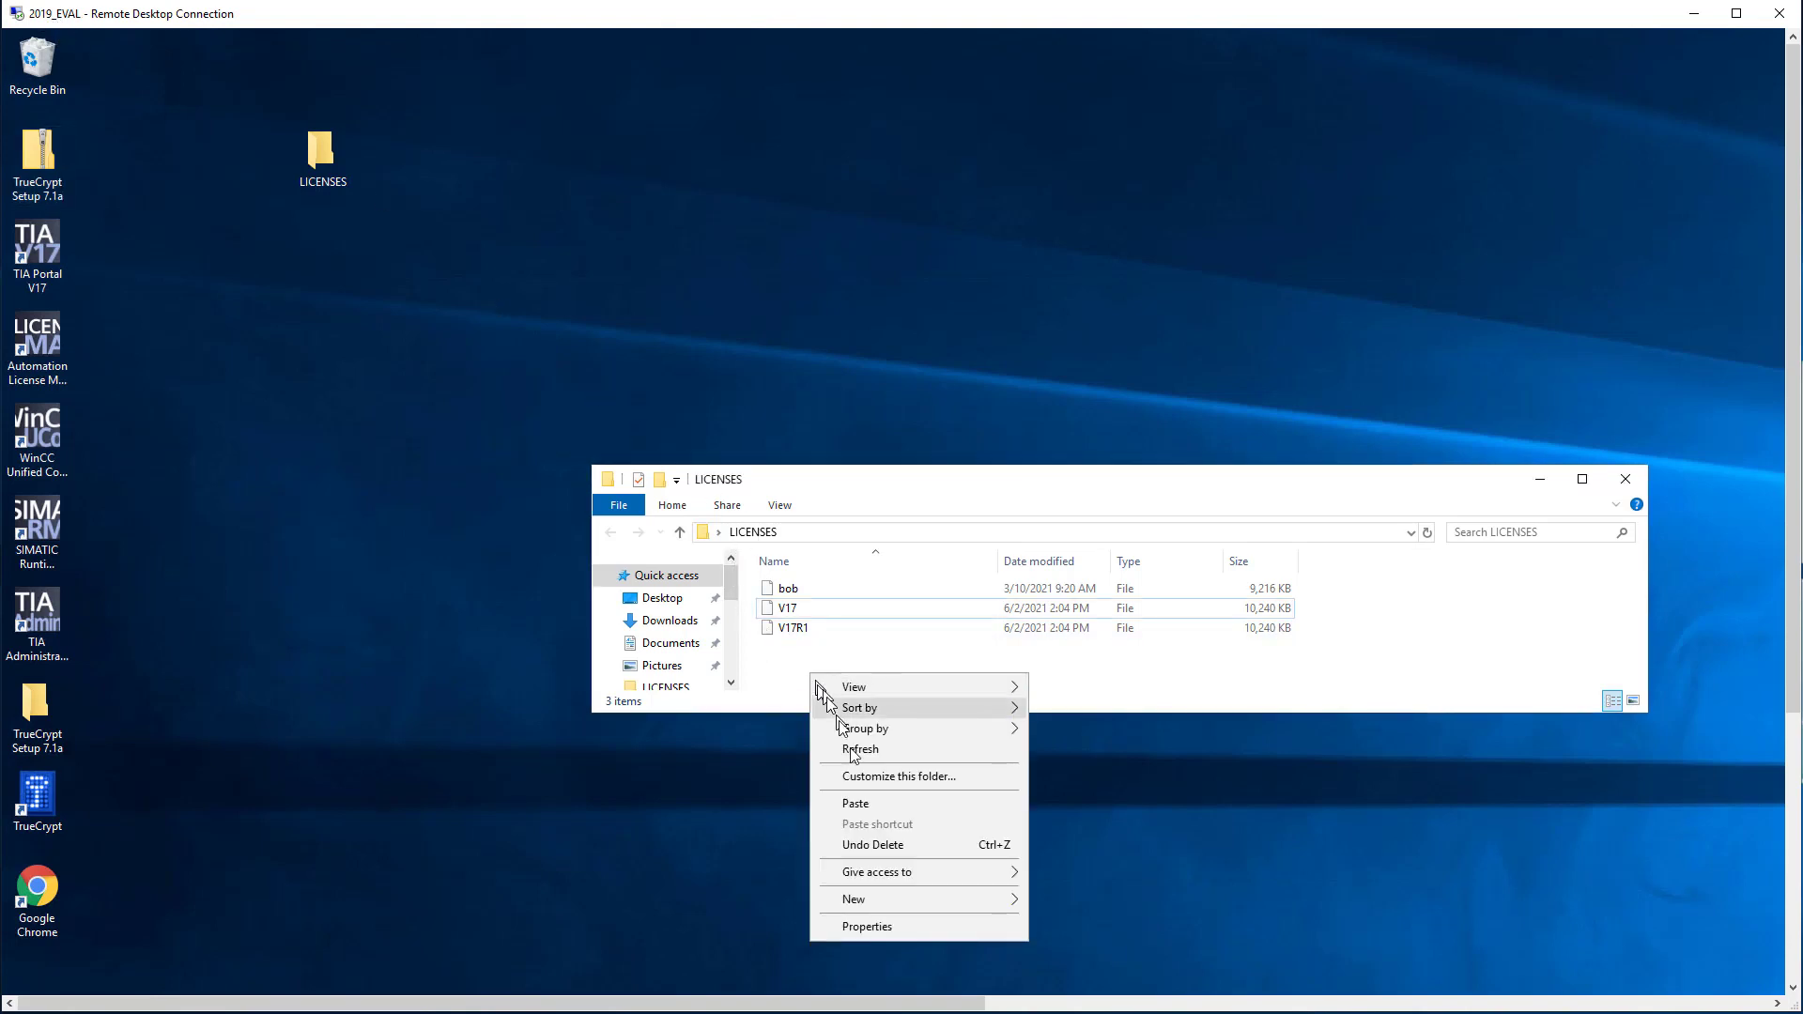
left_click(859, 808)
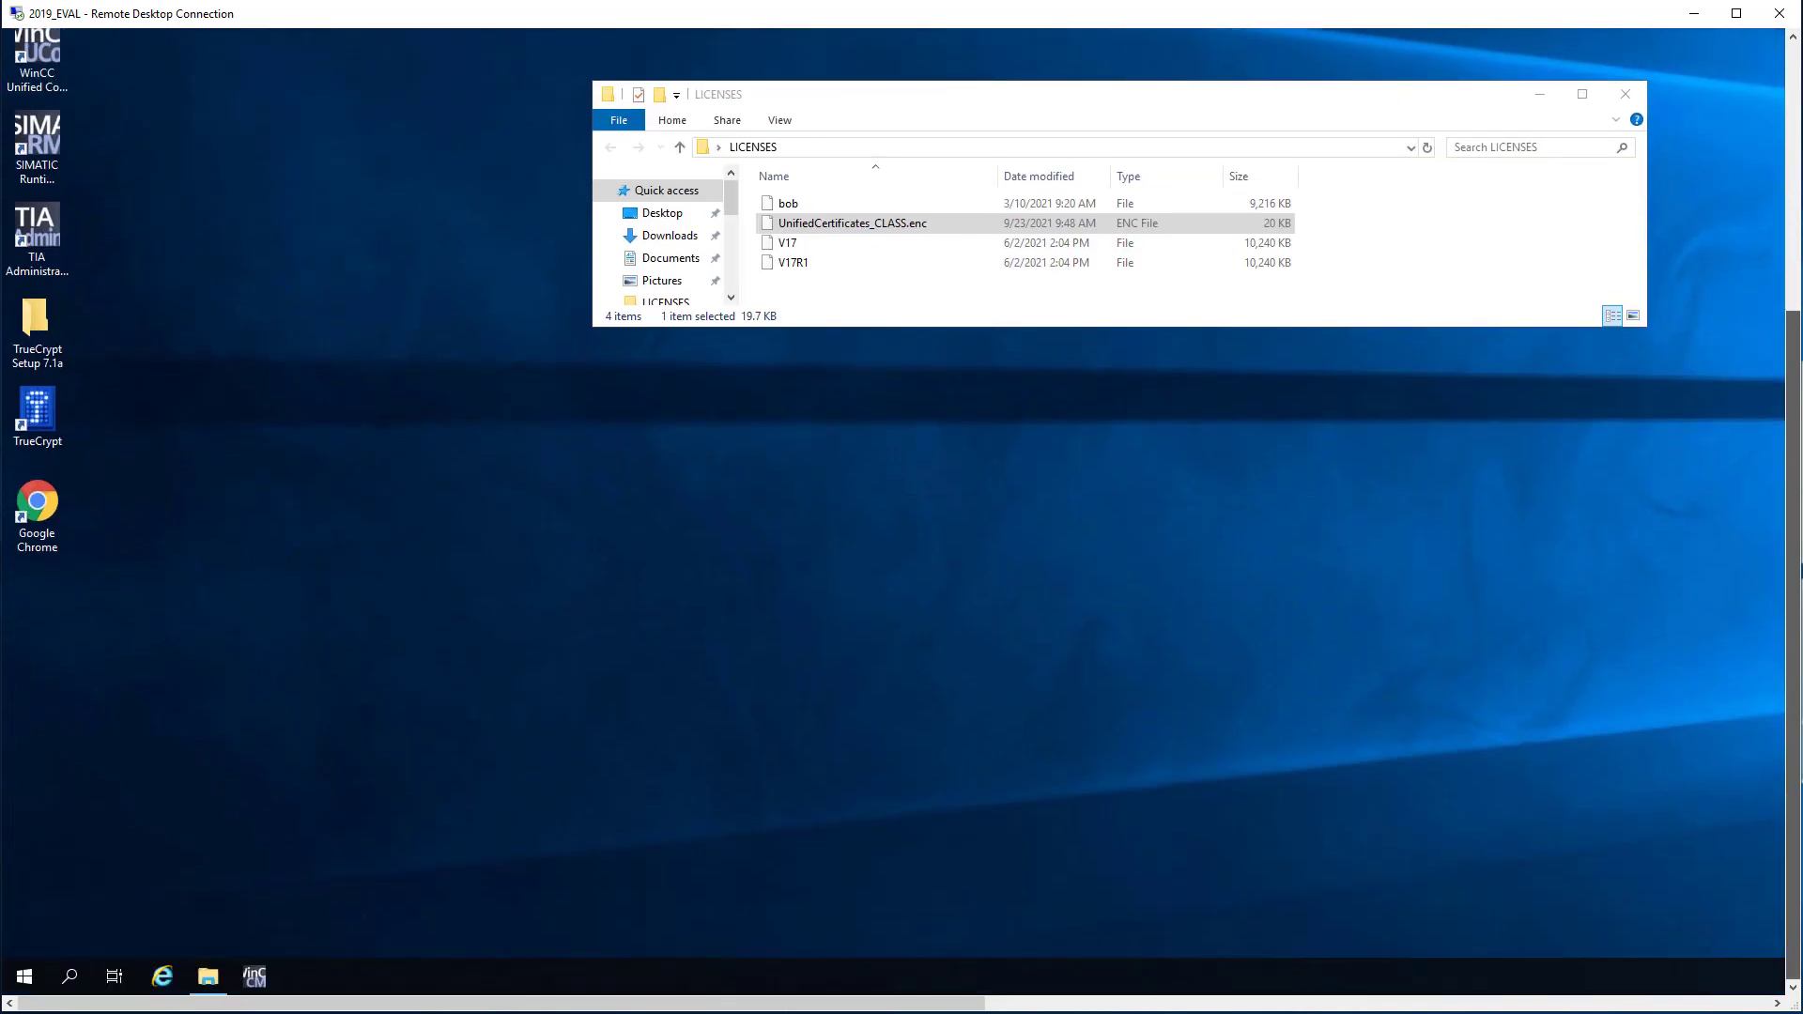
Step: Launch the Certificate Manager and open UnifiedCertificates_CLASS.enc from LICENSES as a configuration
left_click(255, 977)
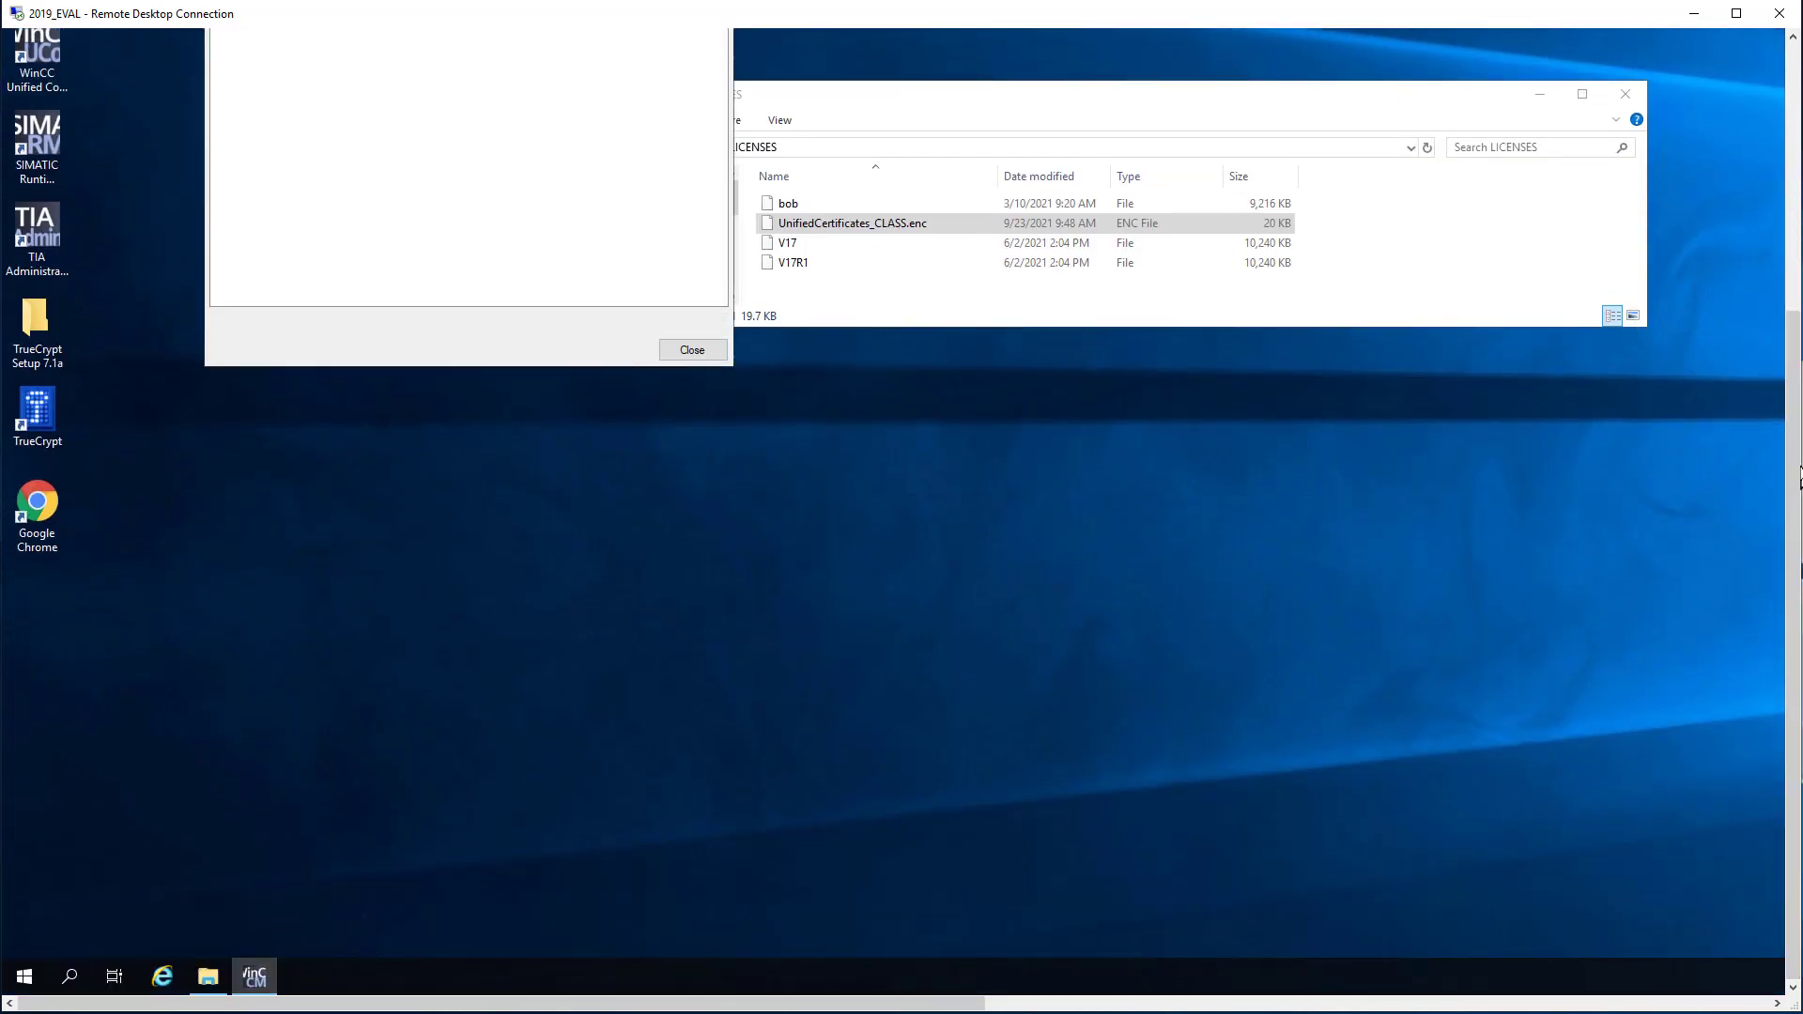
left_click_drag(1796, 500, 1796, 302)
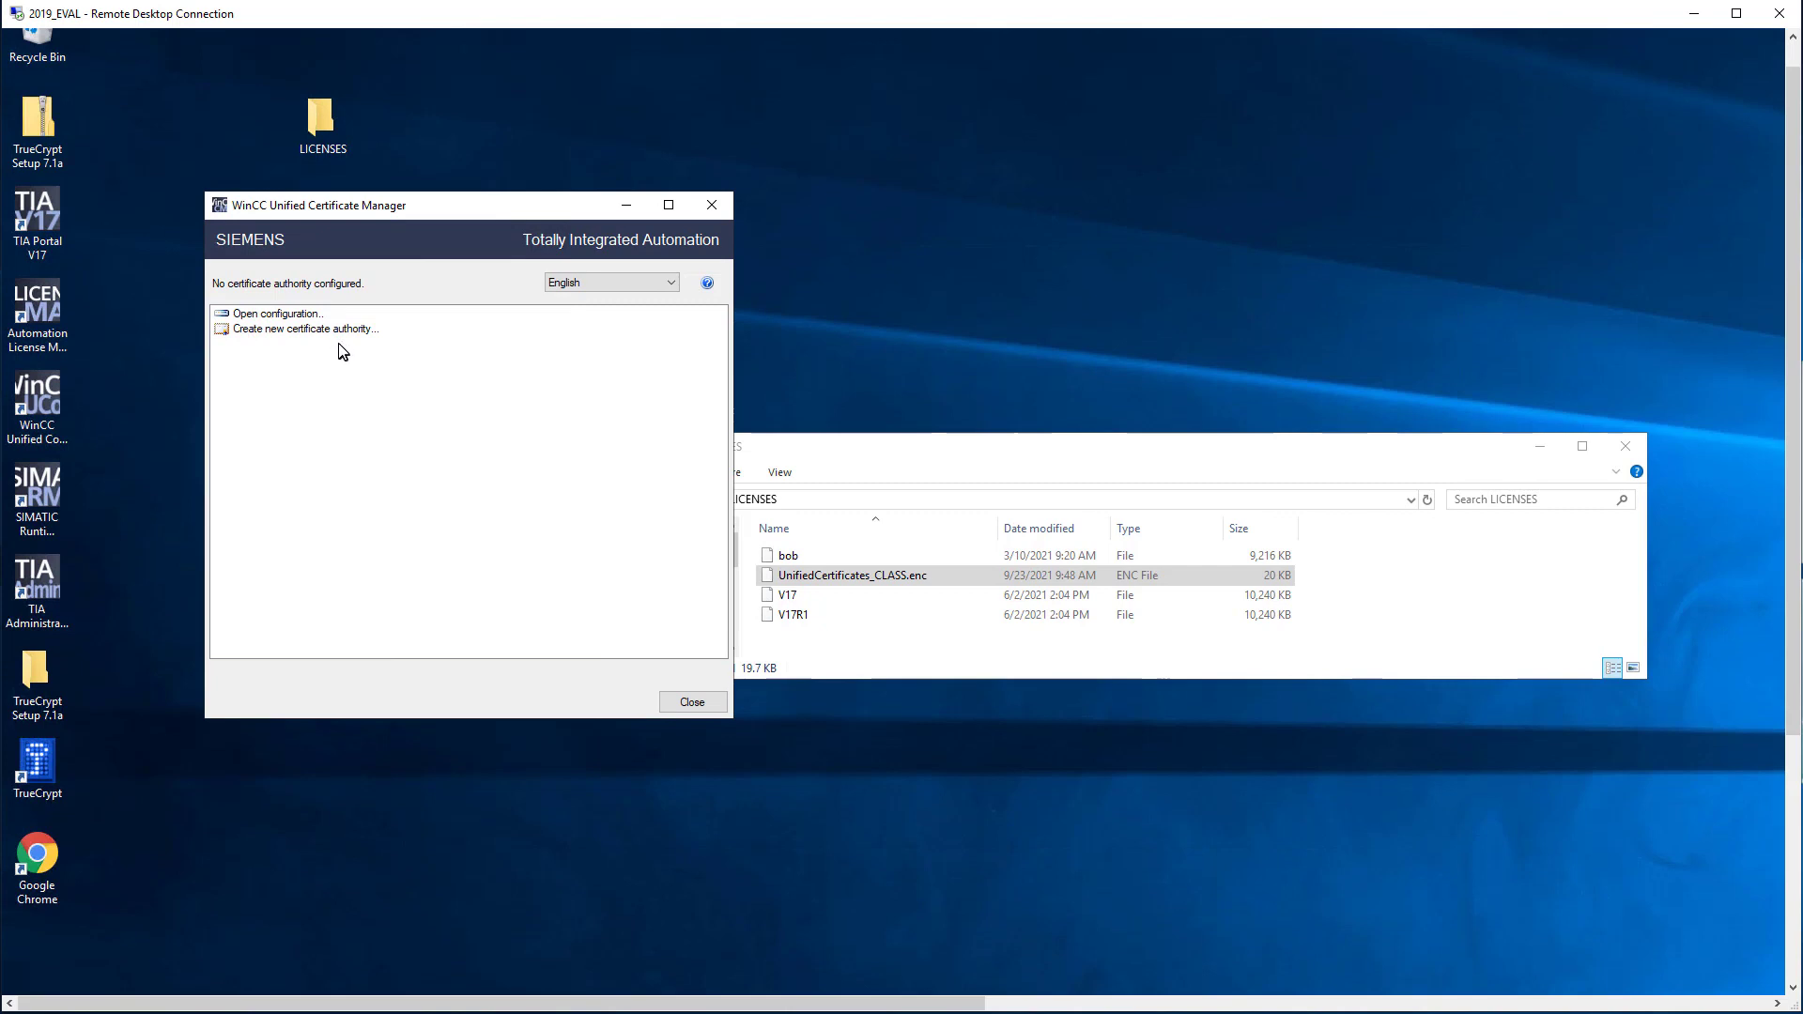
left_click(296, 318)
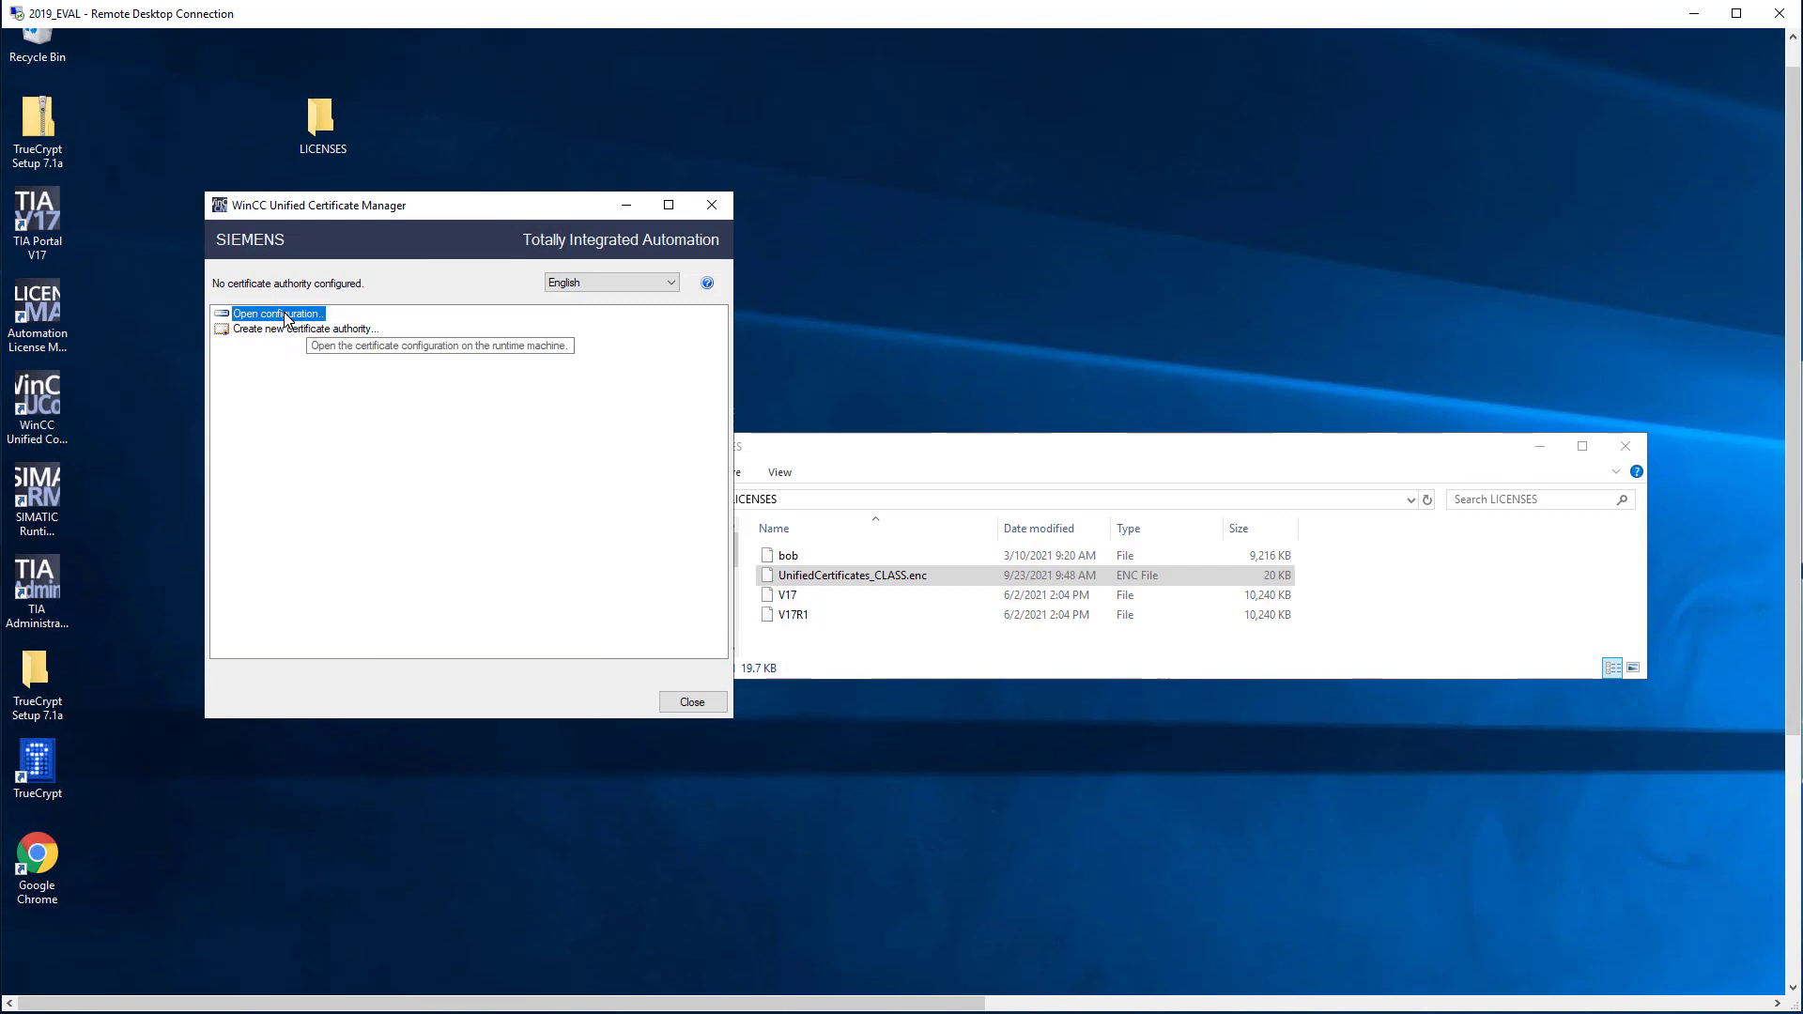
double_click(287, 317)
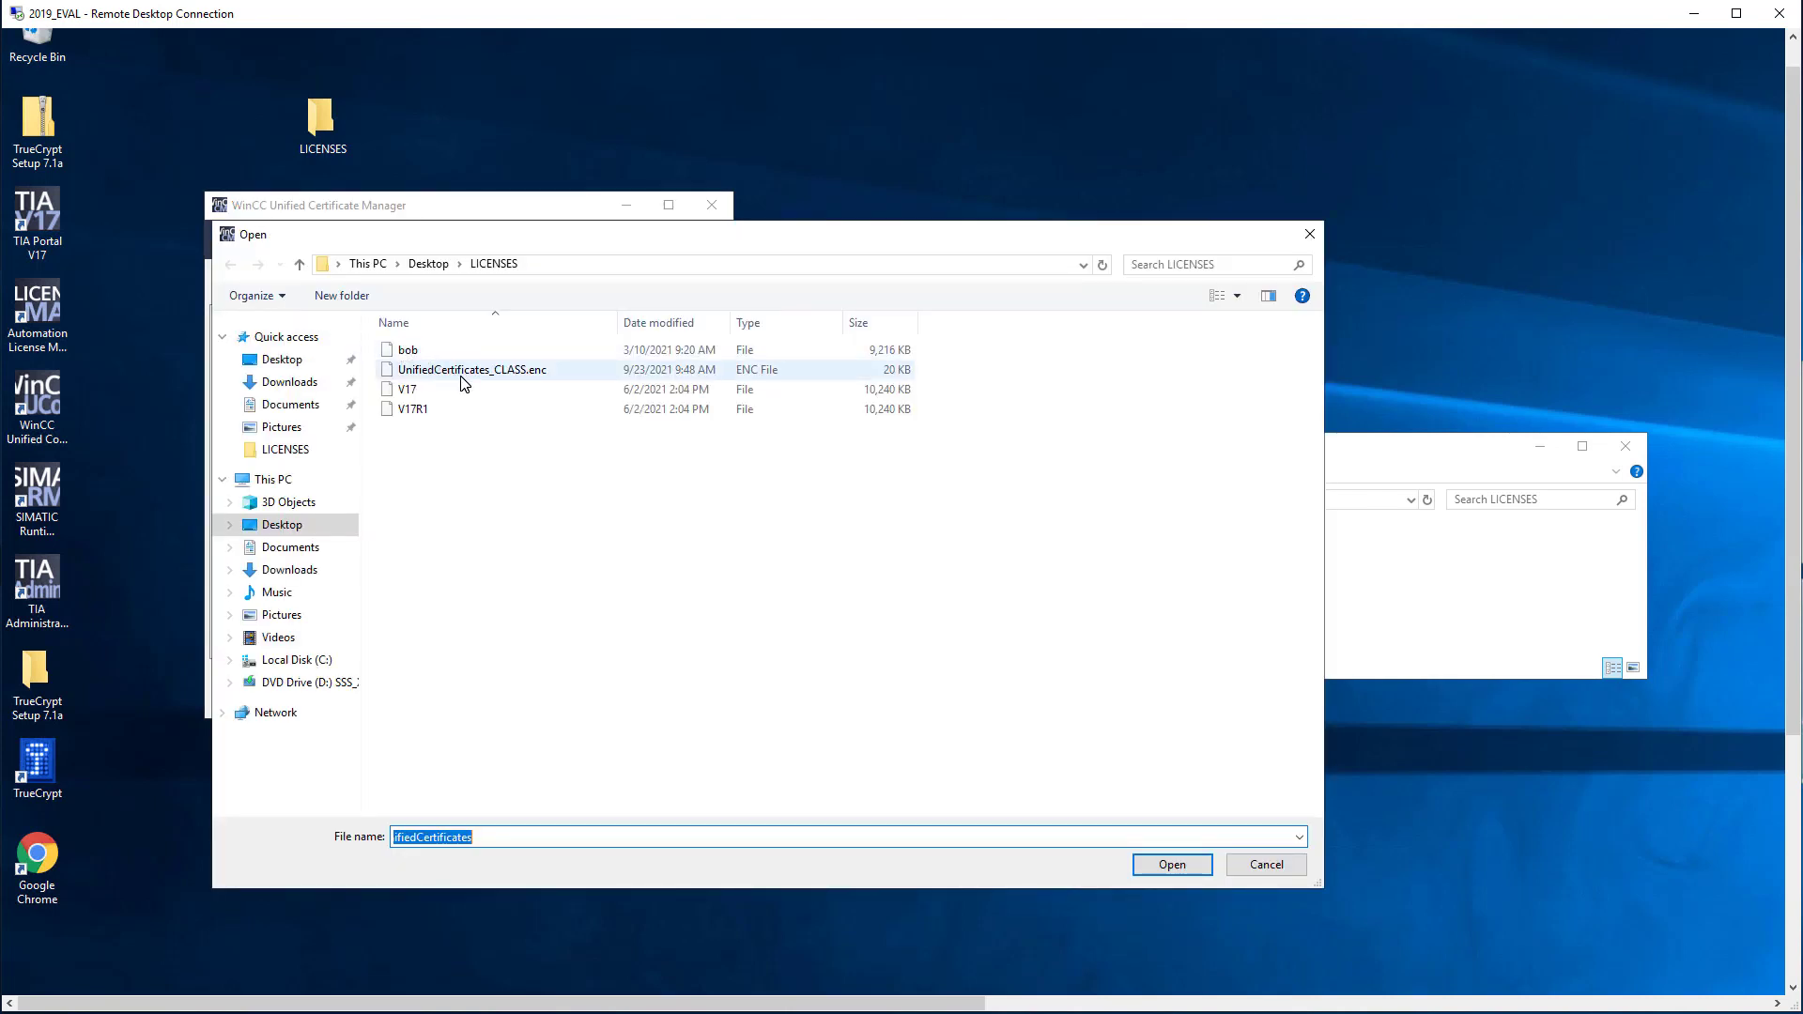
left_click(463, 372)
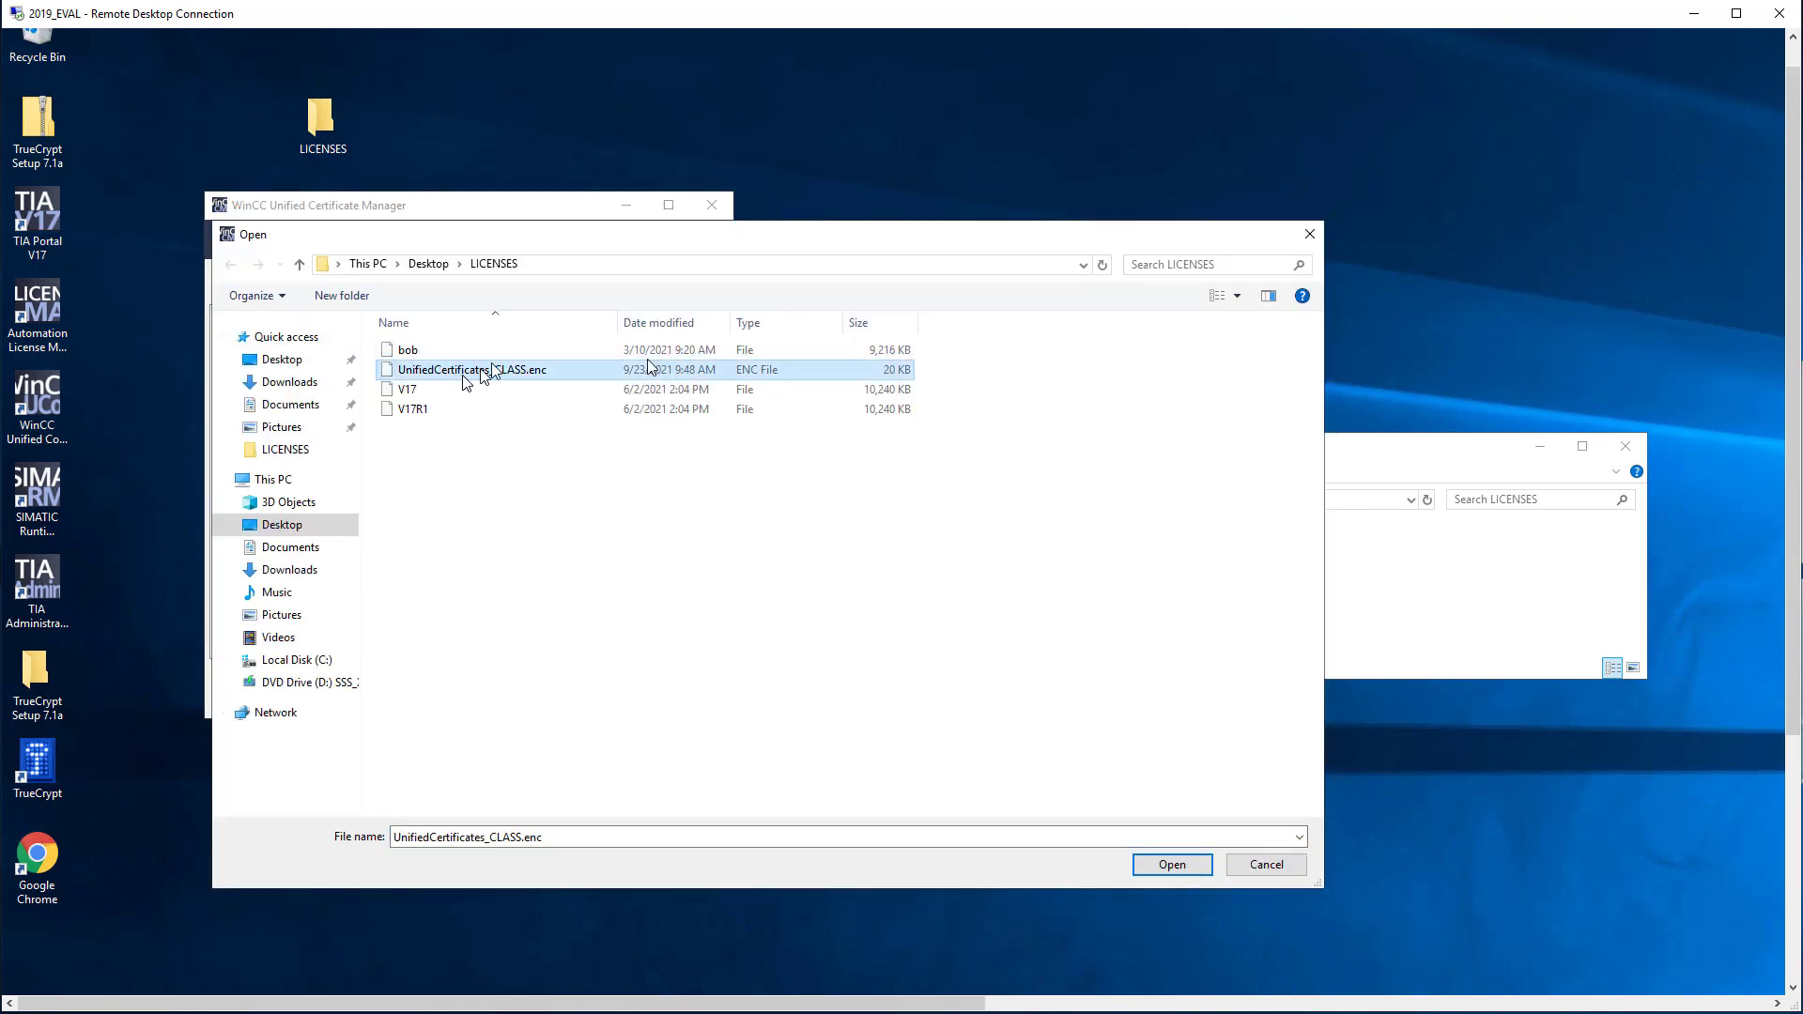
left_click(1158, 869)
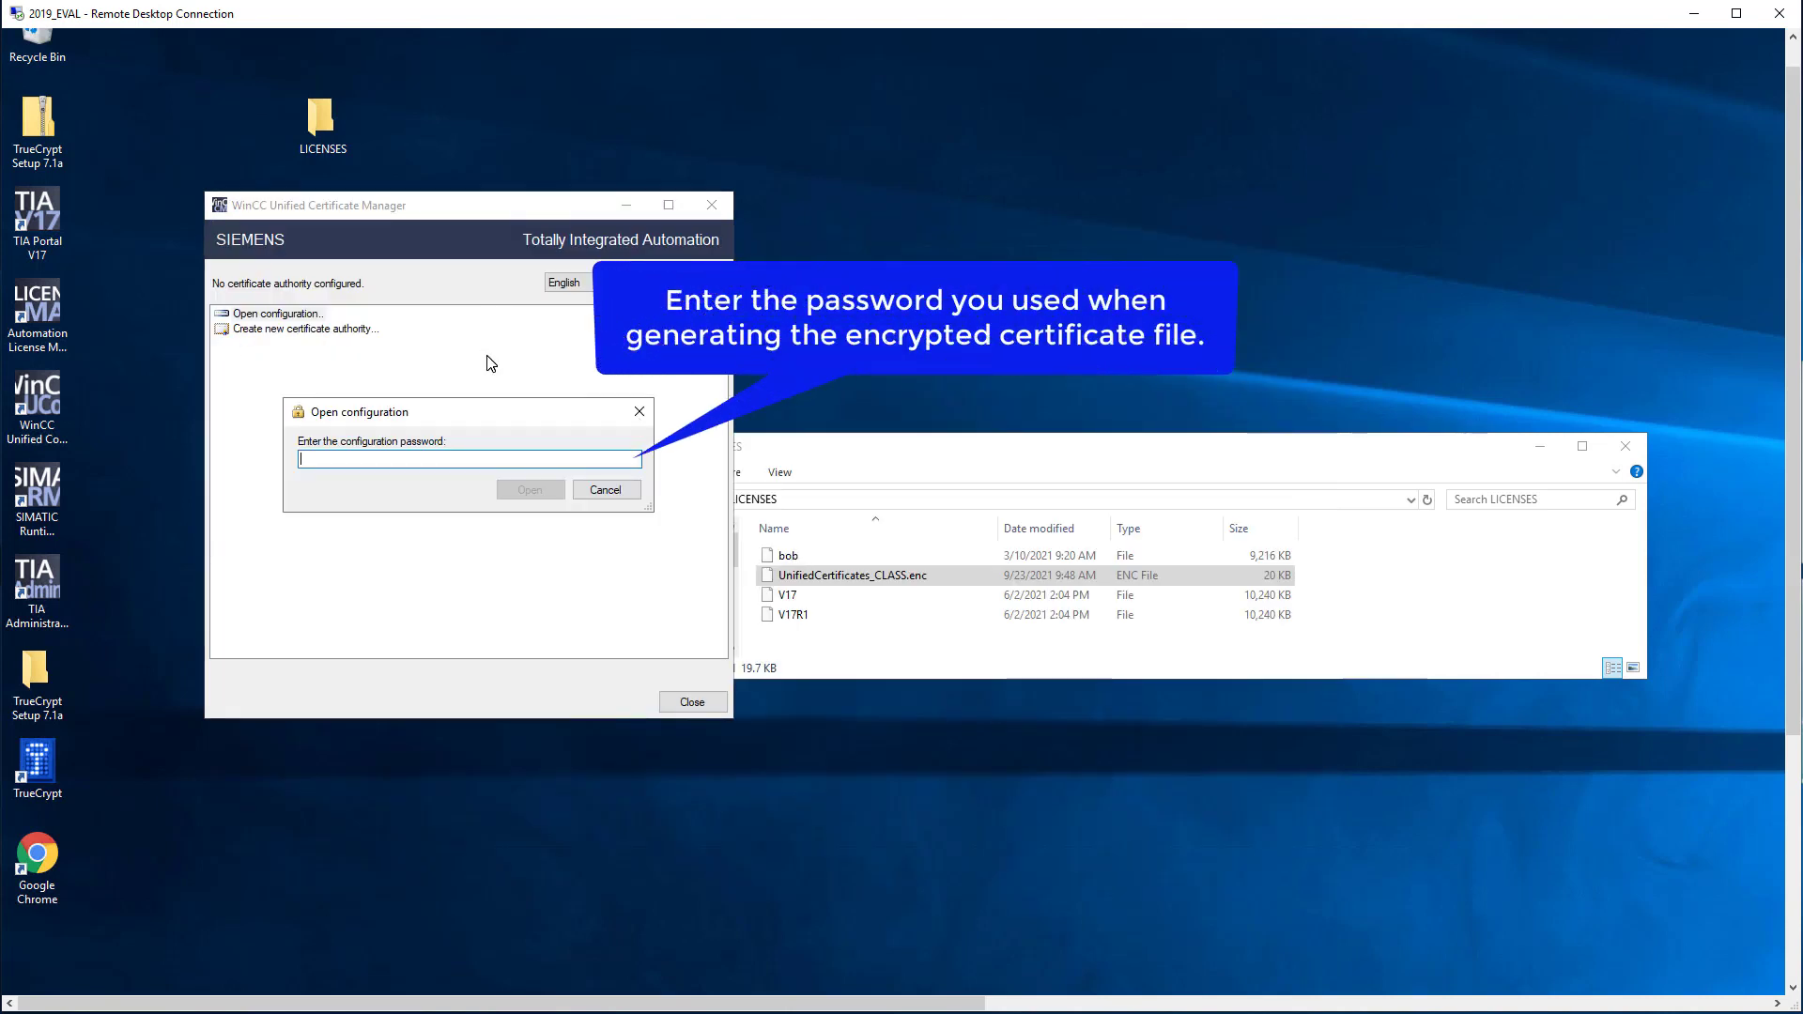
Step: Unlock the configuration with its password and install all certificates on the 2019_Eval (10.31.155.177) device
left_click(530, 490)
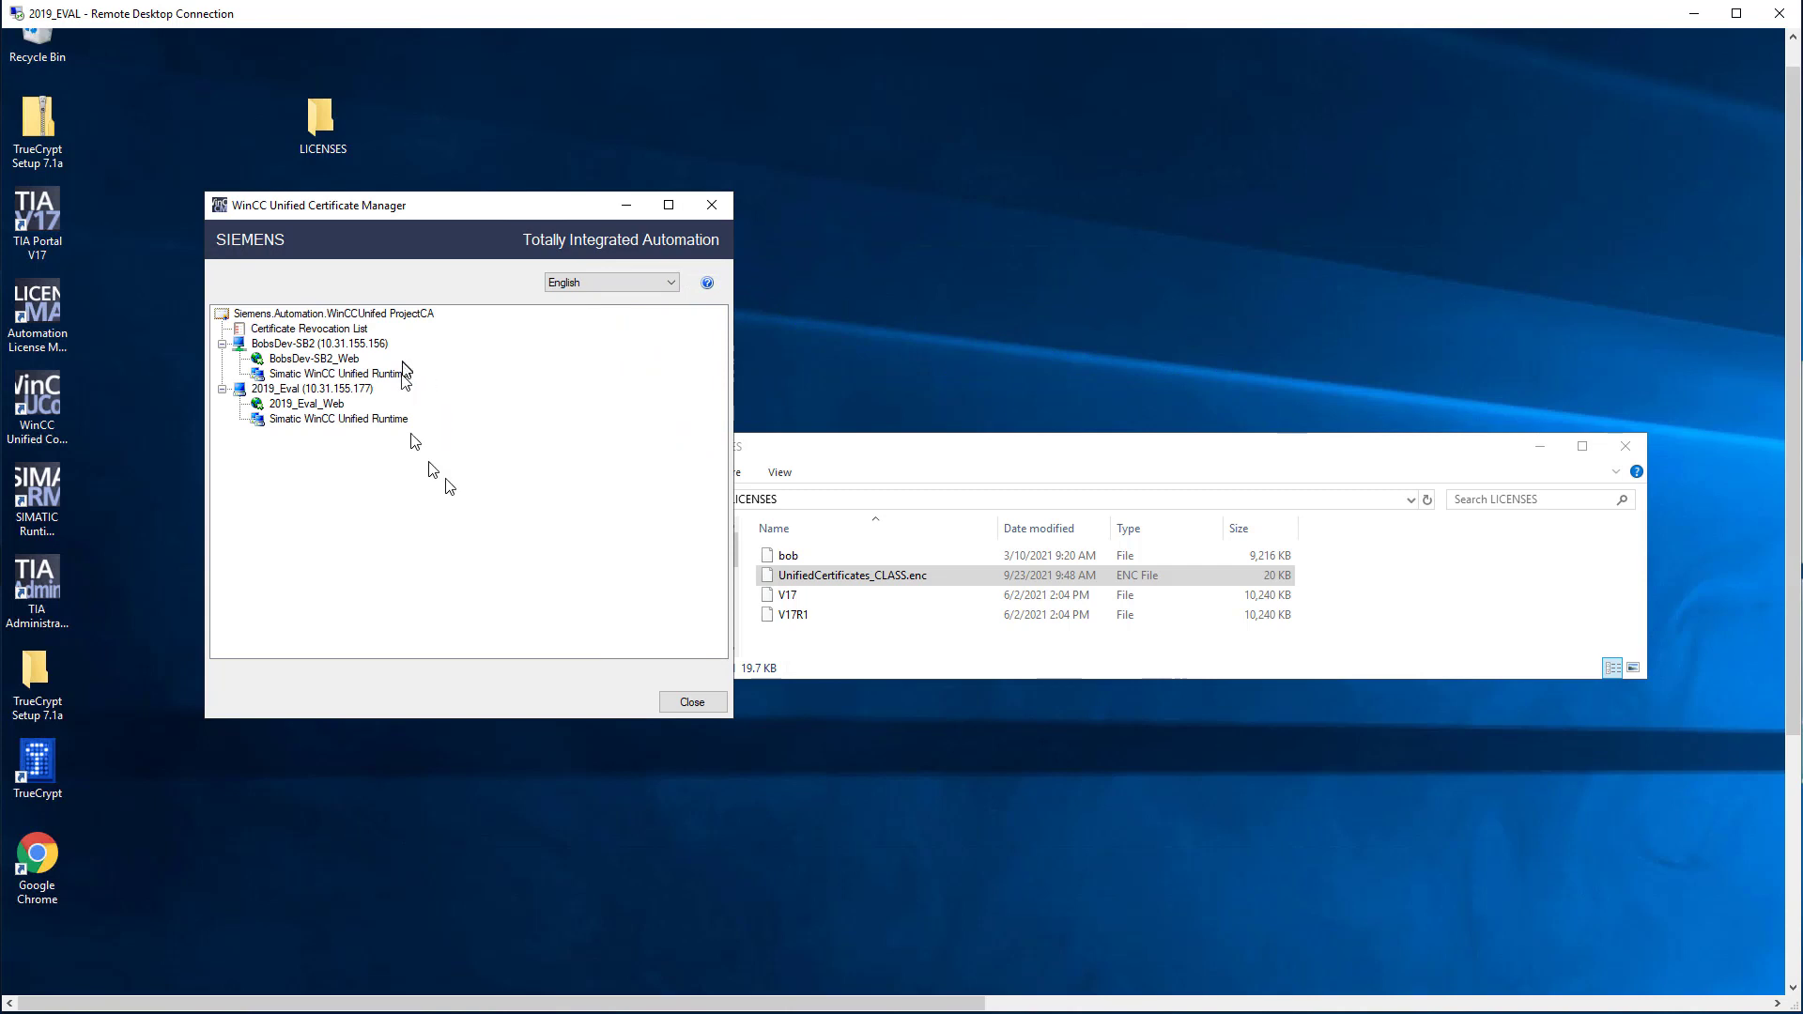
left_click(362, 390)
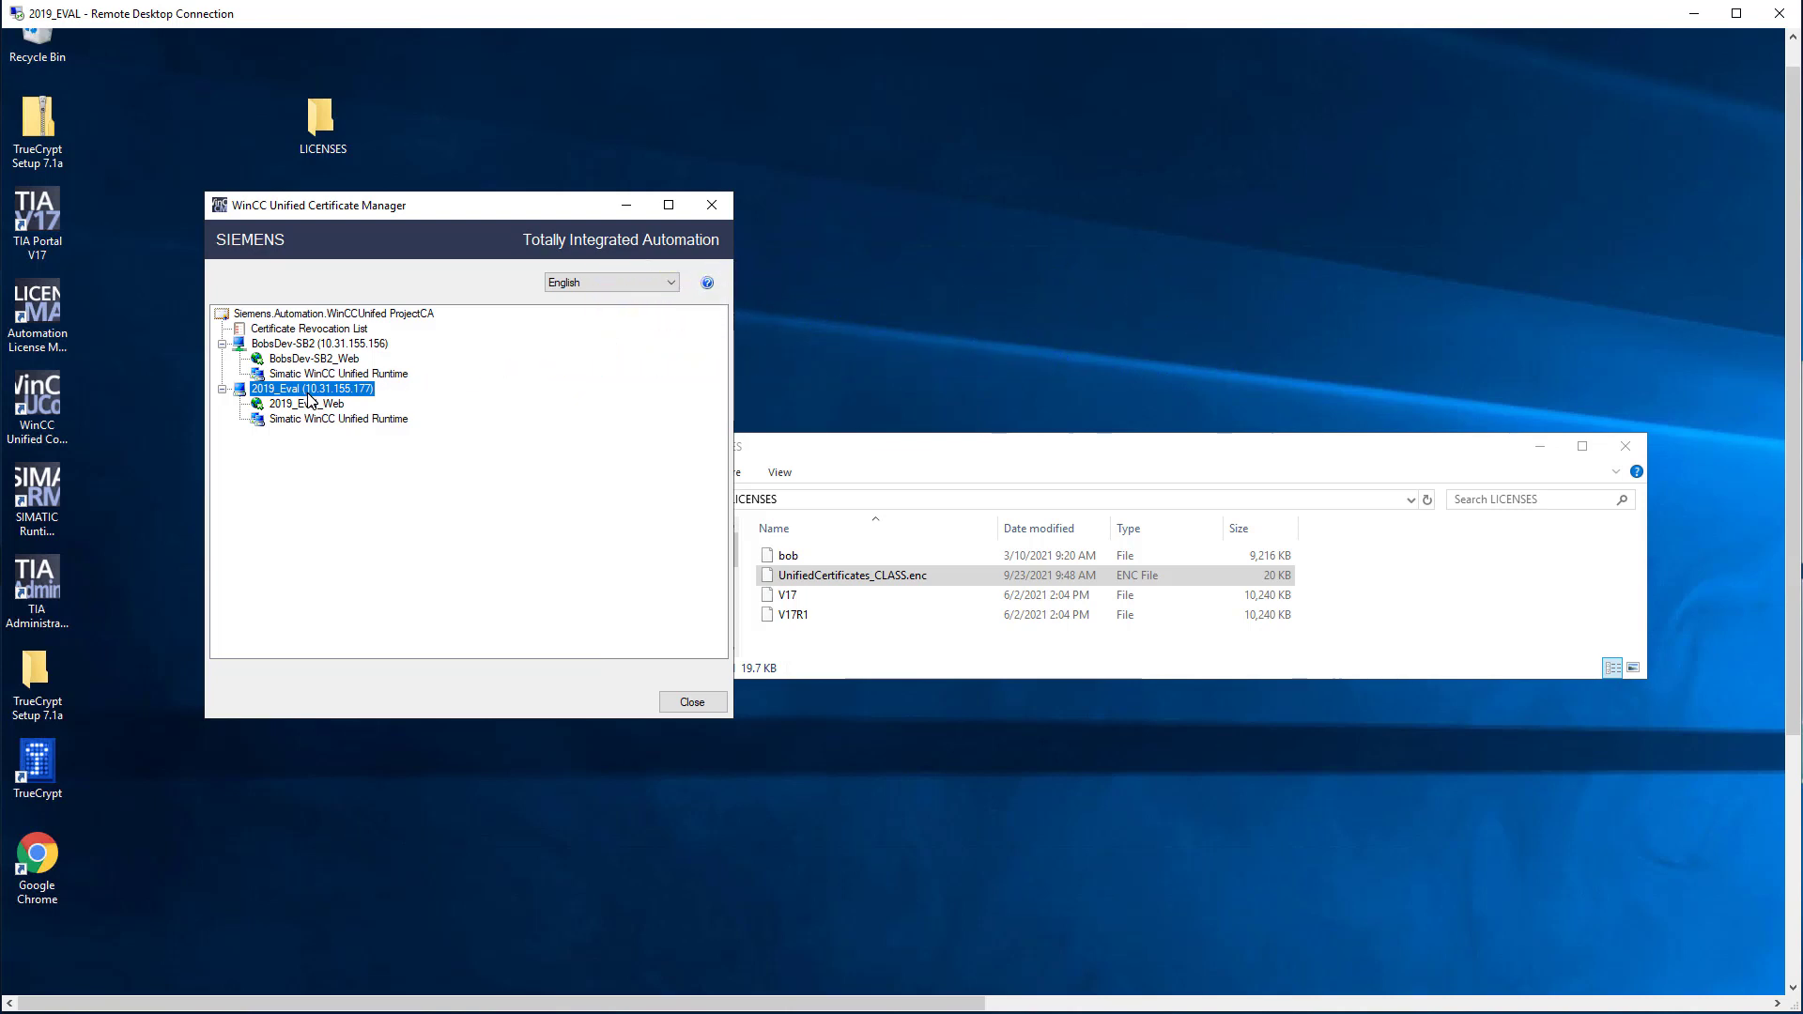
right_click(310, 400)
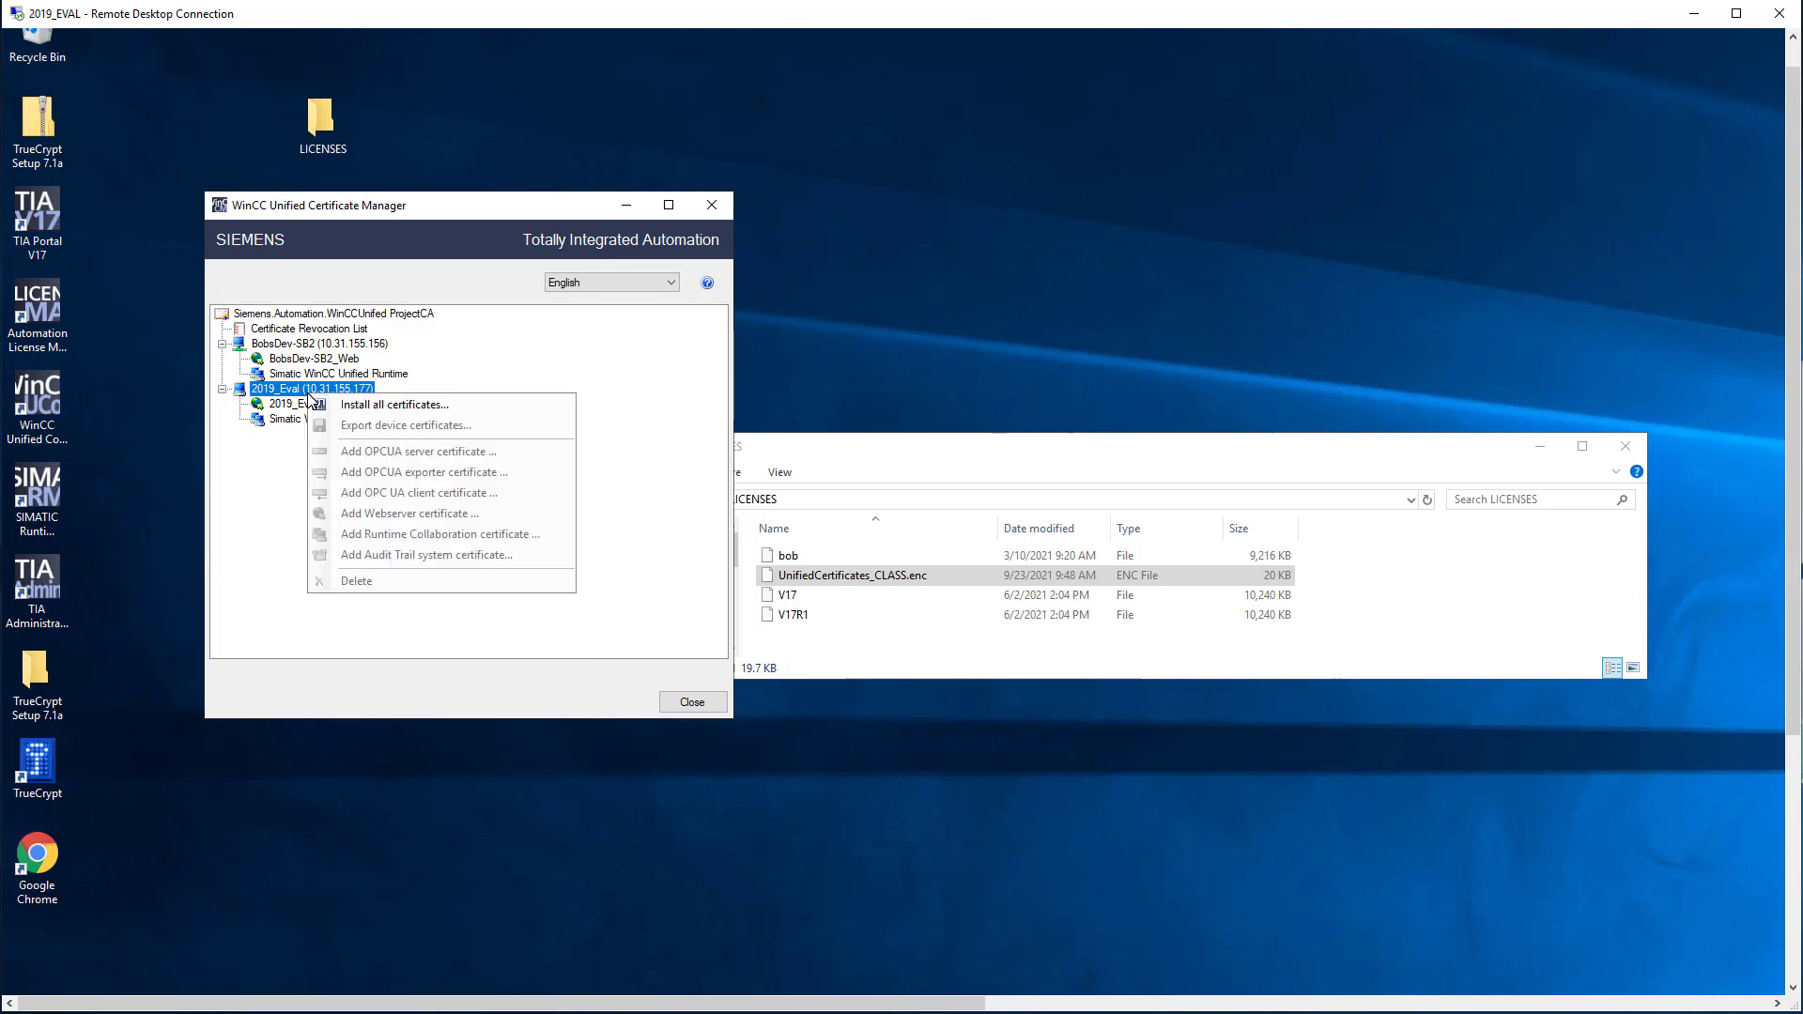
left_click(393, 404)
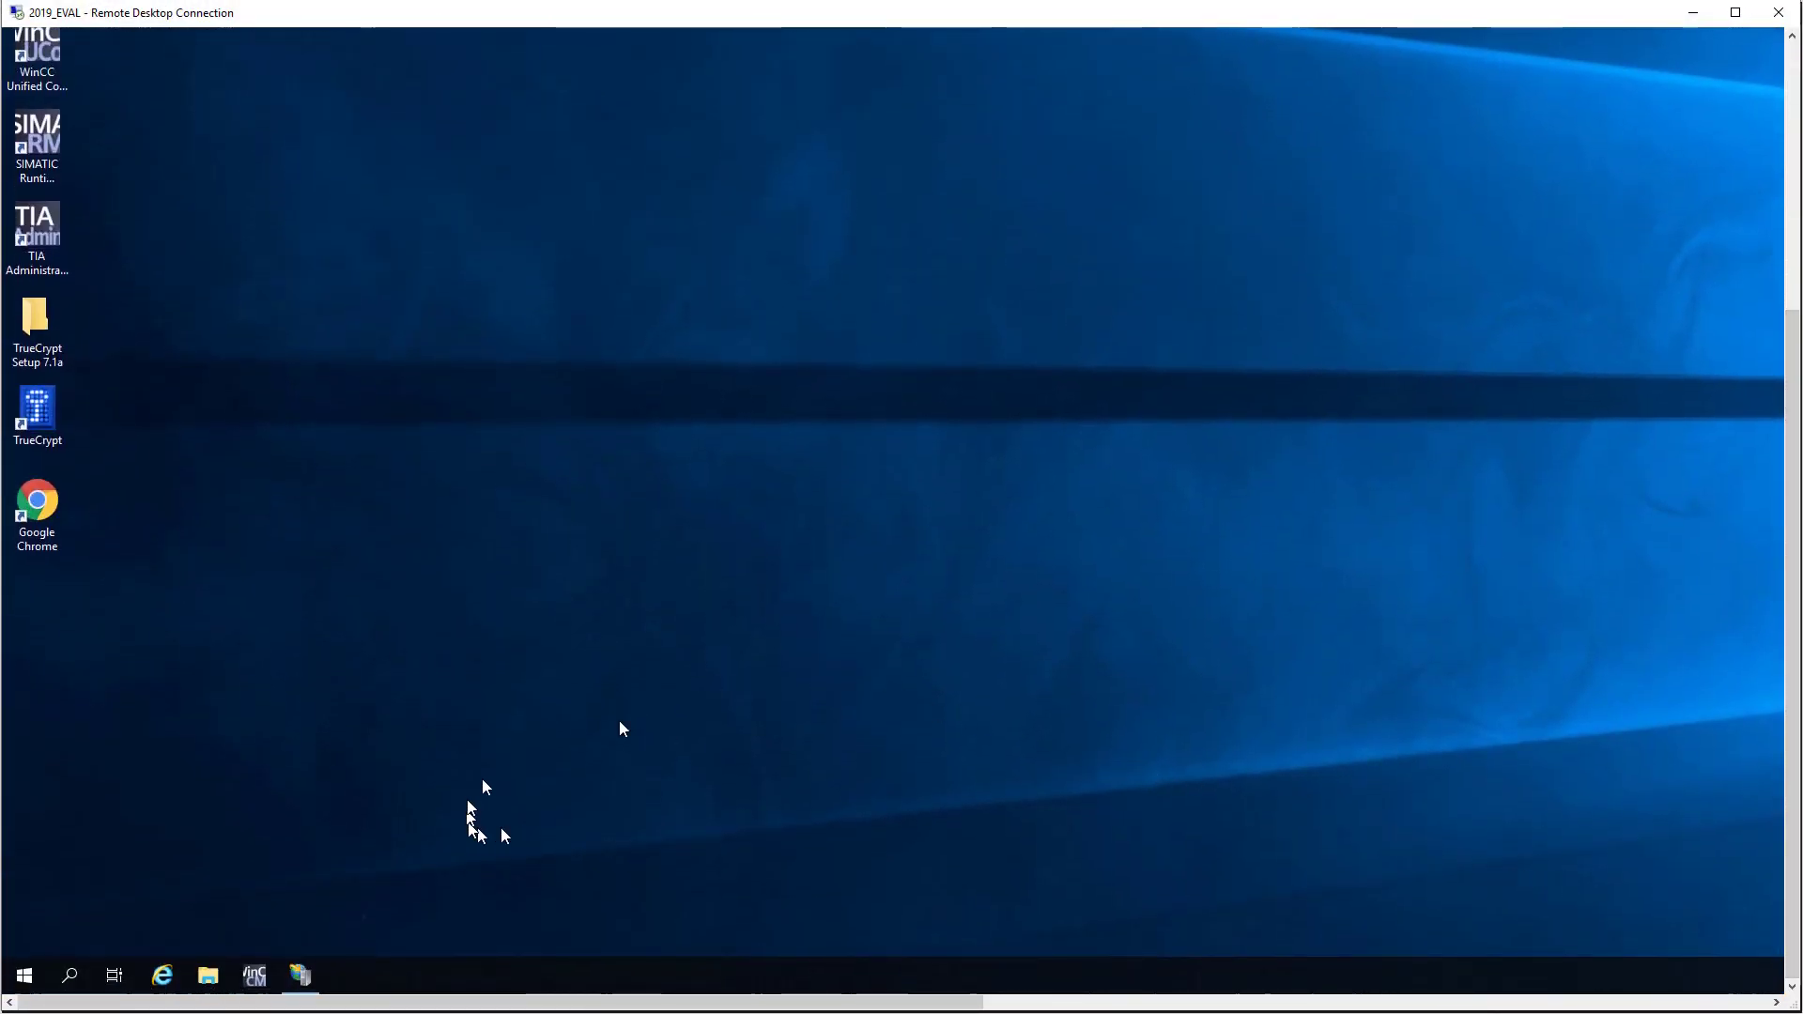
Step: Restore IIS Manager and open Edit Bindings for the WinCC Unified SCADA site
left_click(305, 986)
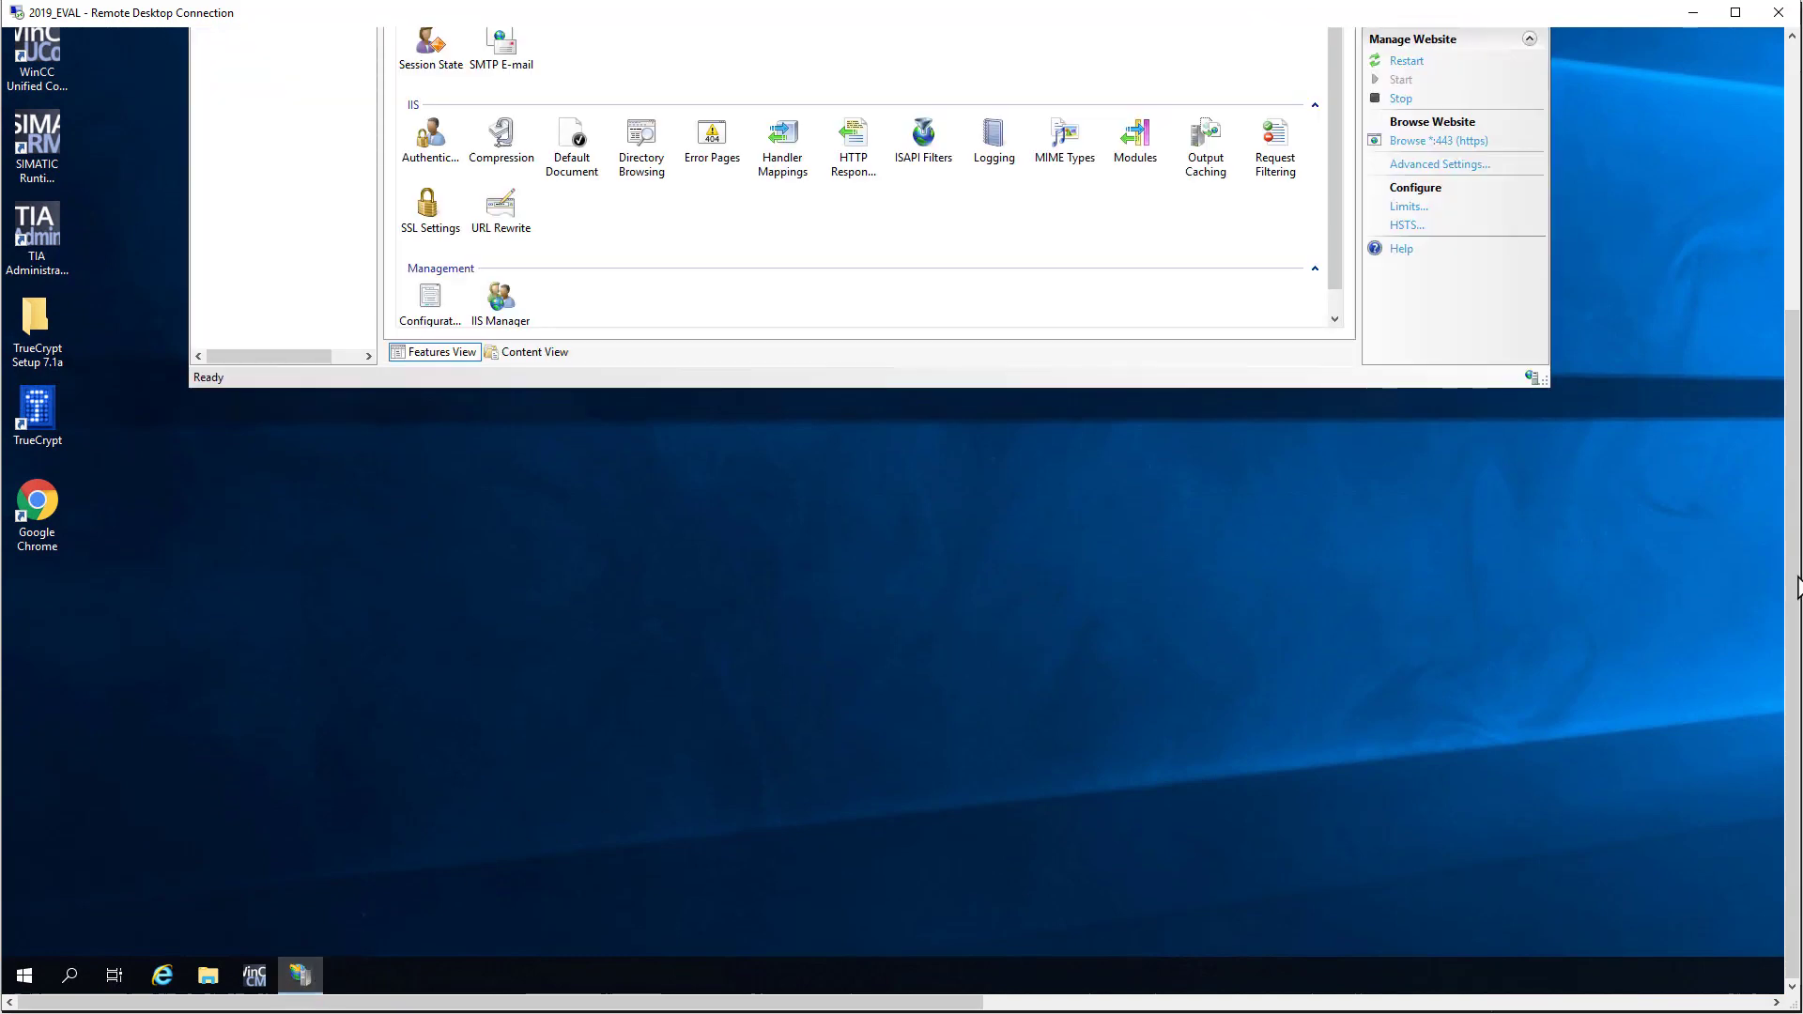
left_click_drag(1794, 638, 1794, 371)
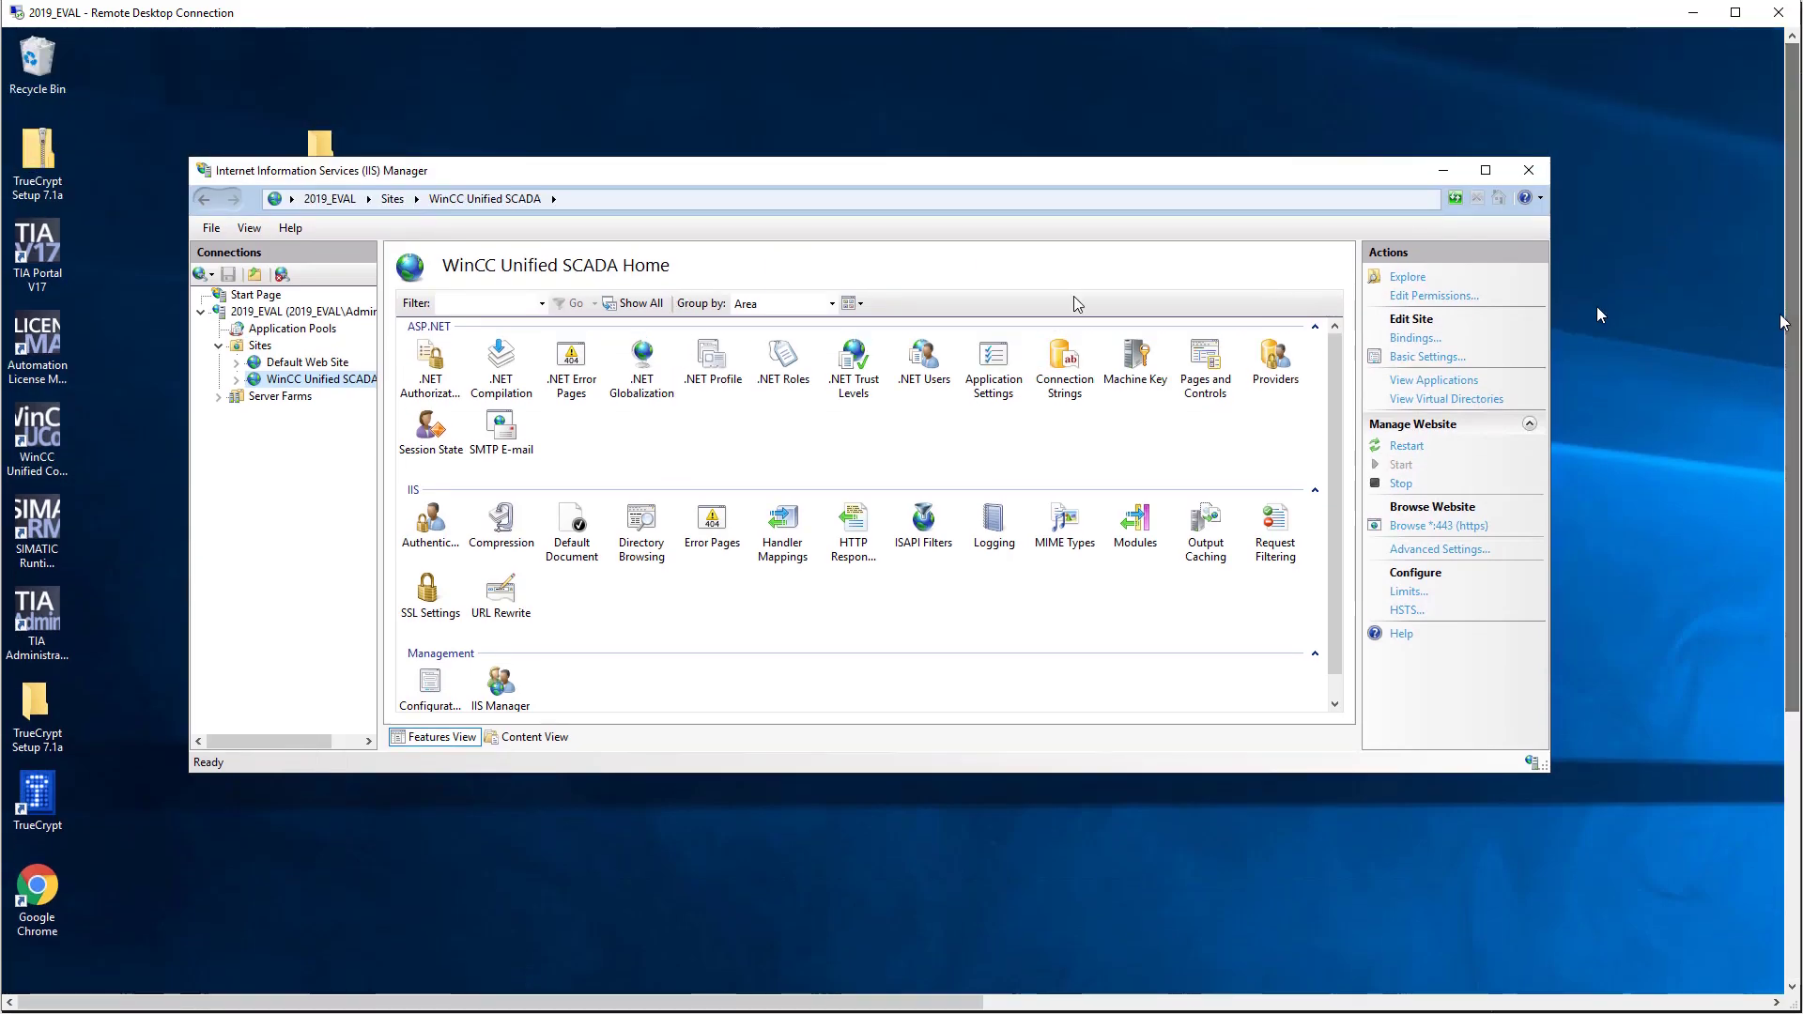
right_click(336, 387)
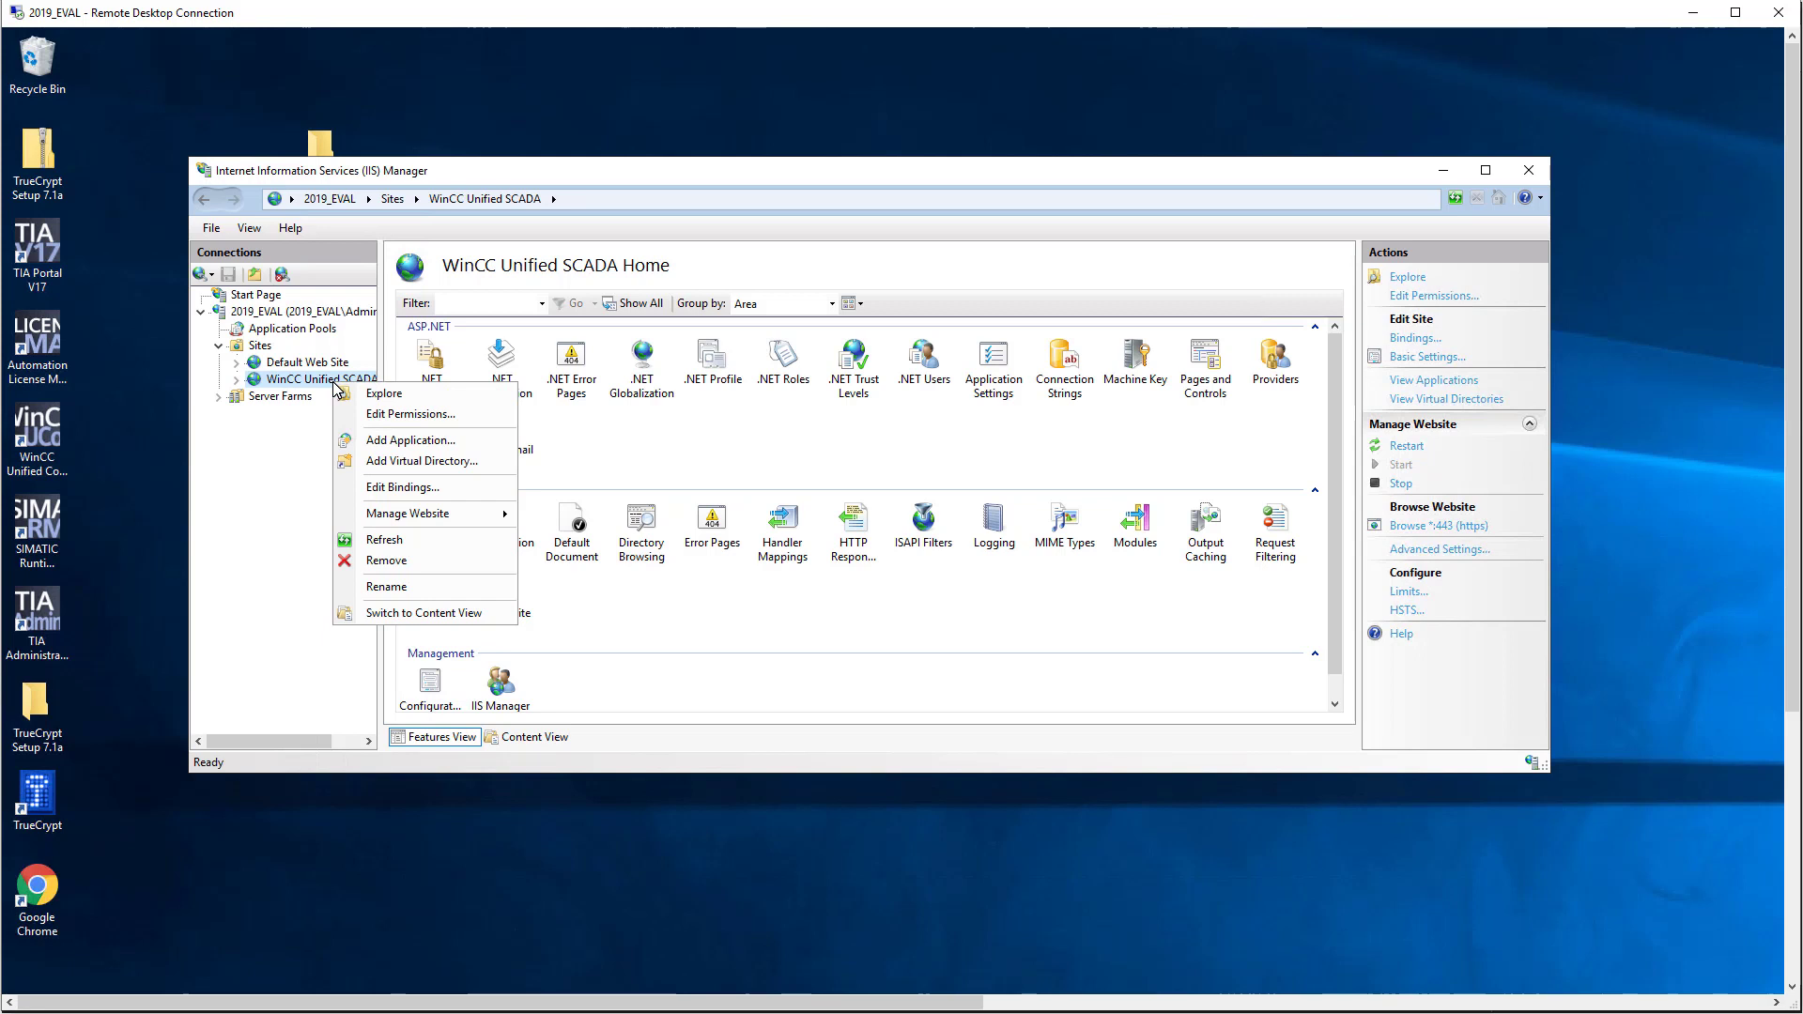
left_click(401, 488)
Step: Edit the https port-443 binding and confirm its SSL certificate is 2019_Eval_Web
left_click(731, 366)
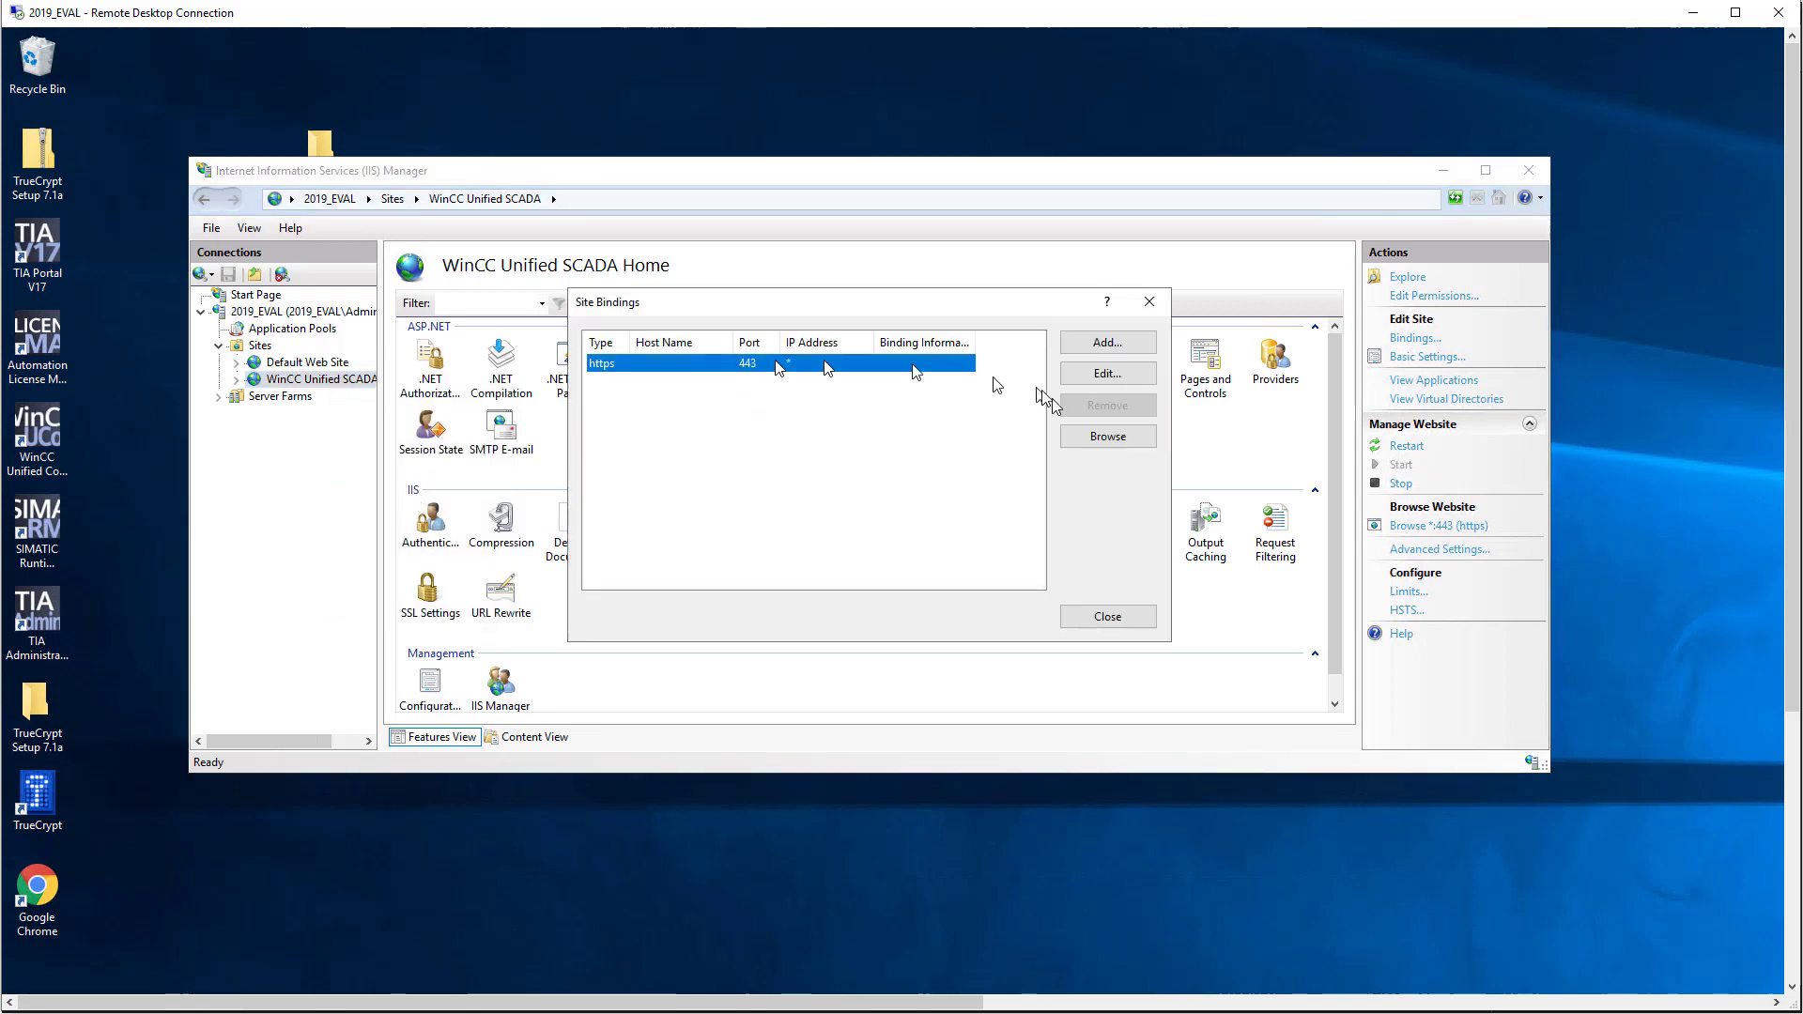
left_click(1099, 375)
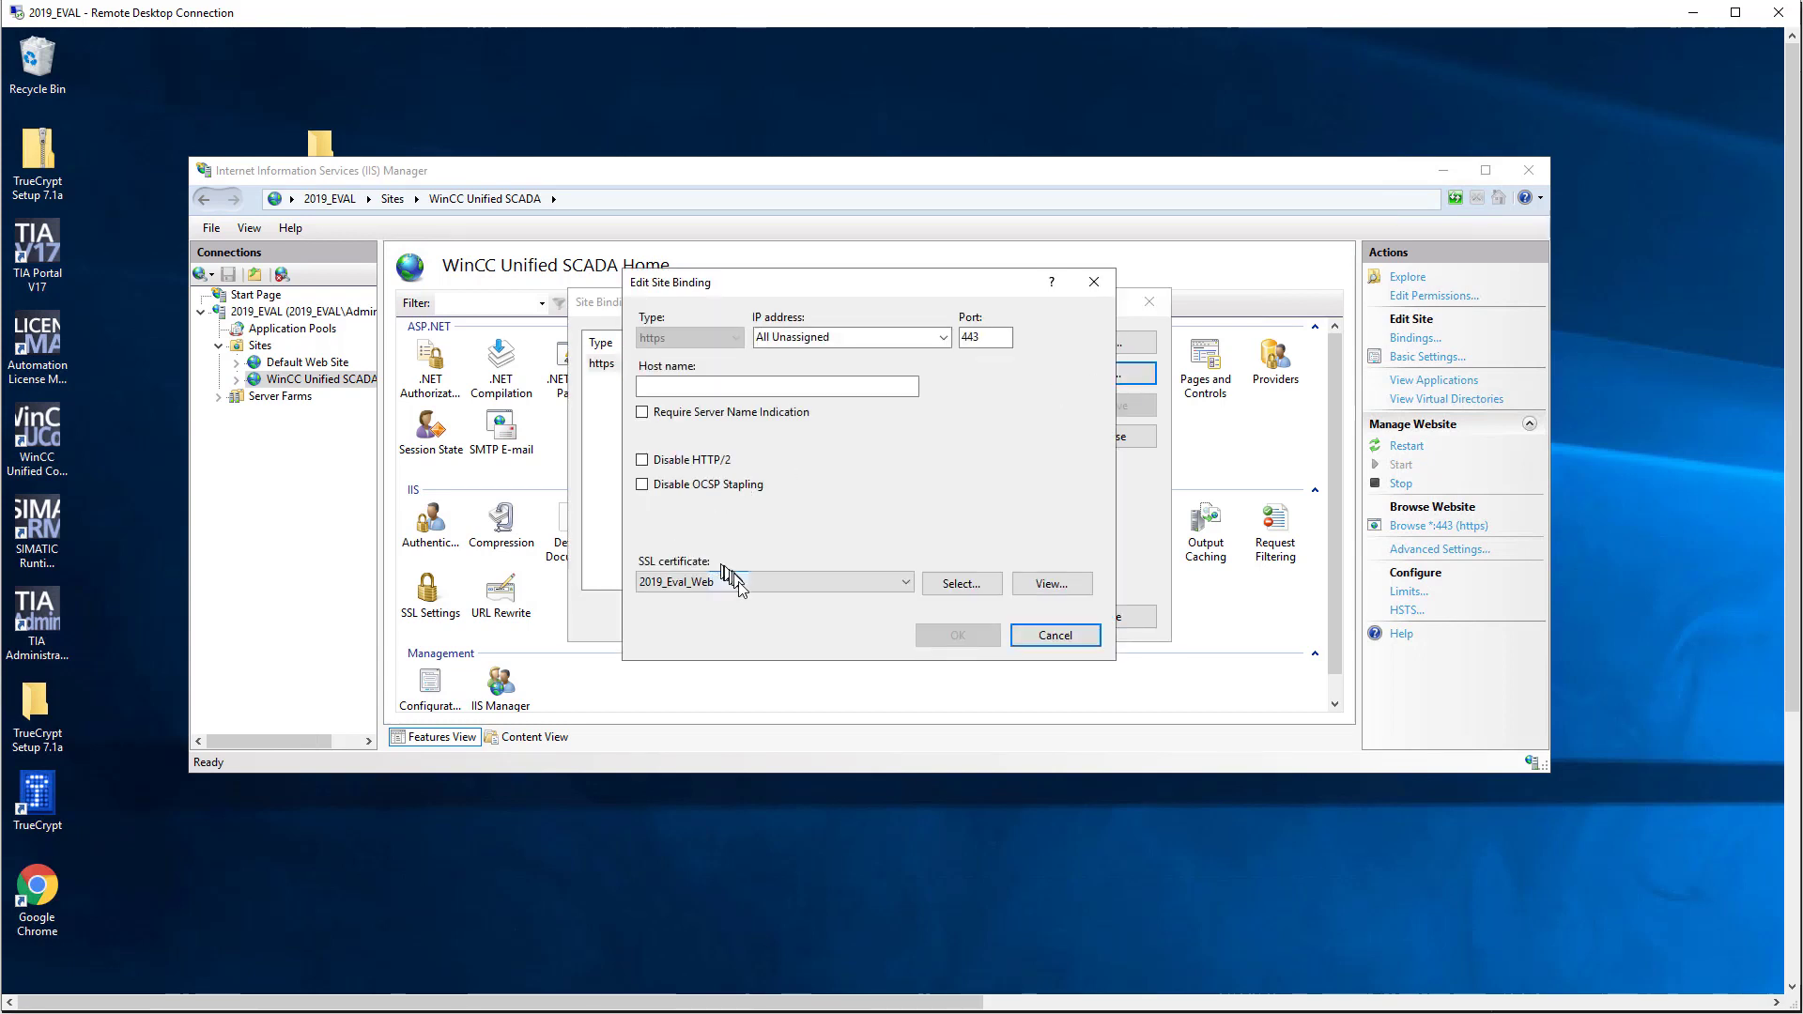
left_click(745, 585)
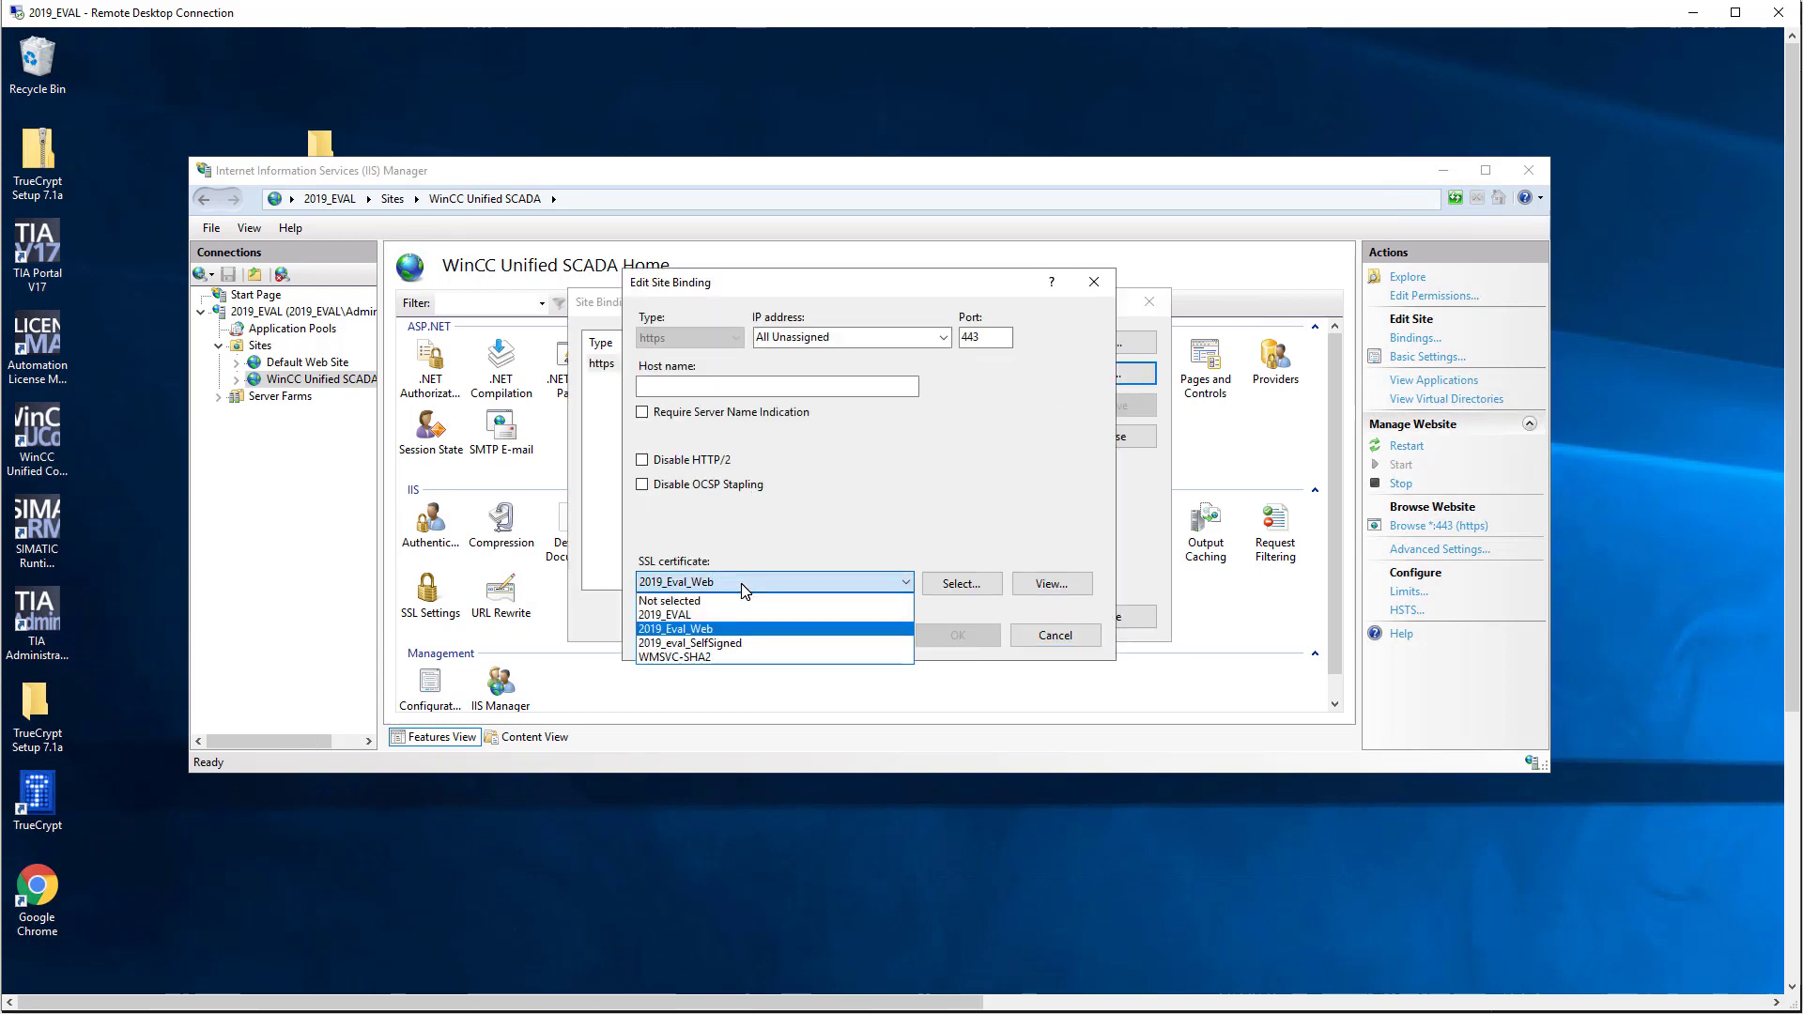